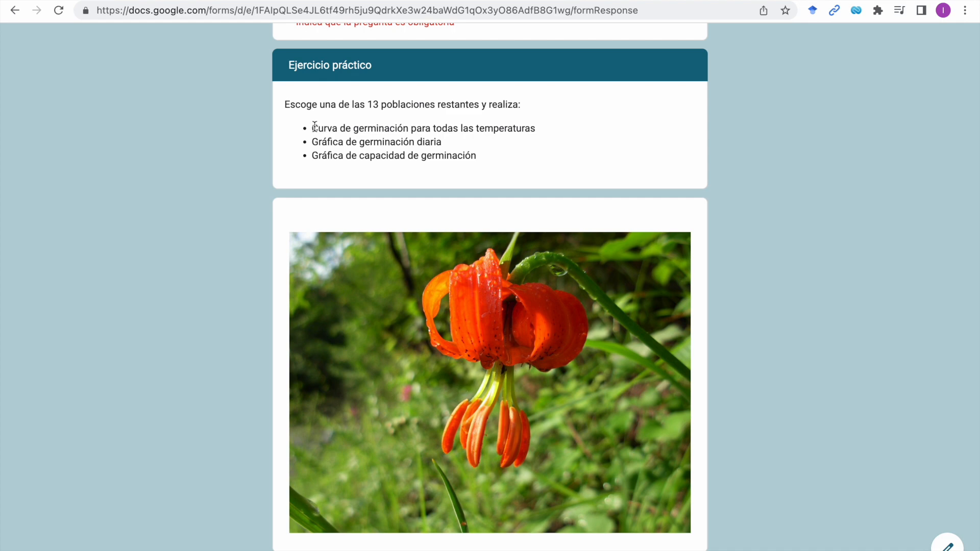
Step: Review the practical exercise's three required tasks: germination curve for all temperatures, daily germination graph and germination capacity graph
left_click_drag(313, 127, 538, 129)
left_click(348, 144)
double_click(347, 144)
left_click(348, 145)
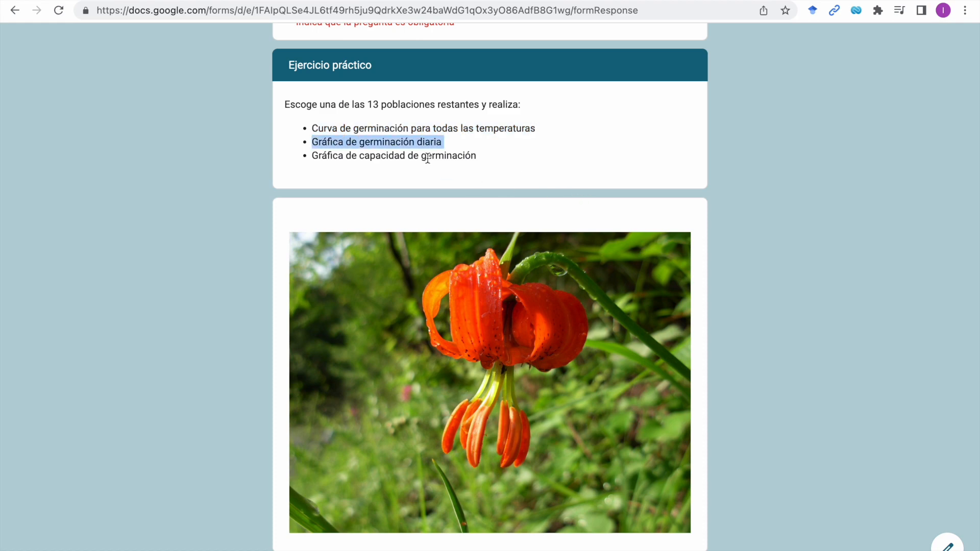
double_click(399, 156)
left_click(400, 156)
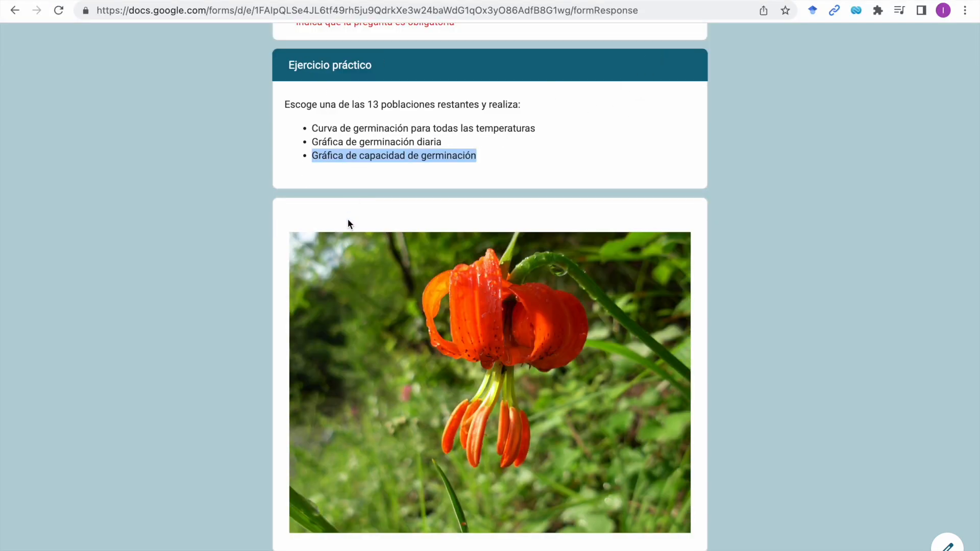
scroll(348, 220, "down", 5)
scroll(348, 220, "up", 5)
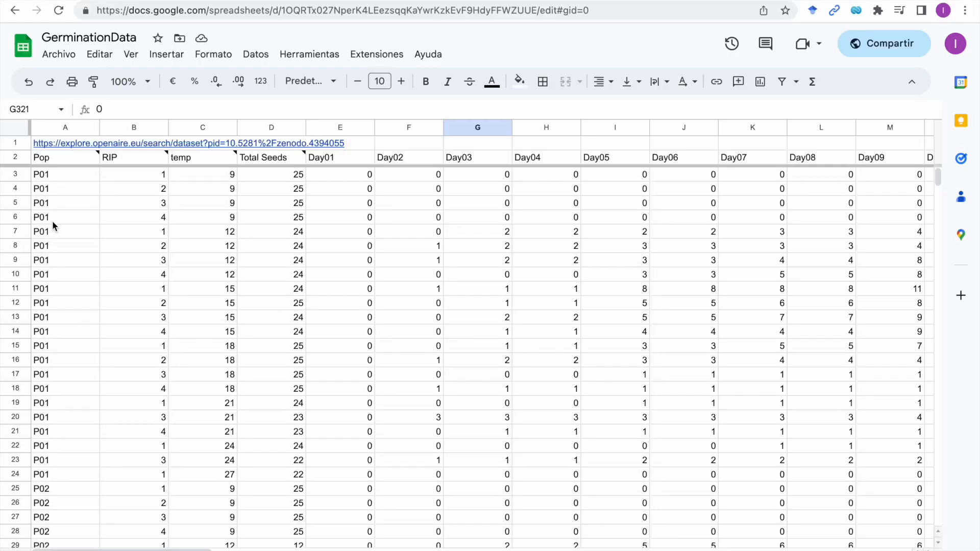
Step: Examine the Pop, RIP, temp and Total Seeds columns of the GerminationData spreadsheet, reading their header notes
mouse_move(50, 161)
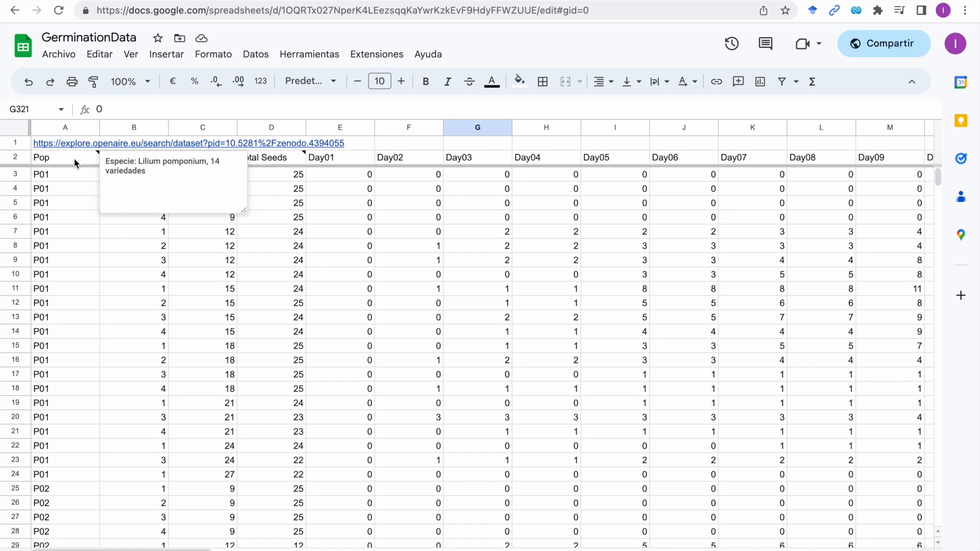
left_click(292, 164)
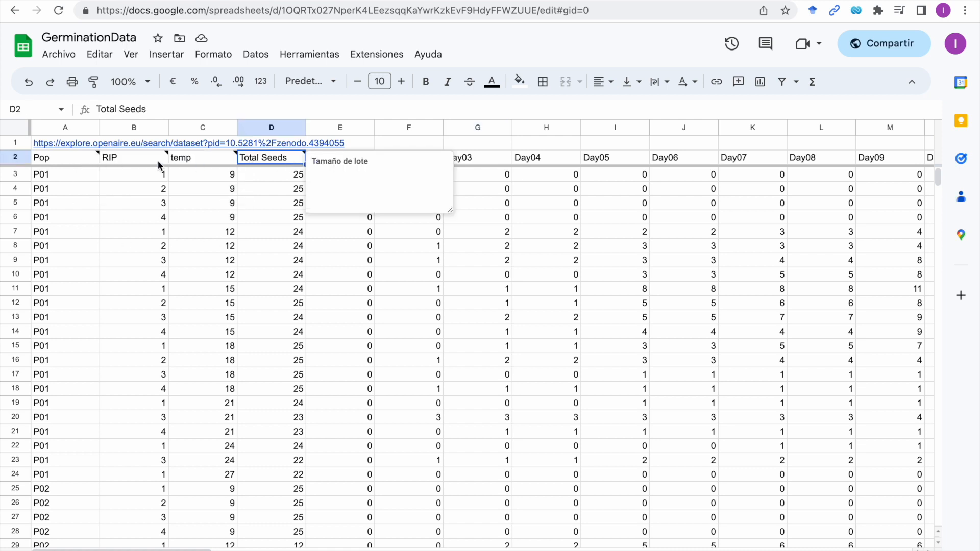
left_click(130, 157)
left_click(161, 220)
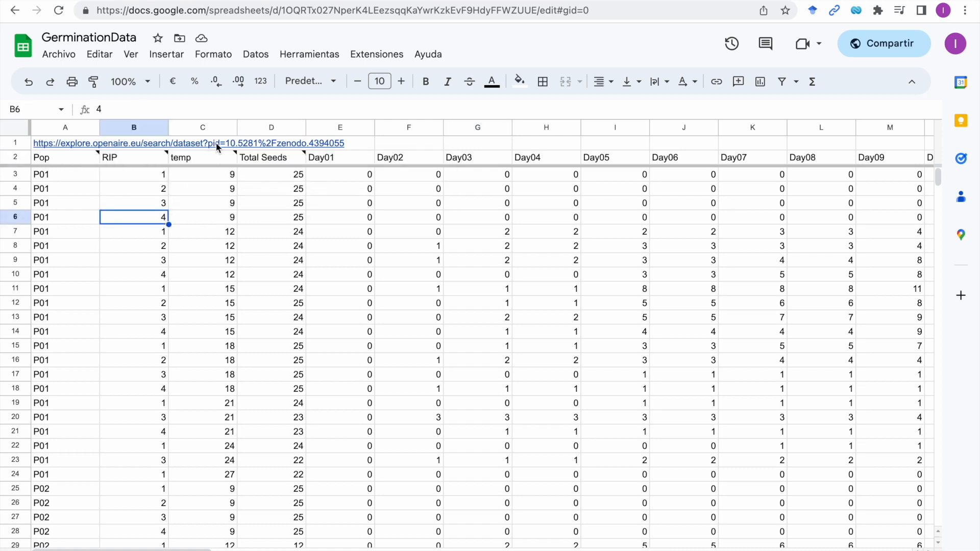
left_click(205, 158)
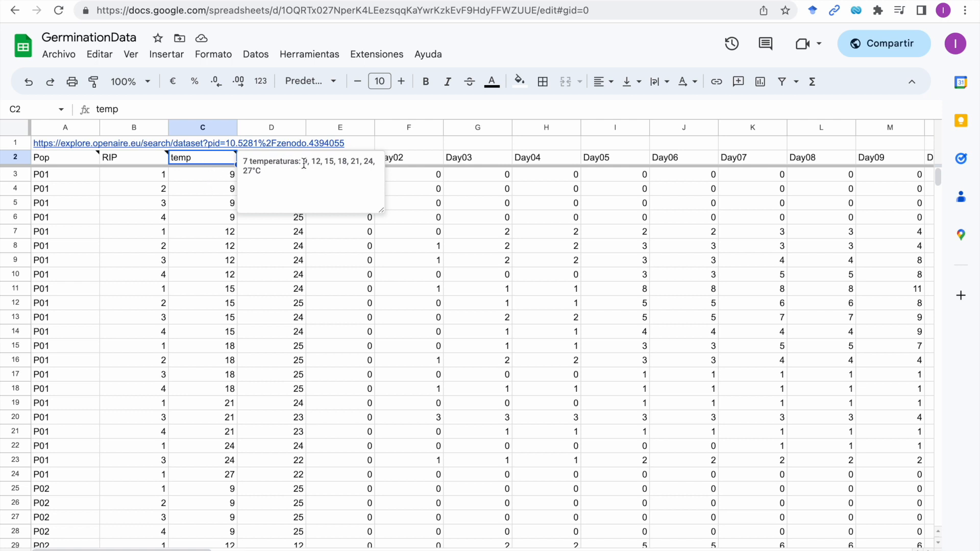
left_click_drag(303, 162, 309, 172)
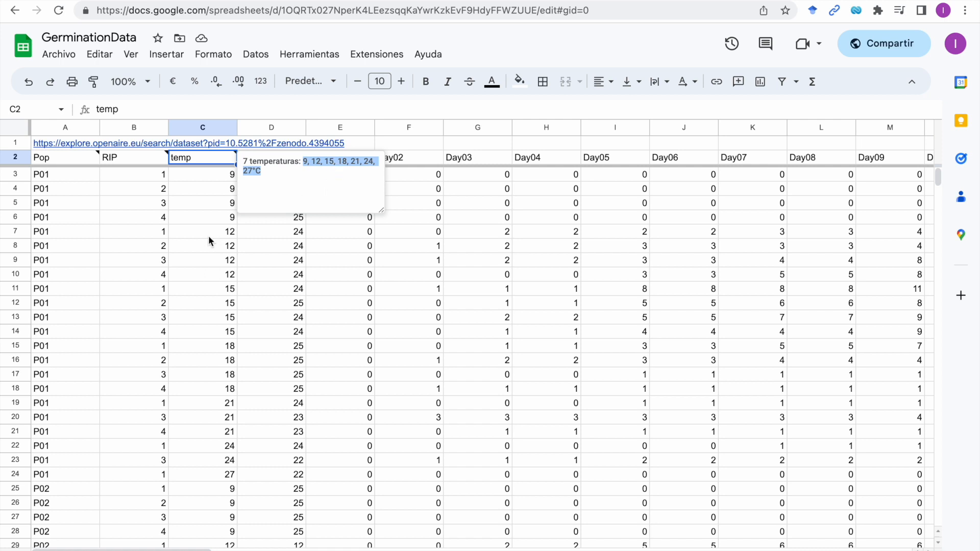
left_click(196, 228)
left_click(264, 160)
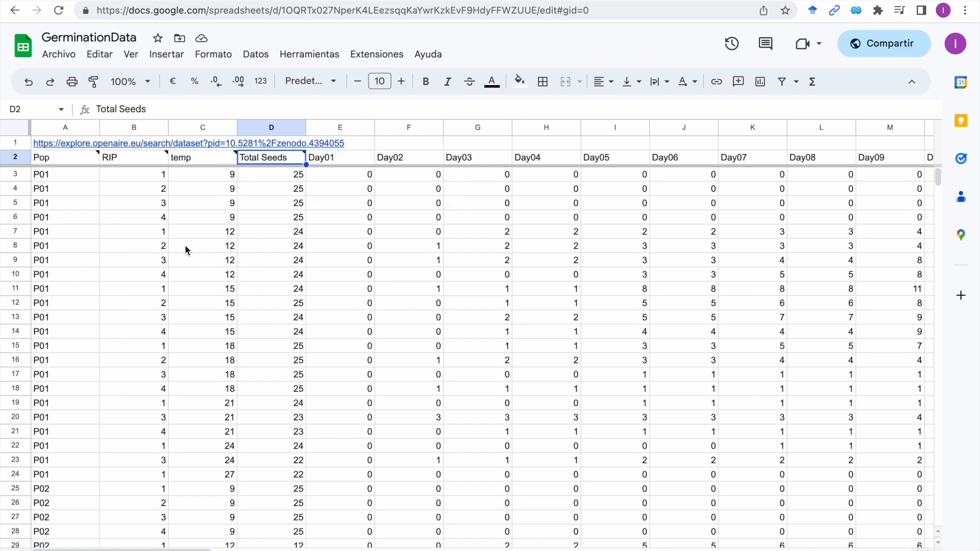
Step: Look over the daily germination columns from Day01 to Day60
left_click(347, 157)
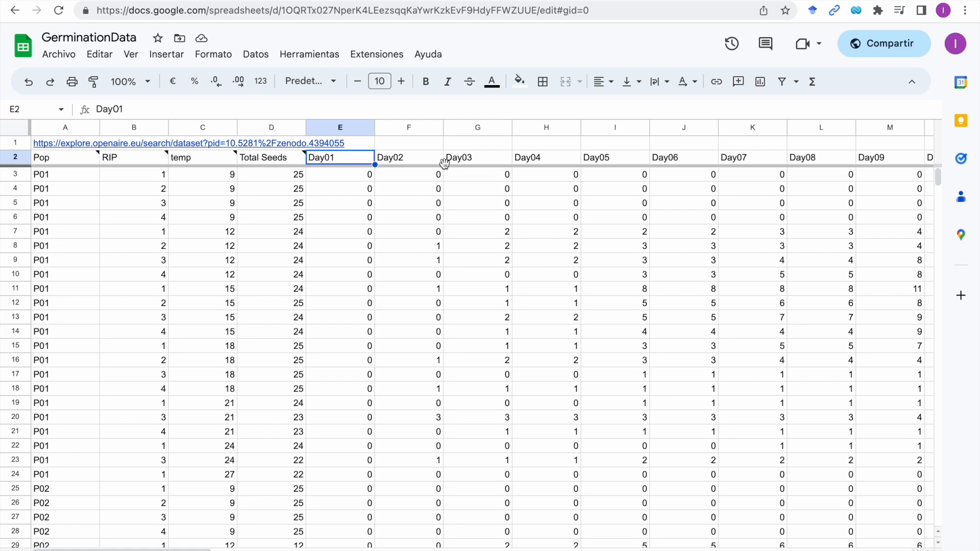
scroll(539, 173, "right", 15)
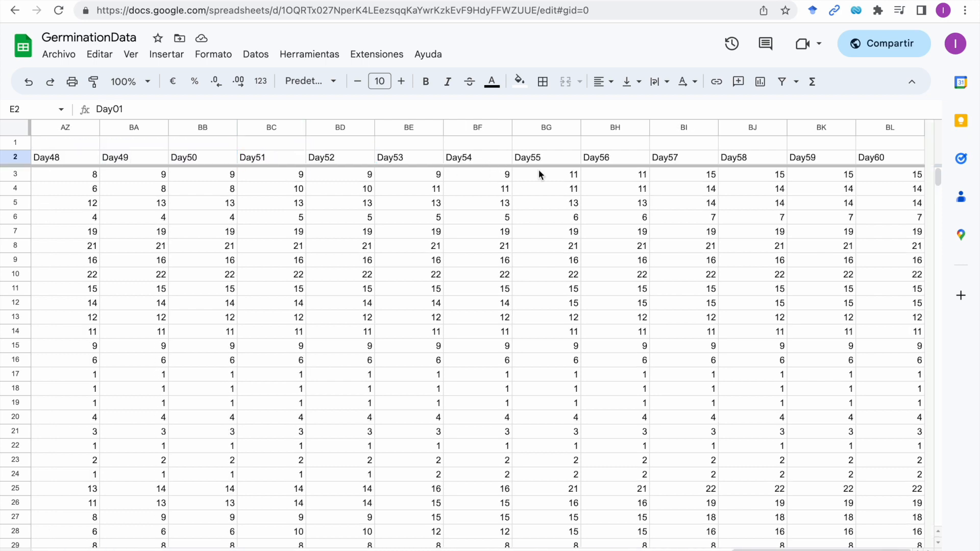
left_click(880, 158)
scroll(495, 274, "left", 15)
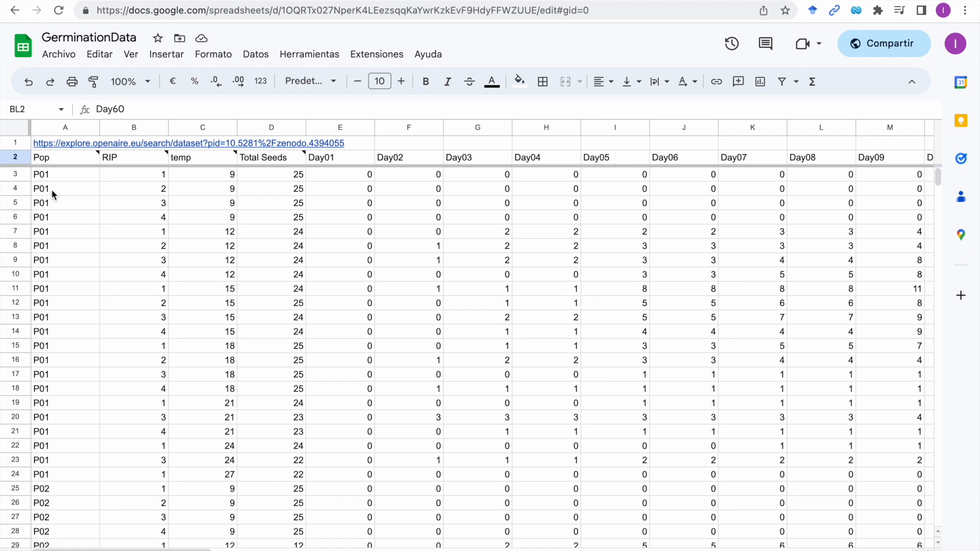
Step: Create a filter on the header row, row 2, of the germination data
scroll(63, 273, "down", 1)
scroll(64, 273, "up", 1)
left_click(13, 157)
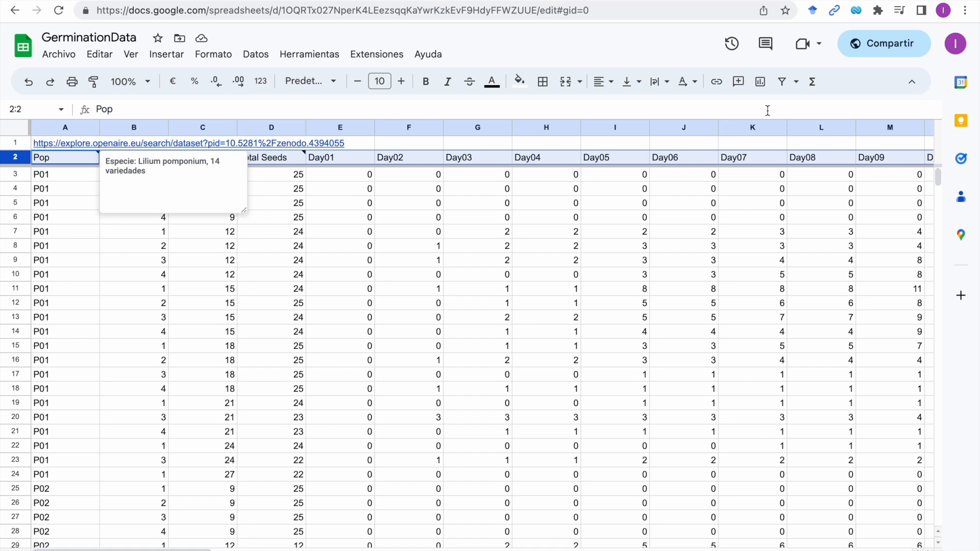
left_click(792, 85)
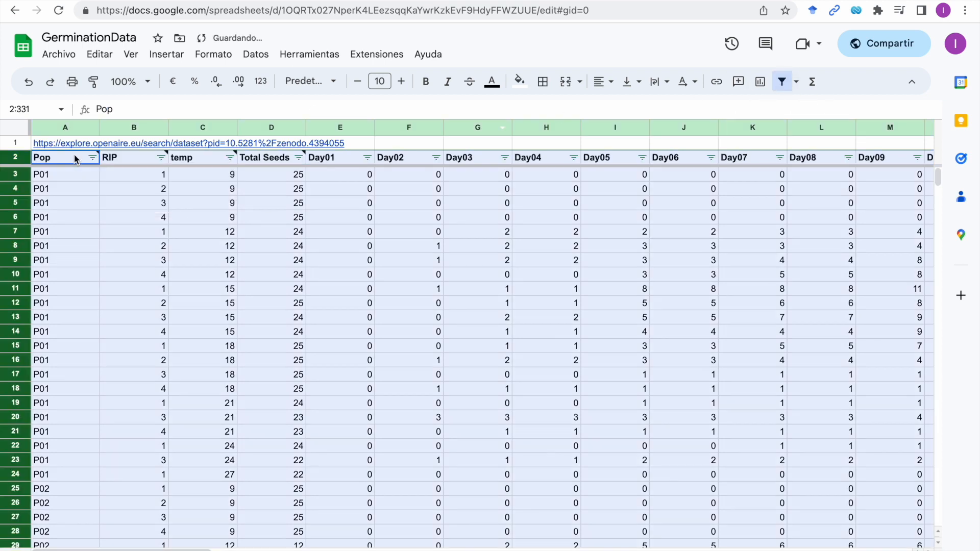
Step: Filter the Pop column by value so that only population P14 is shown
left_click(95, 158)
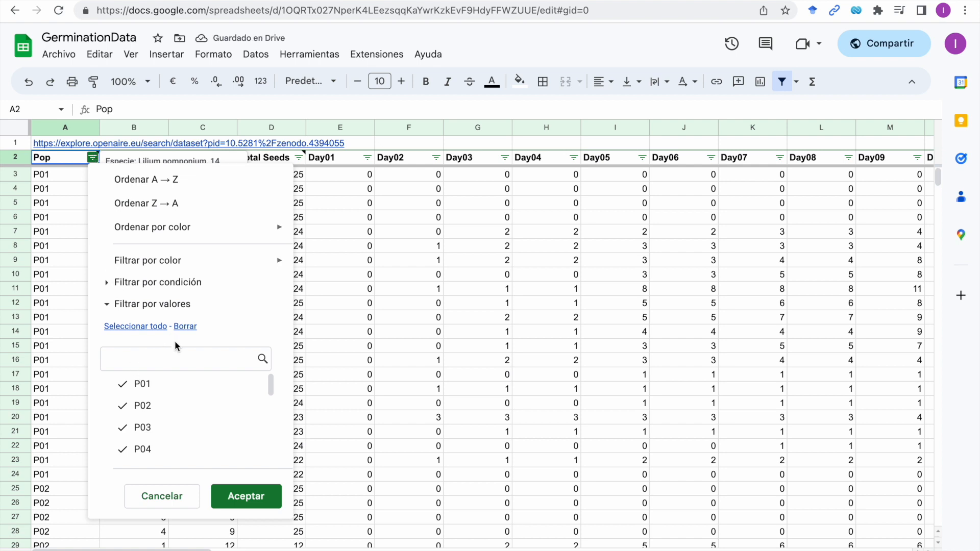
left_click(185, 326)
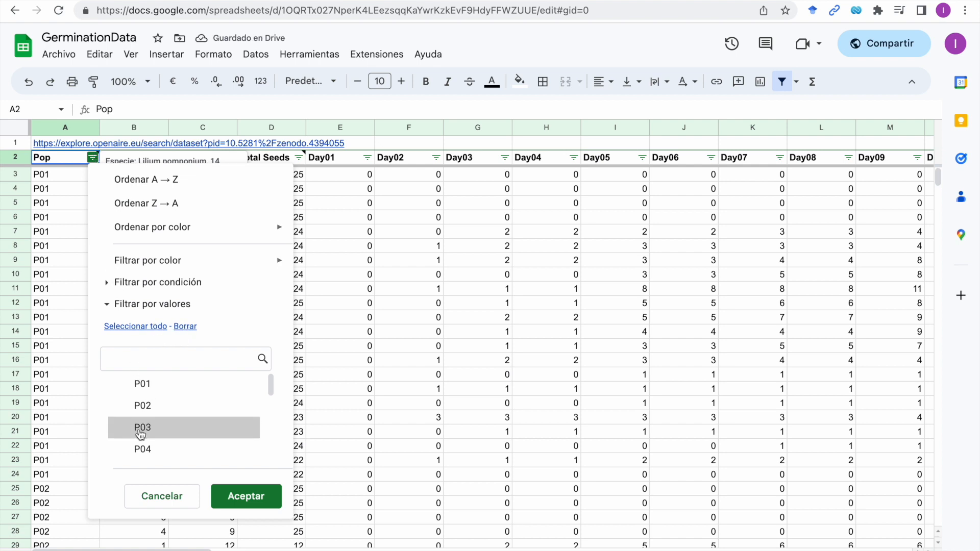
scroll(137, 424, "down", 4)
left_click(153, 451)
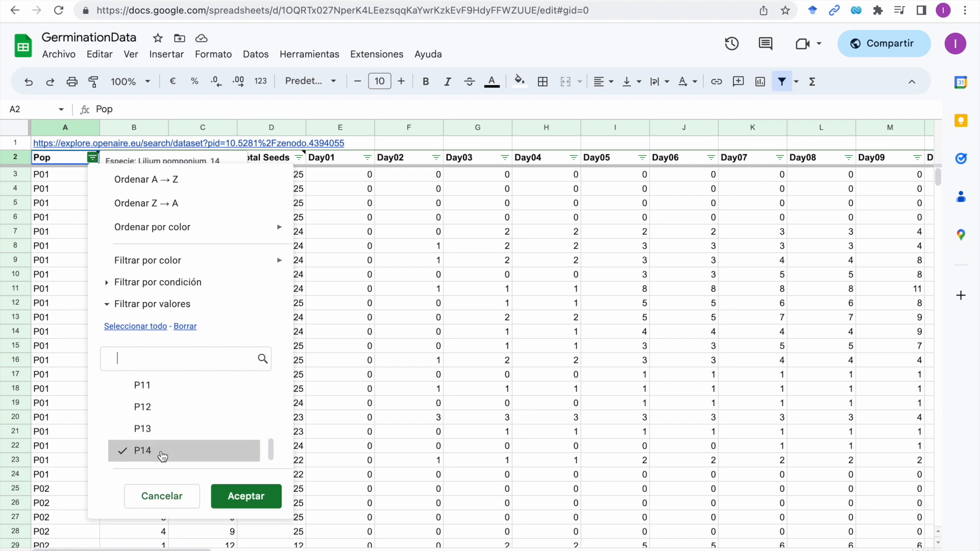
left_click(247, 496)
left_click(144, 303)
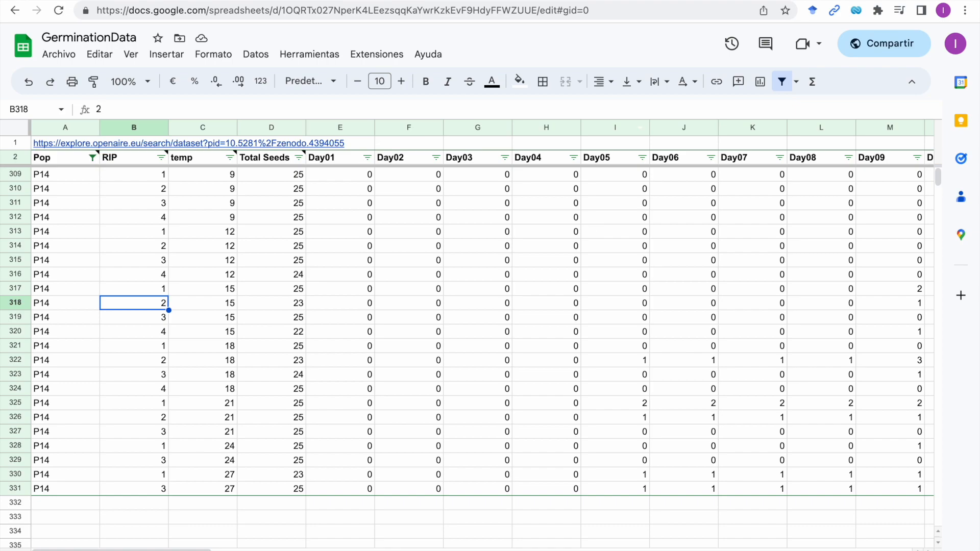
Step: Compare the Total Seeds values across the P14 replicates at the different temperatures, alongside the Day01 counts
mouse_move(408, 0)
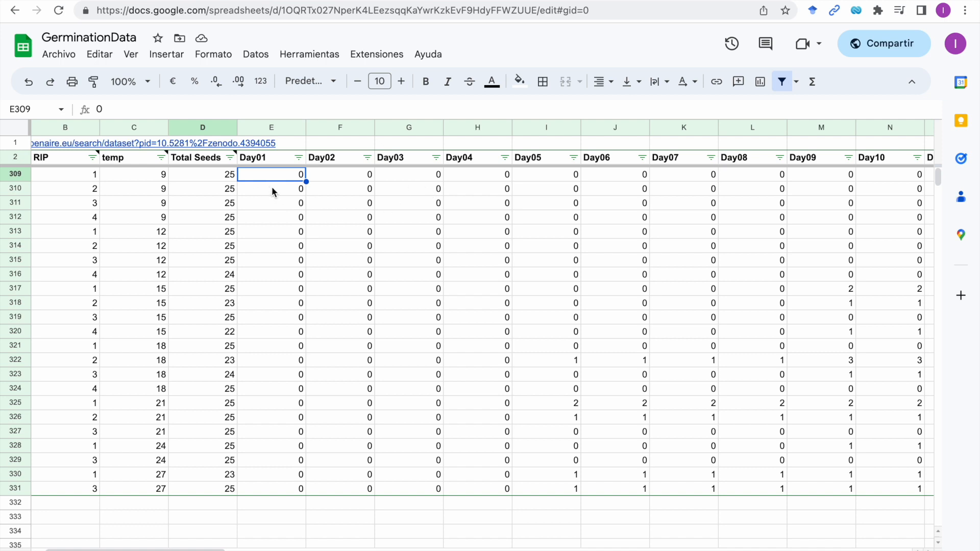
left_click(218, 179)
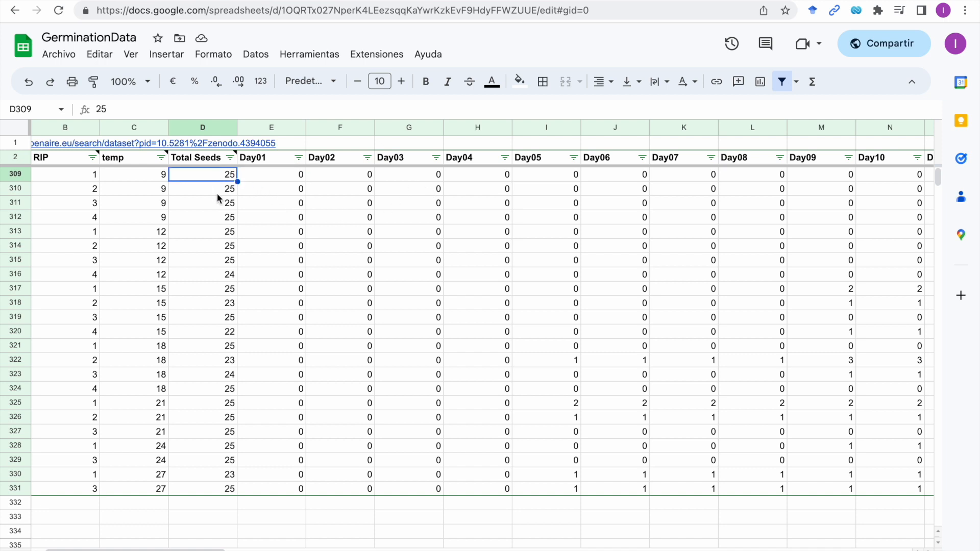
left_click(283, 175)
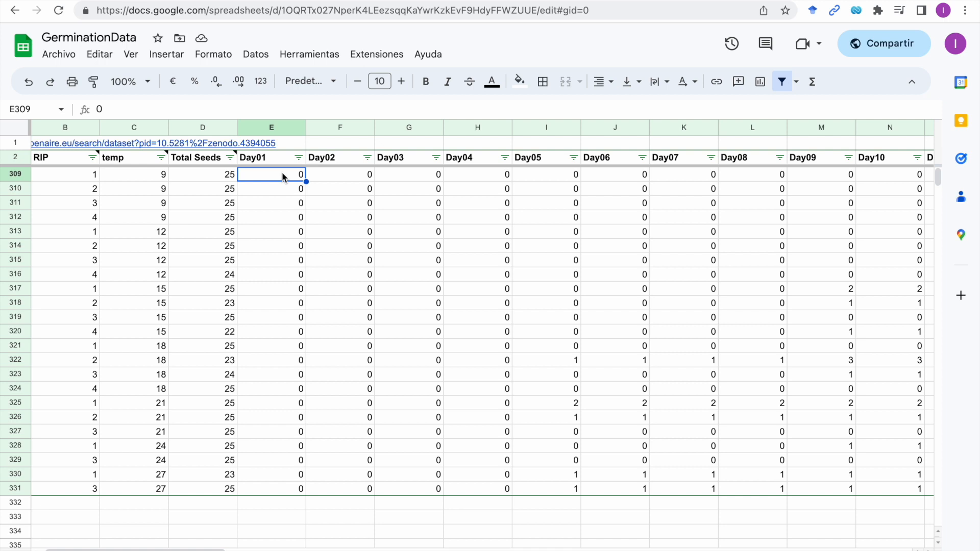
key("Left")
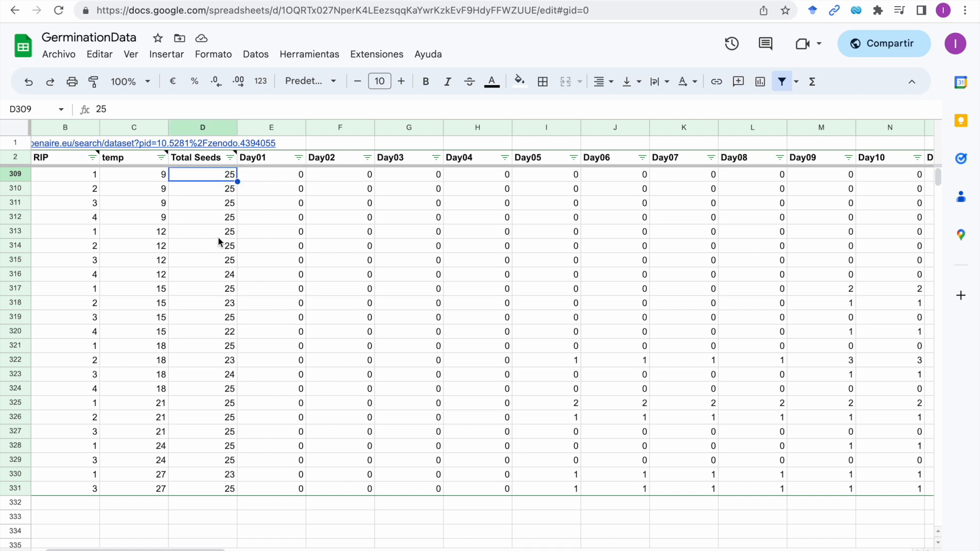
left_click(223, 222)
left_click(225, 179)
left_click(228, 275)
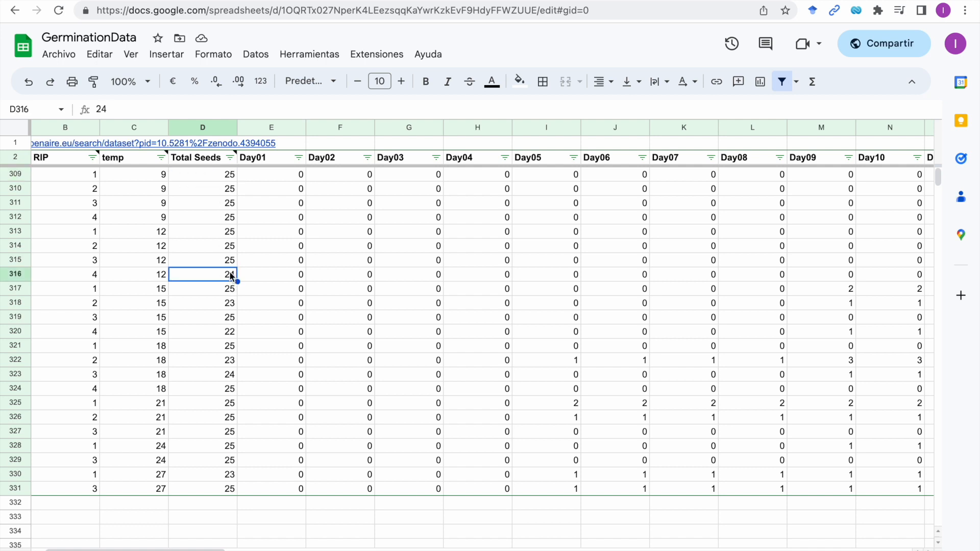
left_click(218, 305)
key("Down")
key("Down")
key("Down")
key("Down")
key("Down")
key("Down")
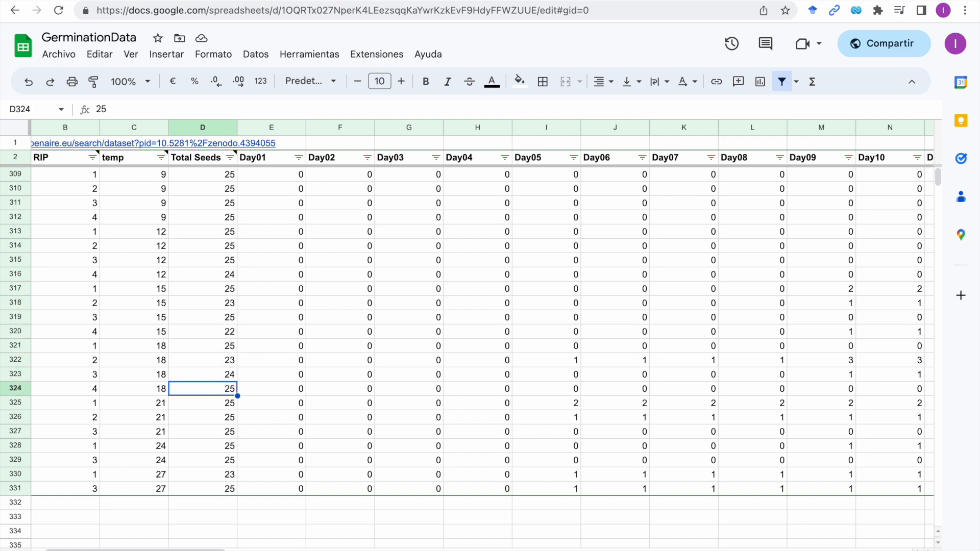
Step: Switch to the PORCENTAJE DE GERMINACIÓN ACUMULADA sheet and select the first Day01 cell, E3
key("alt+Down")
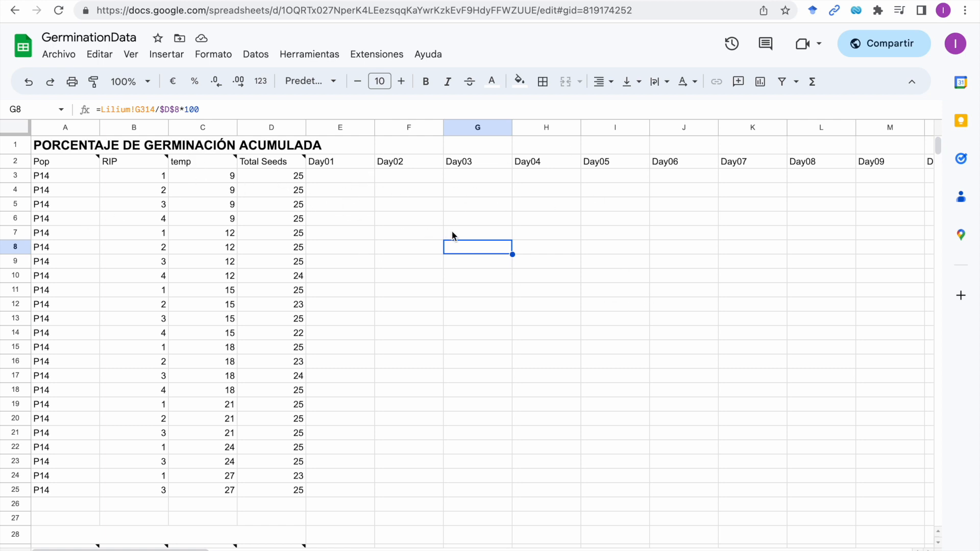
left_click(45, 148)
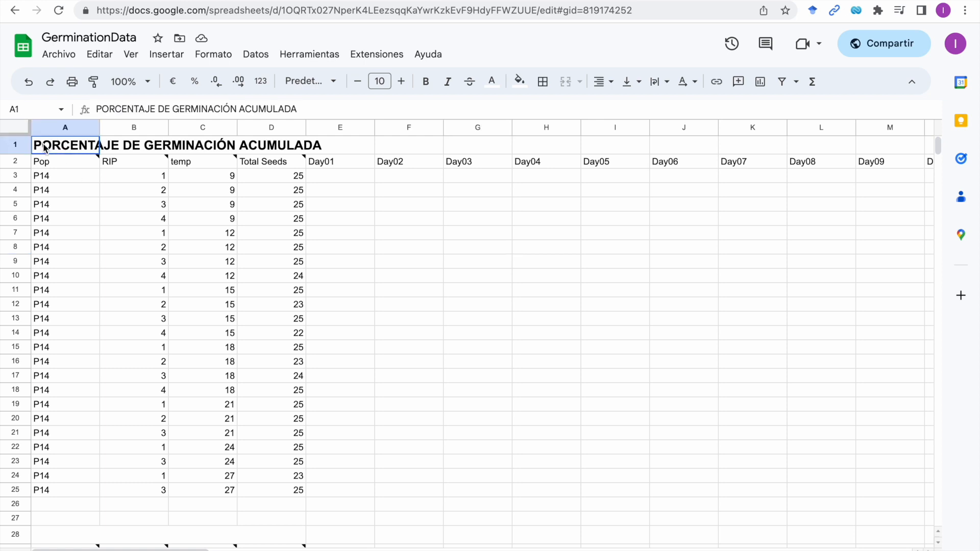
left_click(324, 177)
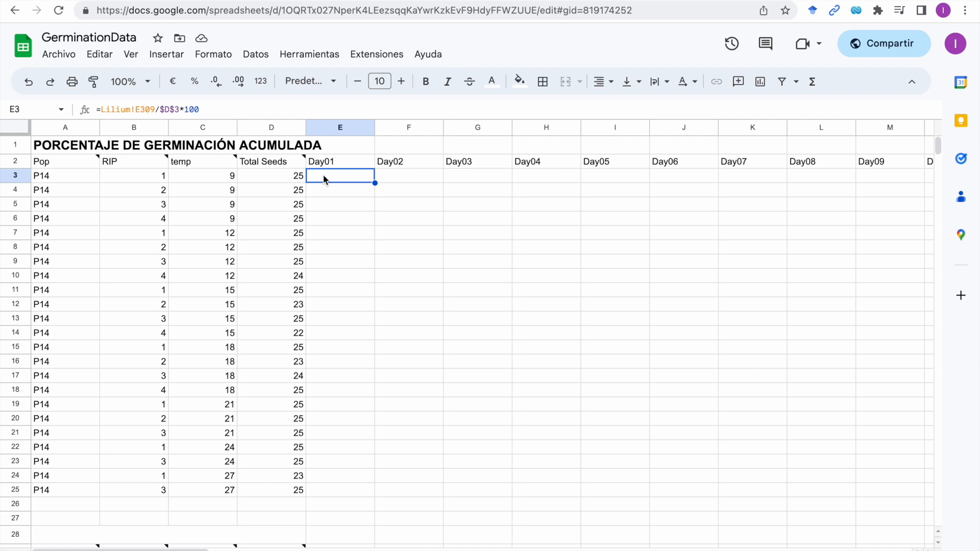
Step: Enter =Lilium!E309/D3*100 in E3, dividing the Lilium sheet's Day01 count by the Total Seeds value
type("=")
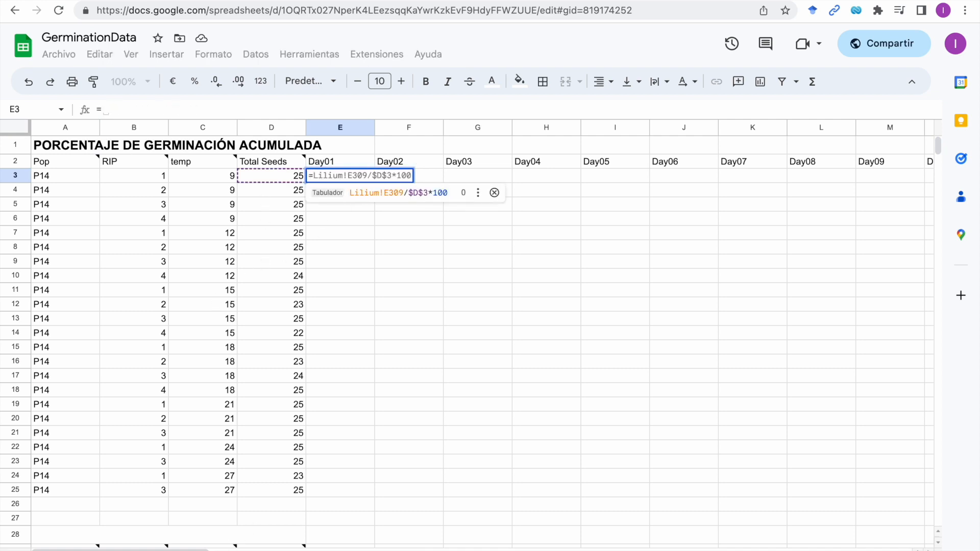
left_click(104, 550)
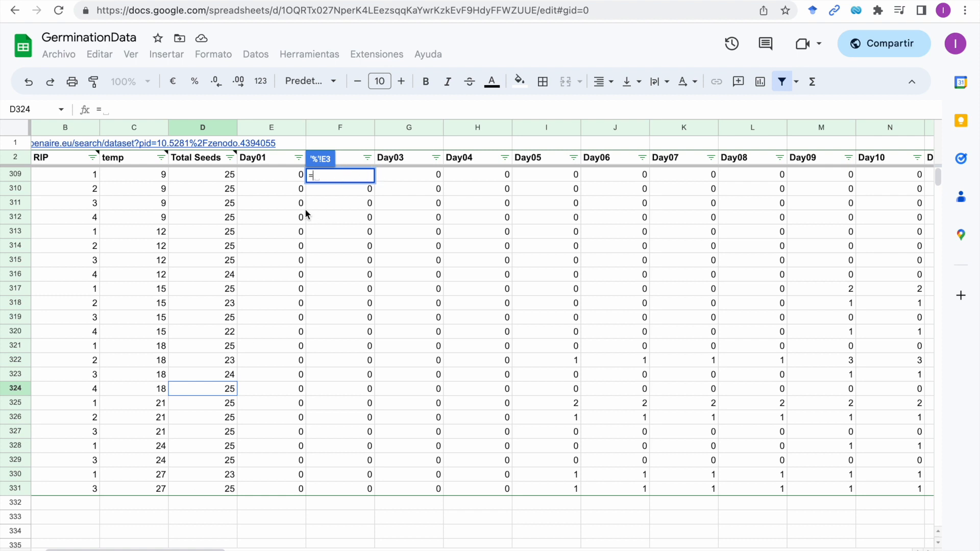
left_click(265, 176)
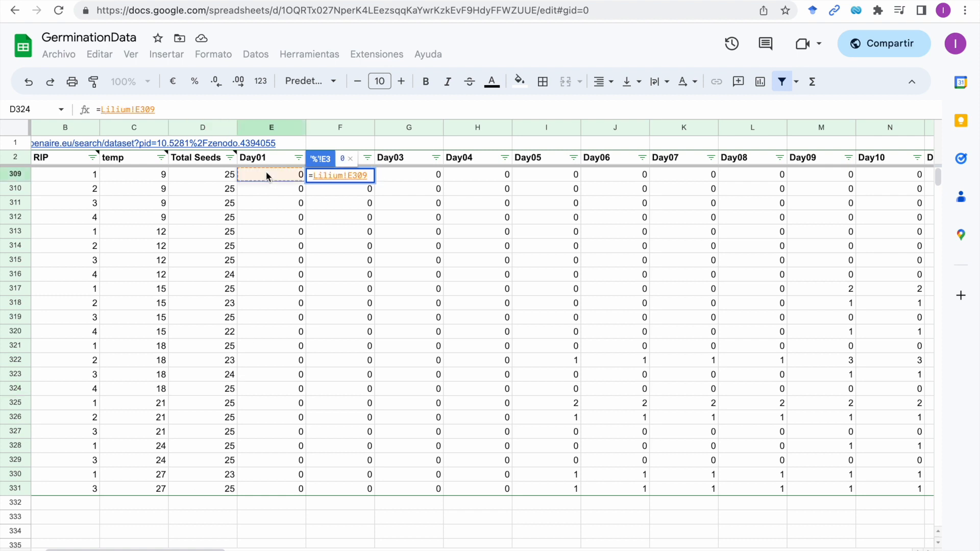
left_click(168, 108)
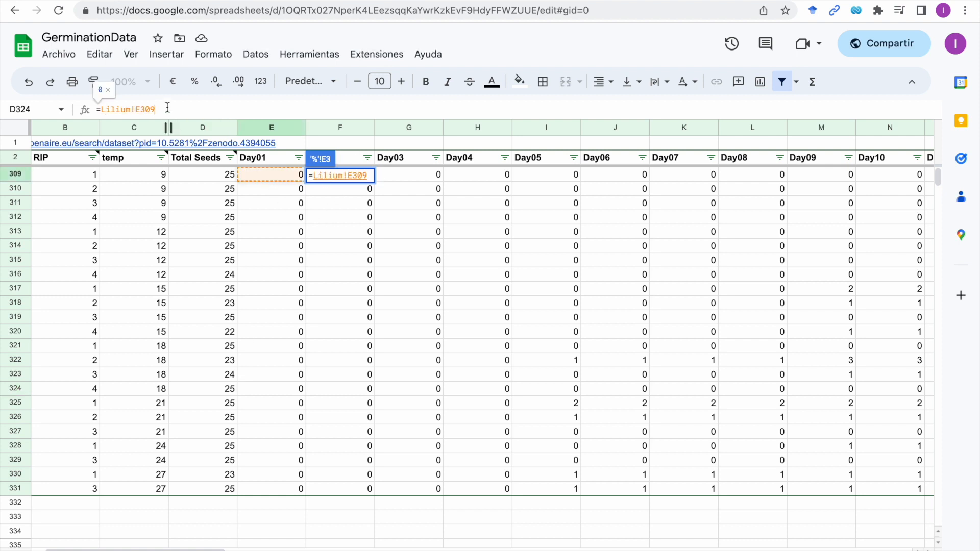
type("/")
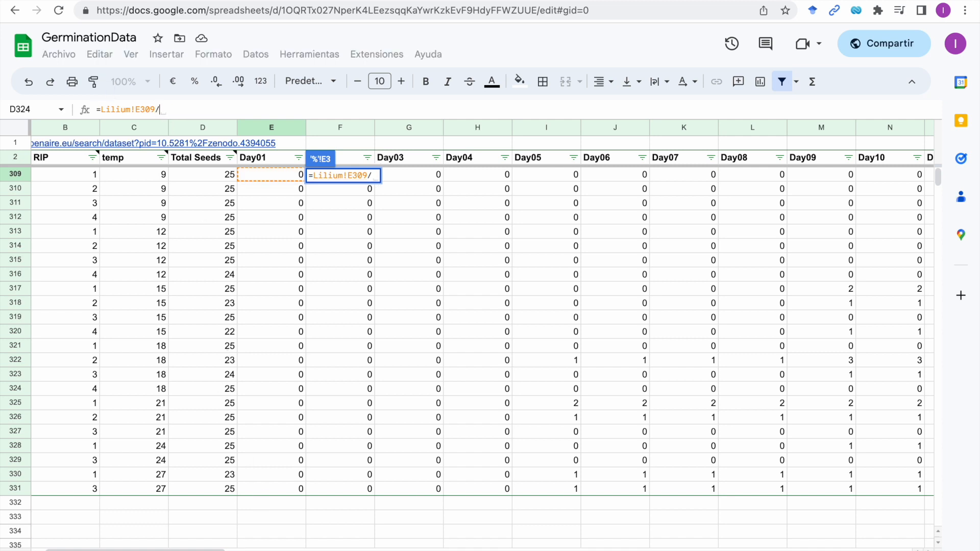
left_click(265, 550)
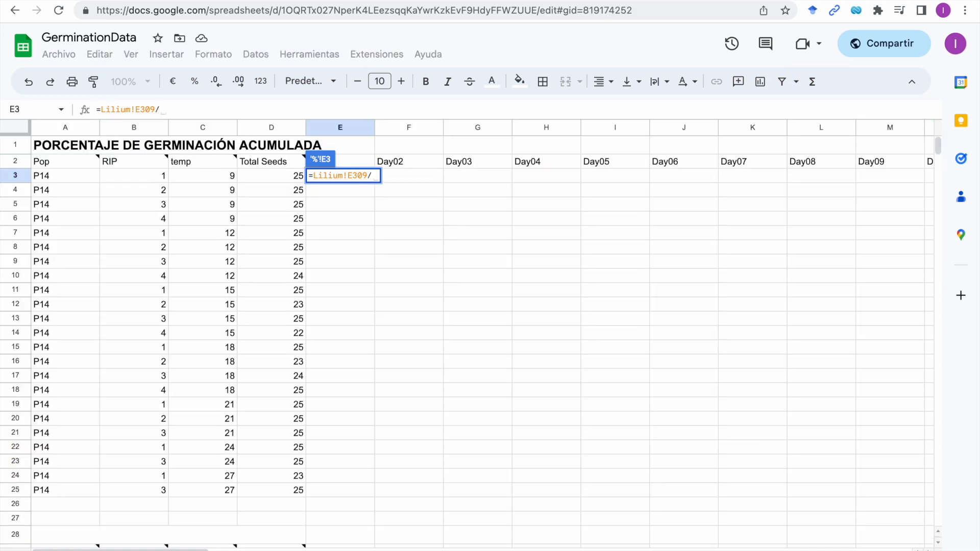
left_click(274, 176)
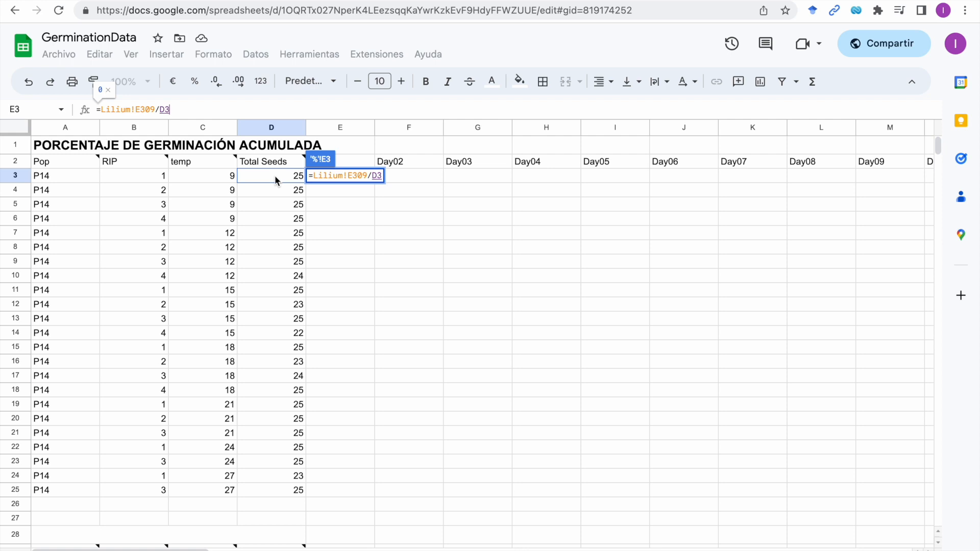
type("*100")
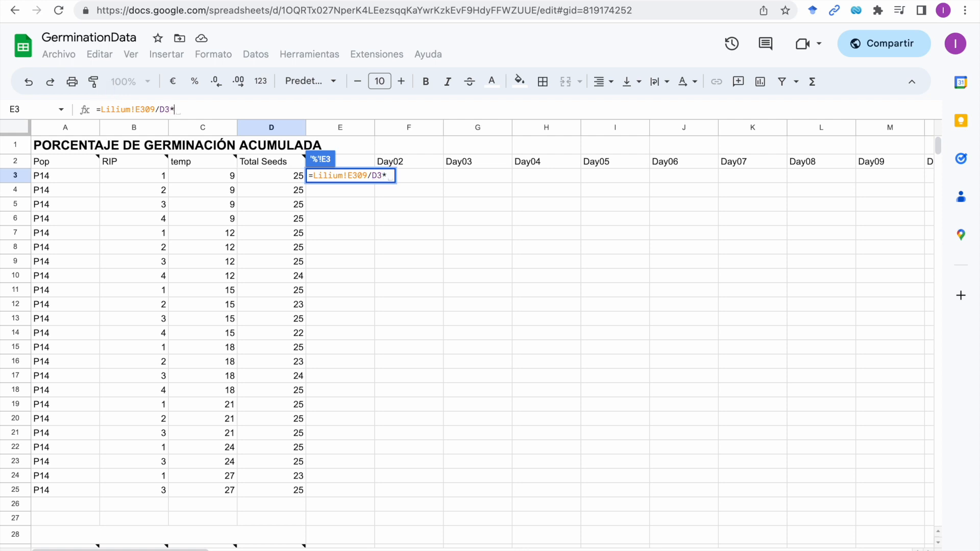
key("Return")
Step: Reset the text colour of cell E3 to the default
key("Up")
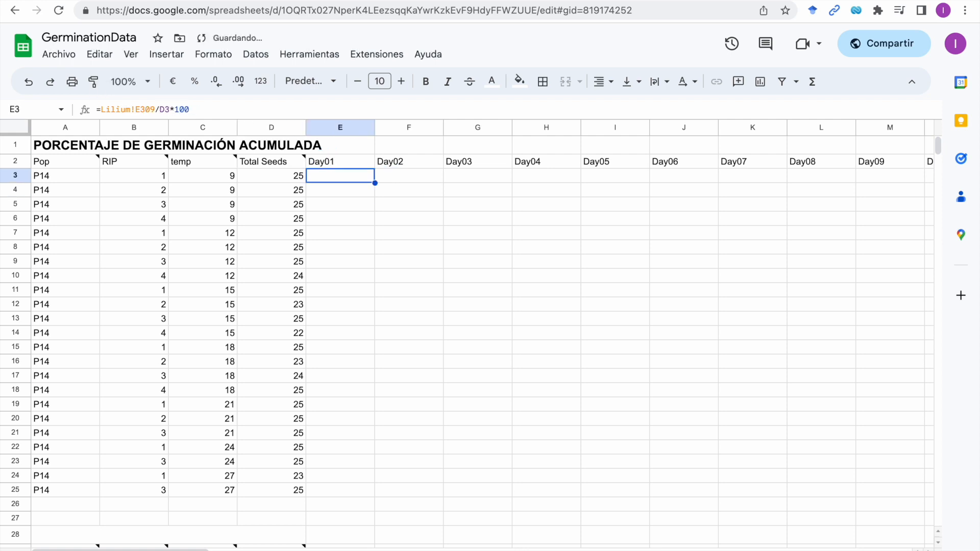
left_click(492, 81)
left_click(534, 107)
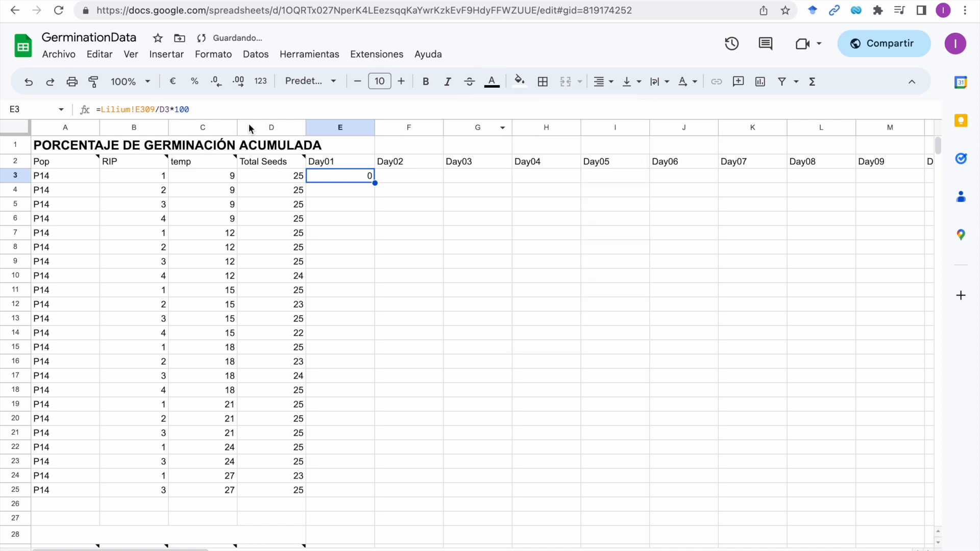
Step: Examine how the Total Seeds reference changes by row between D3 and D4, then return to E3
left_click(282, 177)
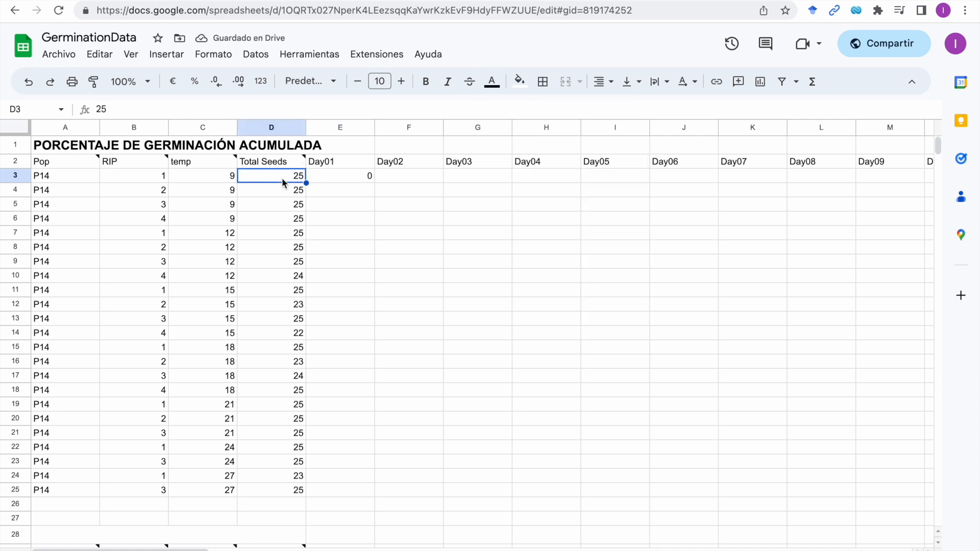
key("Down")
key("Up")
key("Down")
key("Up")
key("Down")
key("Up")
key("Right")
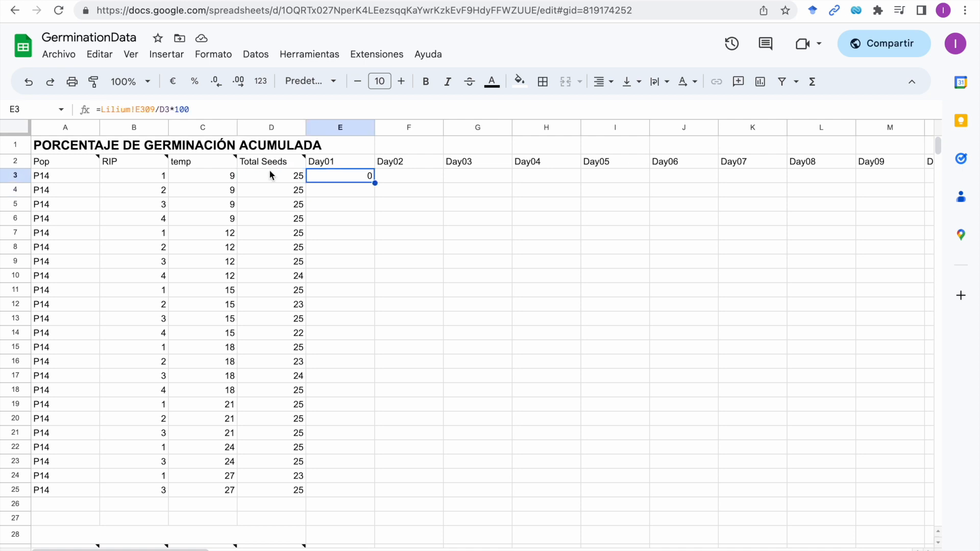
Step: Lock only the Total Seeds column in E3's formula so that it reads =Lilium!E309/$D3*100
left_click(159, 110)
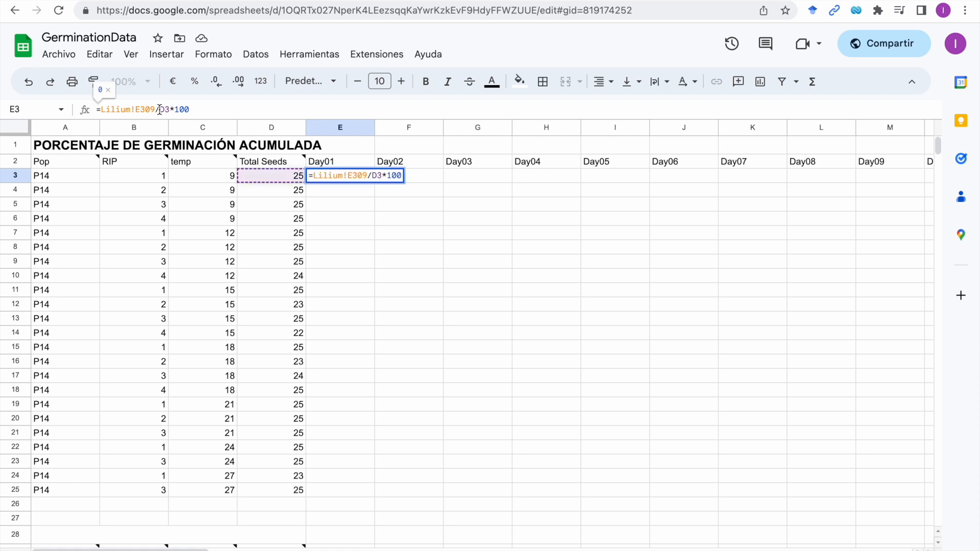
type("$D")
type("$")
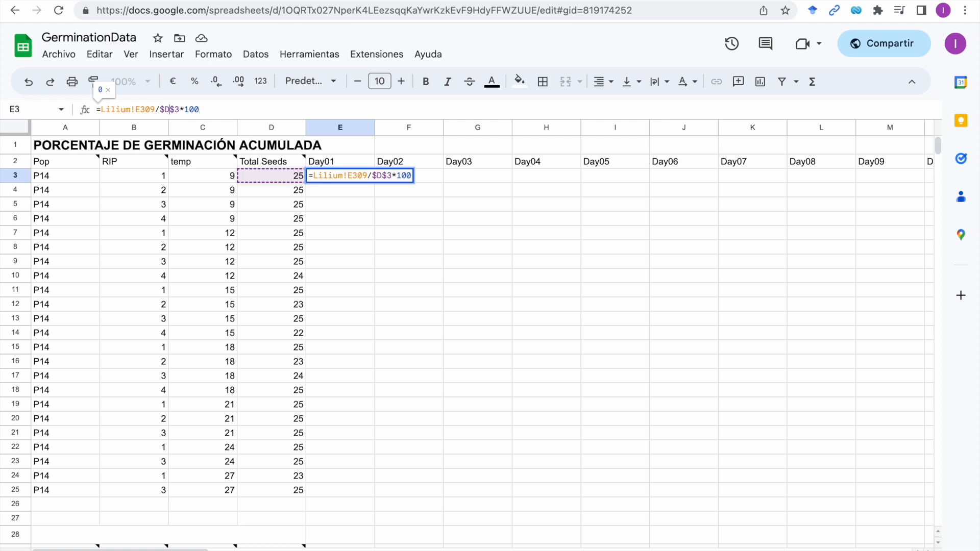
key("BackSpace")
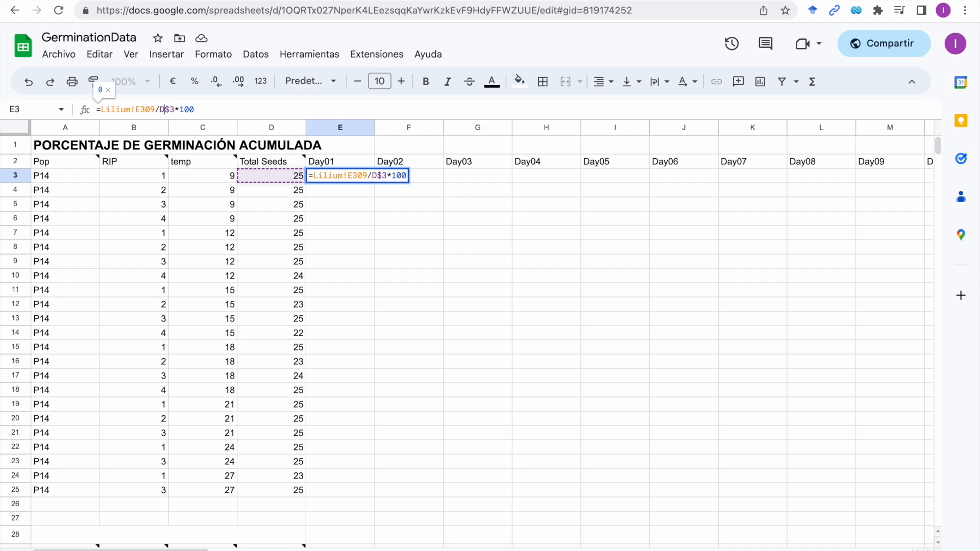
type("$")
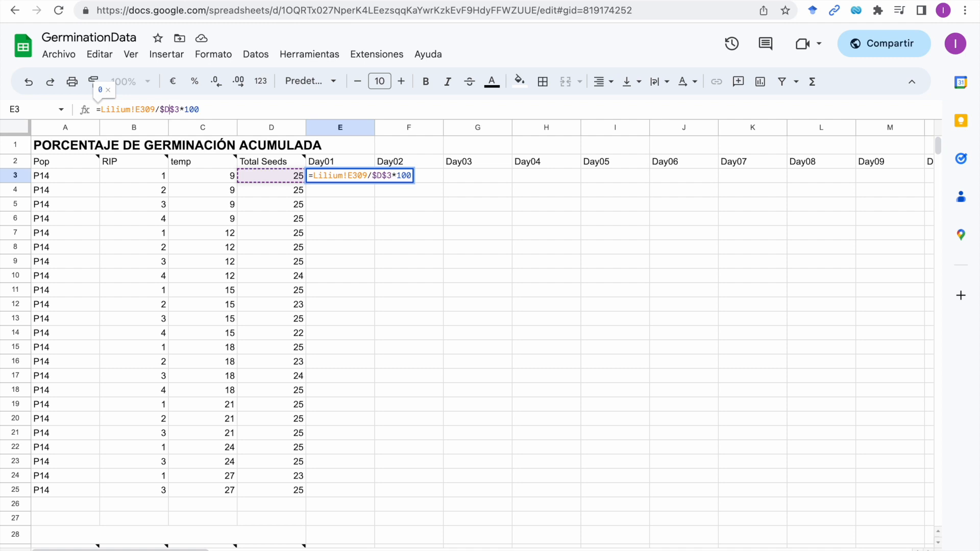
key("BackSpace")
key("Return")
key("Up")
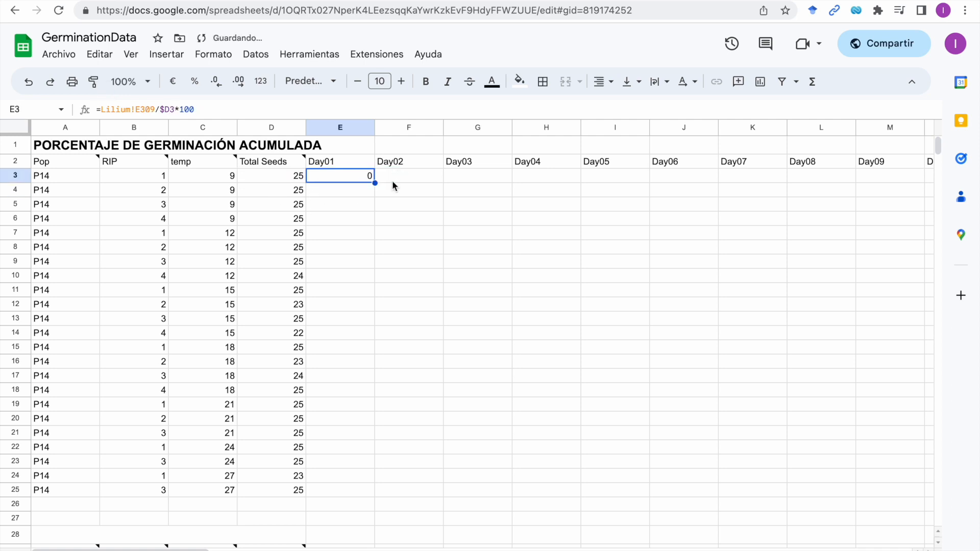
Step: Fill the E3 formula down the Day01 column to E25 and inspect the filled cells
left_click_drag(373, 183, 386, 492)
left_click(452, 299)
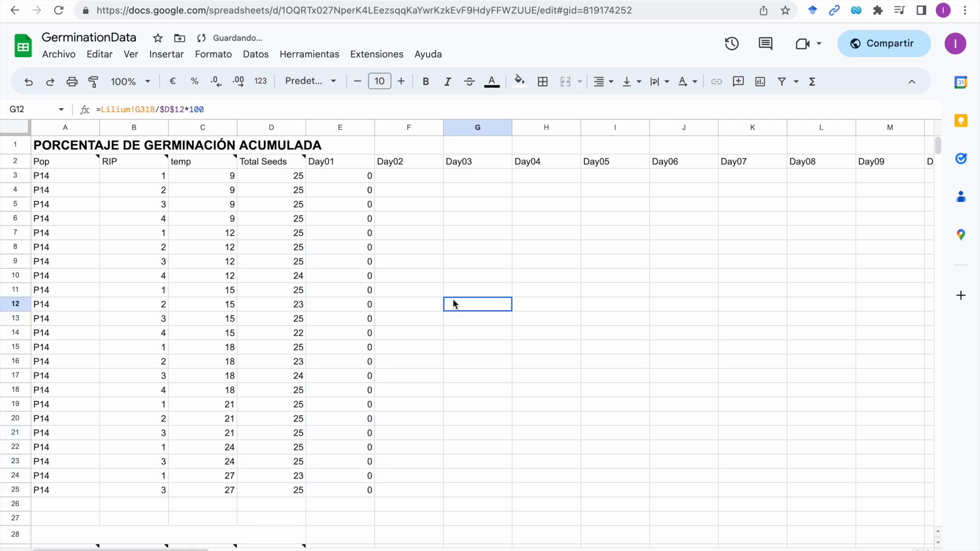
left_click(396, 183)
left_click(349, 184)
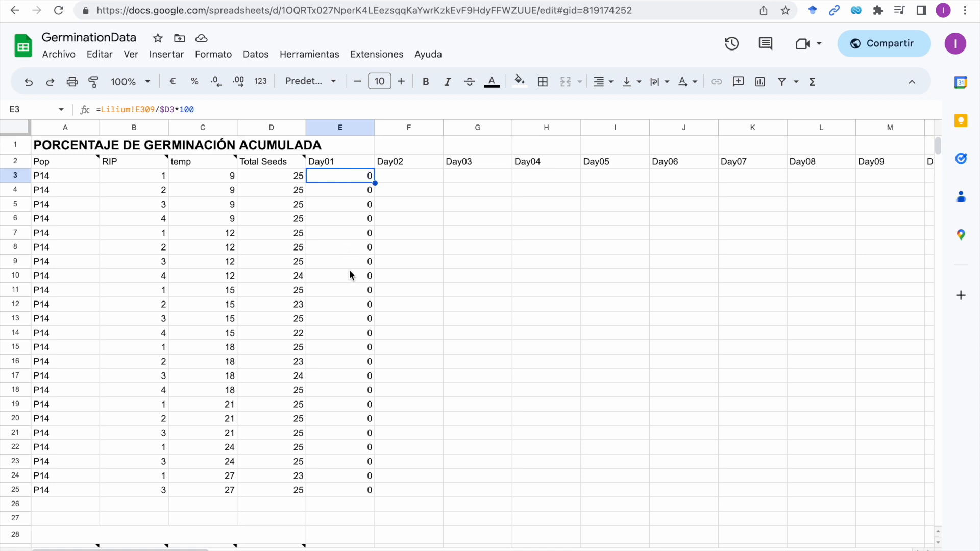
left_click(350, 293)
Step: Lock the row of the Total Seeds reference too, making E3's formula =Lilium!E309/$D$3*100
left_click(170, 109)
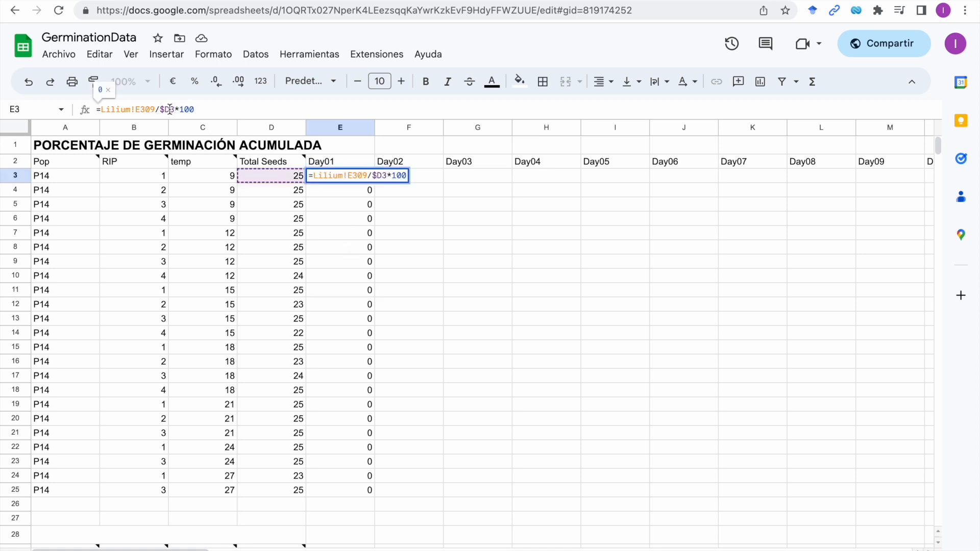
type("$")
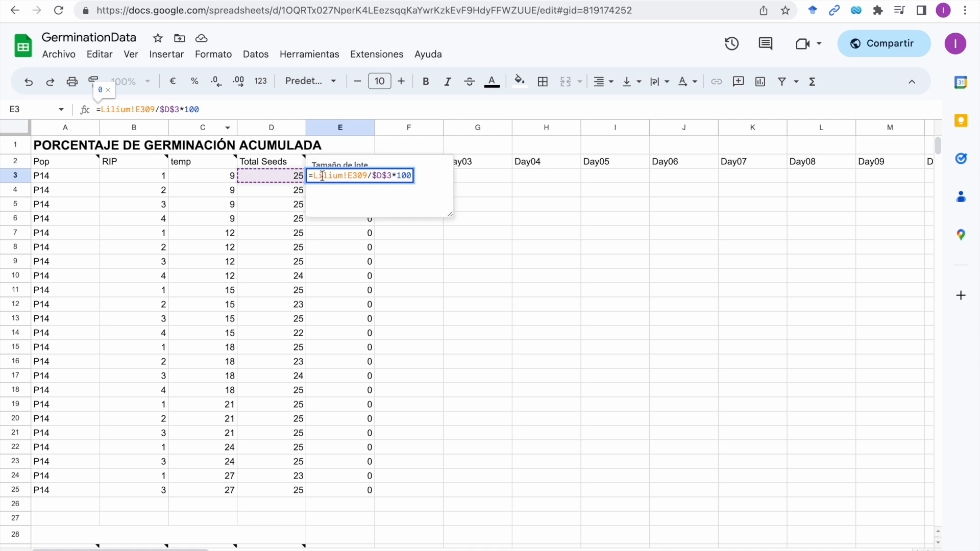
key("Return")
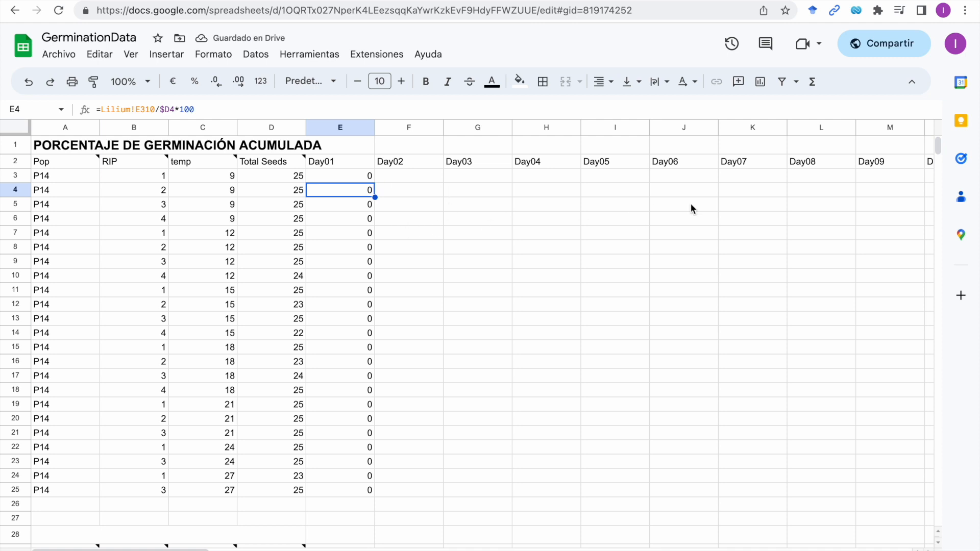
Step: Compare the Total Seeds cells in column D with the Day01 formulas beside them in the first rows
left_click(292, 179)
key("Down")
key("Down")
key("Down")
key("Up")
key("Up")
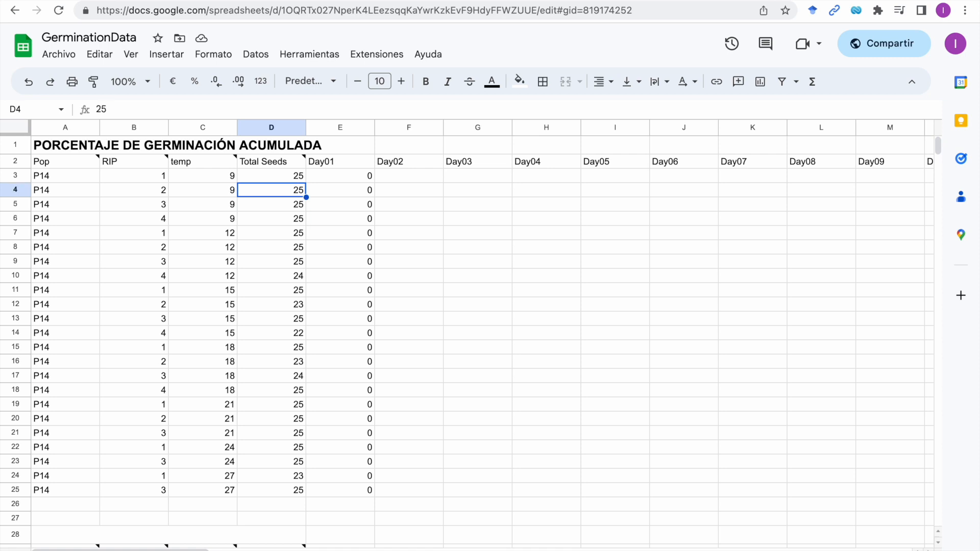
key("Right")
key("Down")
key("Down")
key("Up")
key("Up")
key("Up")
key("Left")
key("Right")
key("Left")
key("Right")
Step: Undo the Day01 formula edits, the fill down to E25 and the text colour reset of E3
key("ctrl+z")
left_click(421, 230)
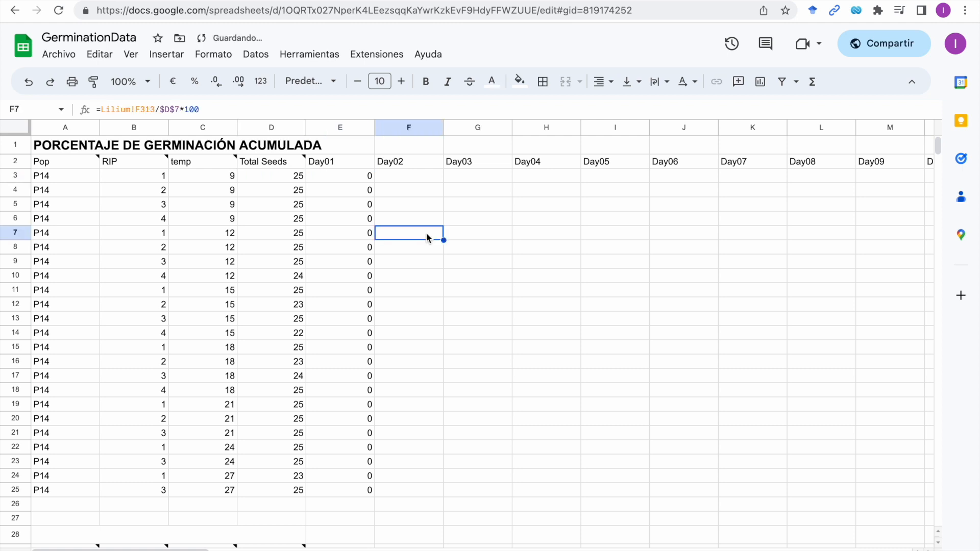
key("ctrl+z")
key("ctrl+z")
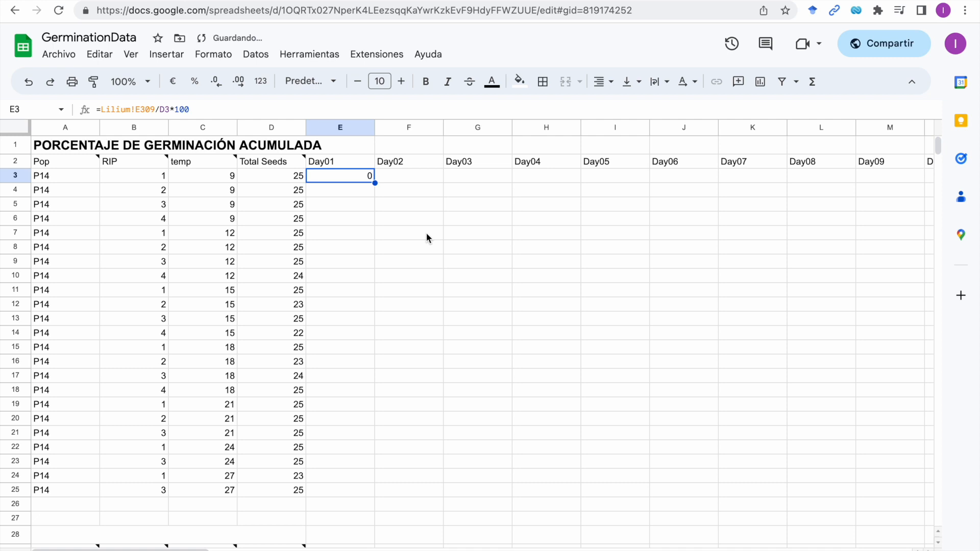
key("ctrl+z")
key("ctrl+z")
left_click(362, 218)
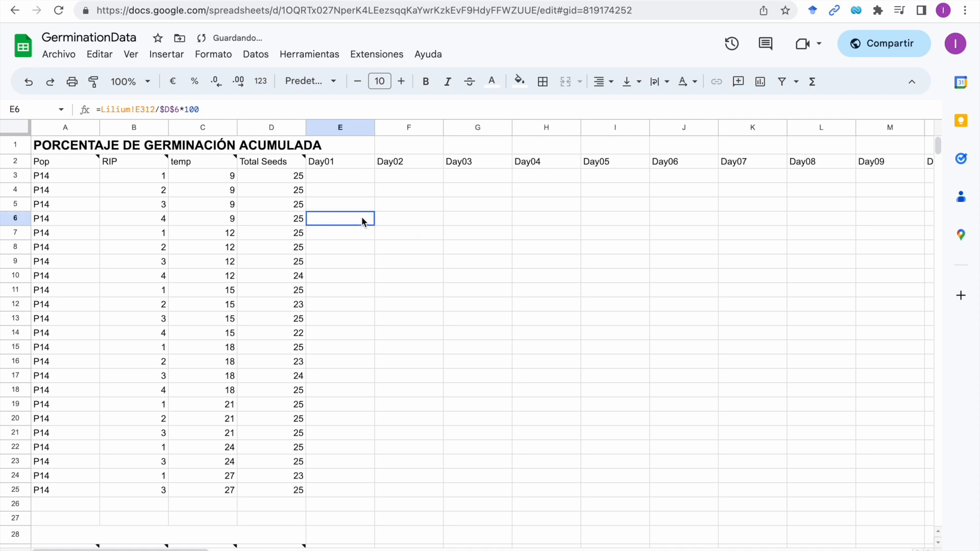
Step: Reset the fill colour of the Day01 column, range E2:E25
left_click_drag(341, 164, 371, 500)
left_click(519, 81)
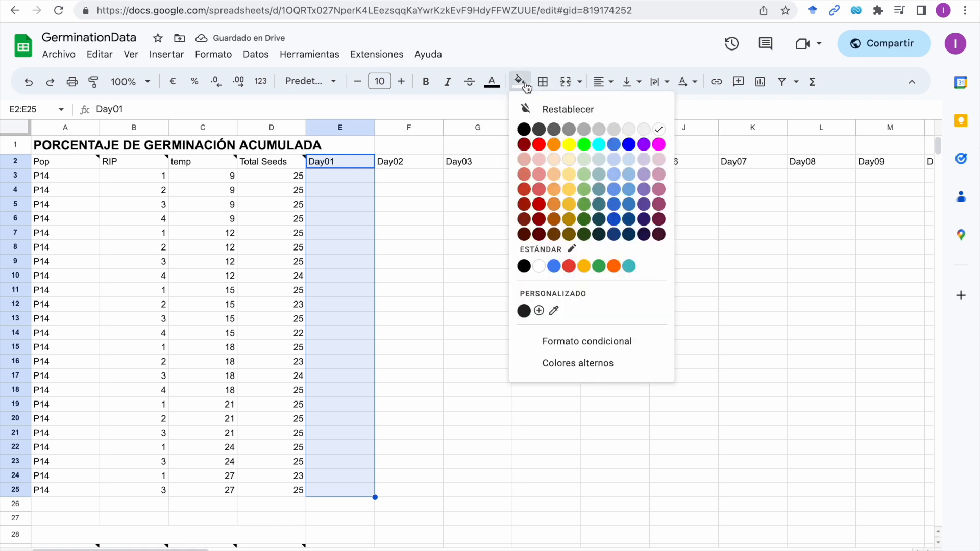
left_click(561, 107)
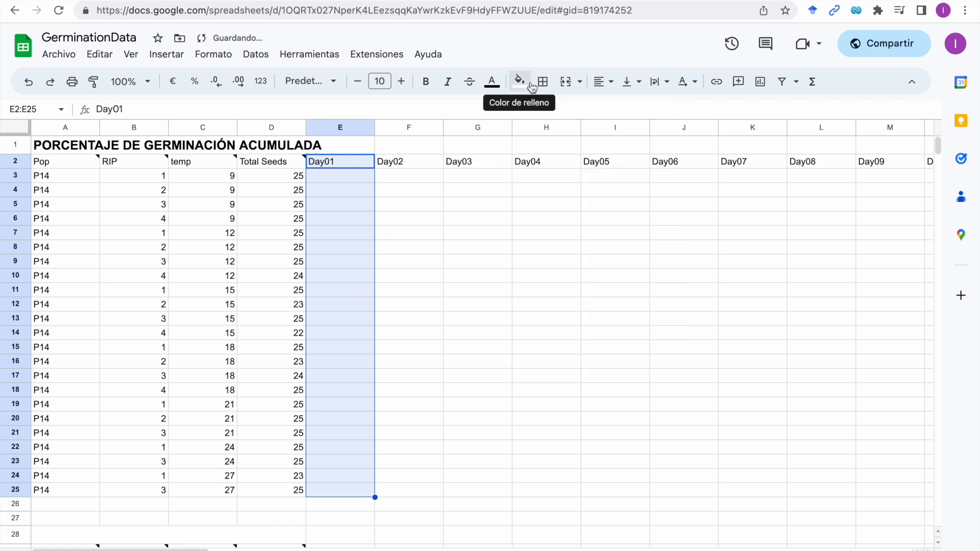
left_click(345, 216)
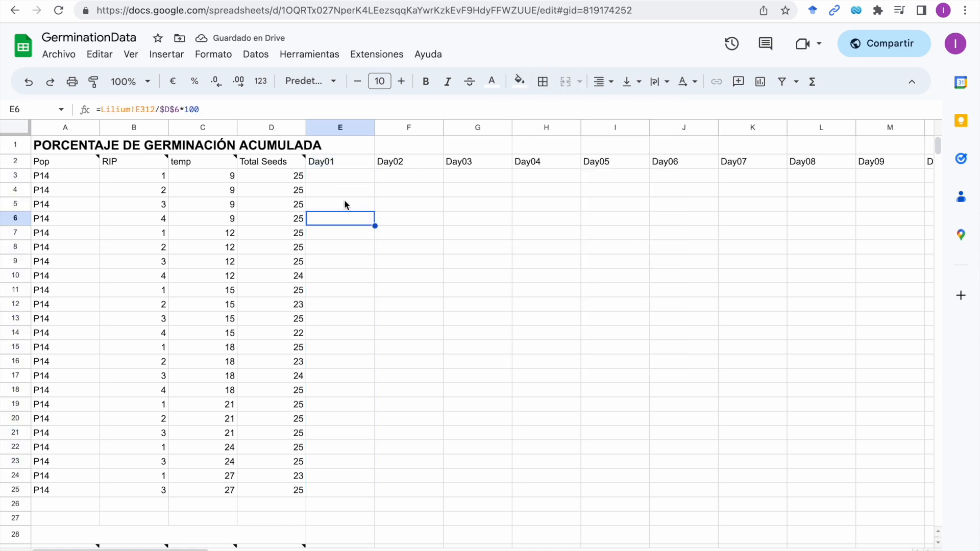
Step: Reset the text colour and fill colour of the Day01 percentages in E3:E25
left_click_drag(342, 175, 351, 495)
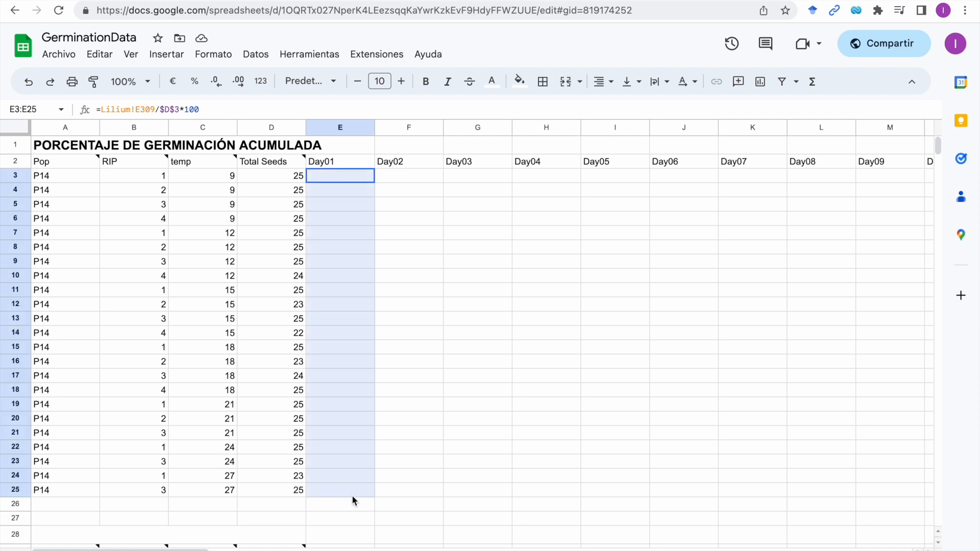
left_click(491, 82)
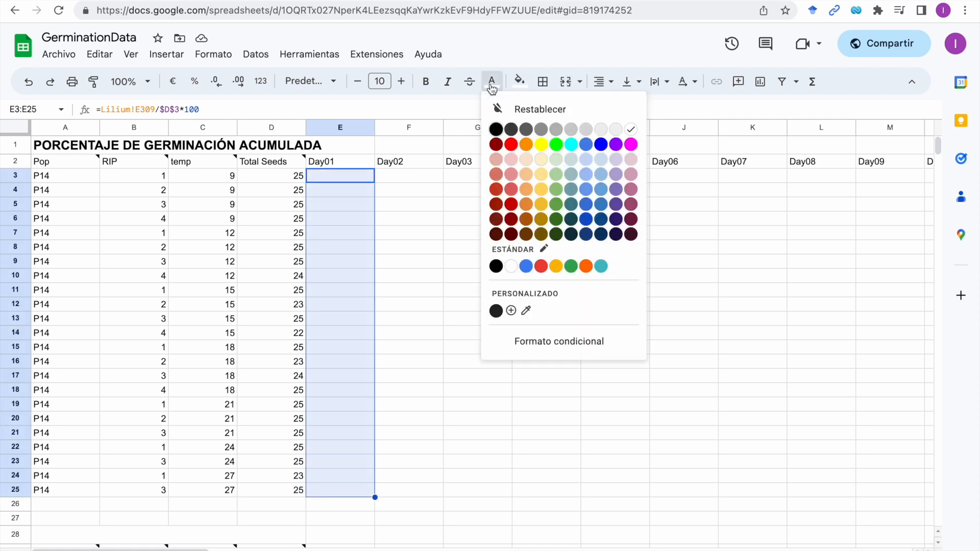
left_click(580, 113)
left_click(519, 82)
left_click(531, 108)
left_click(407, 276)
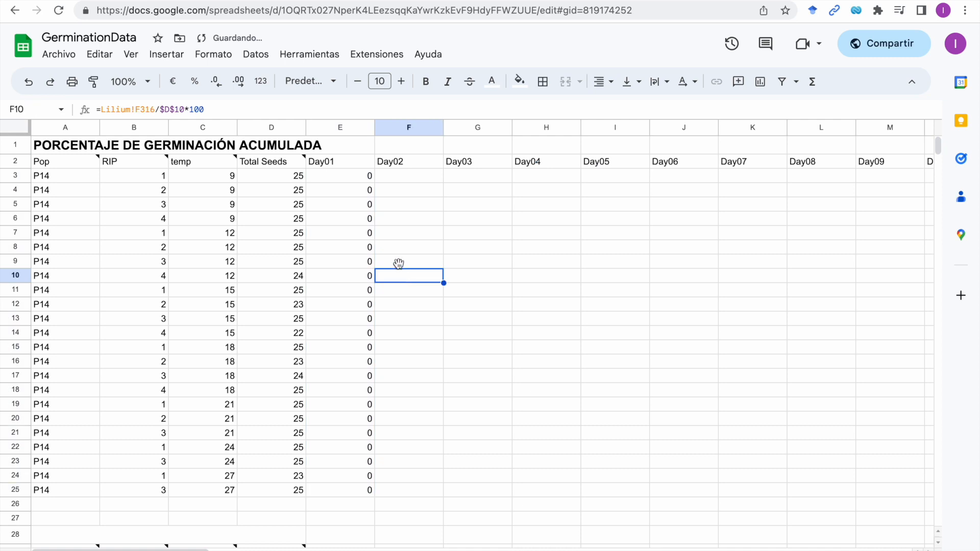
Step: Extend the Day01 cumulative percentage formulas in E3:E25 across the table through Day60 in column BL
left_click_drag(360, 180, 934, 498)
left_click_drag(805, 474, 804, 474)
left_click(837, 338)
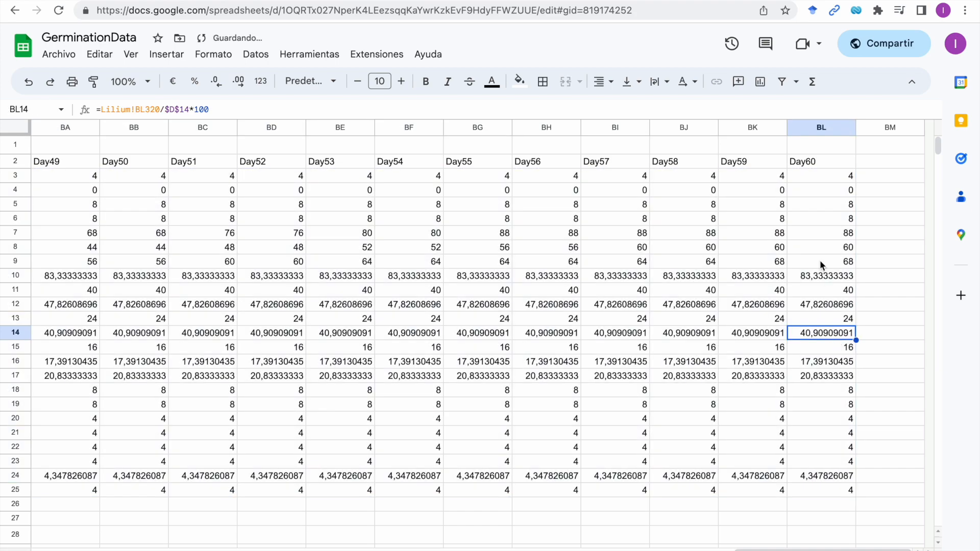
Step: Check the Day60 cumulative percentages in column BL and the formulas behind several of them
left_click(820, 250)
left_click(824, 275)
left_click(816, 191)
left_click(820, 317)
left_click(832, 422)
left_click(814, 160)
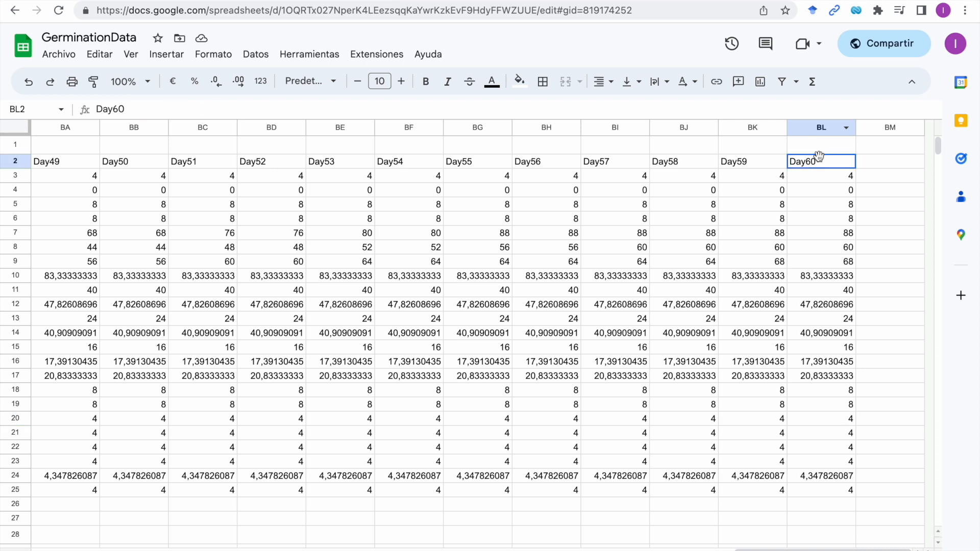
left_click(832, 279)
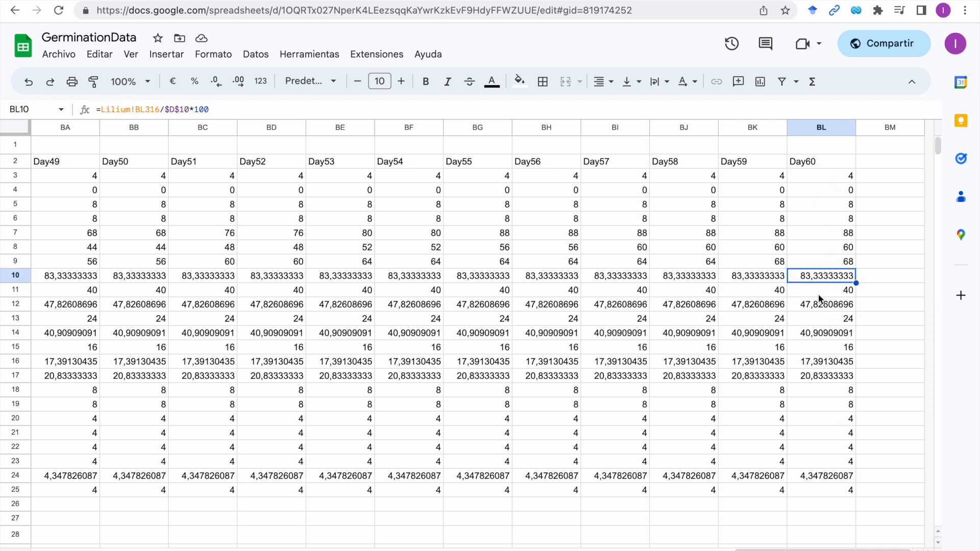
left_click(849, 193)
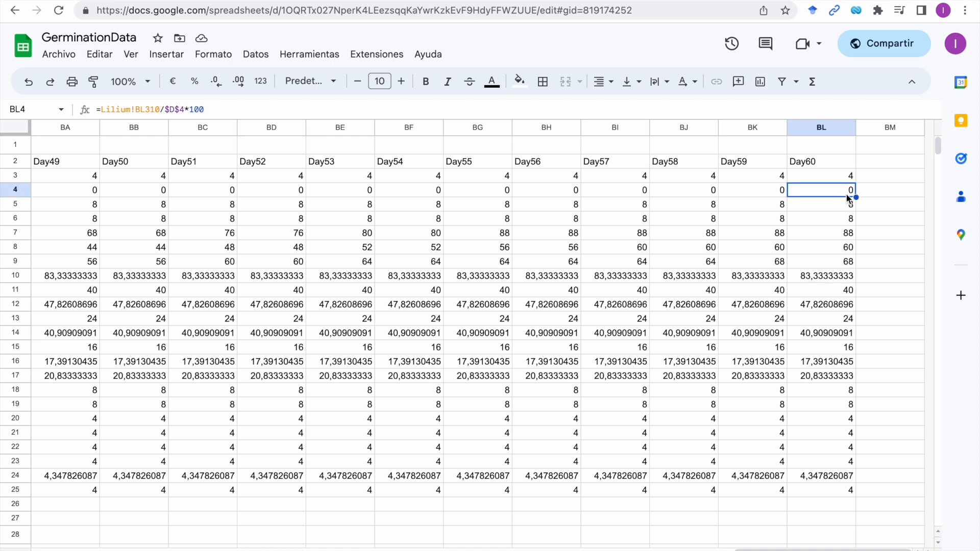
key("Down")
key("Down")
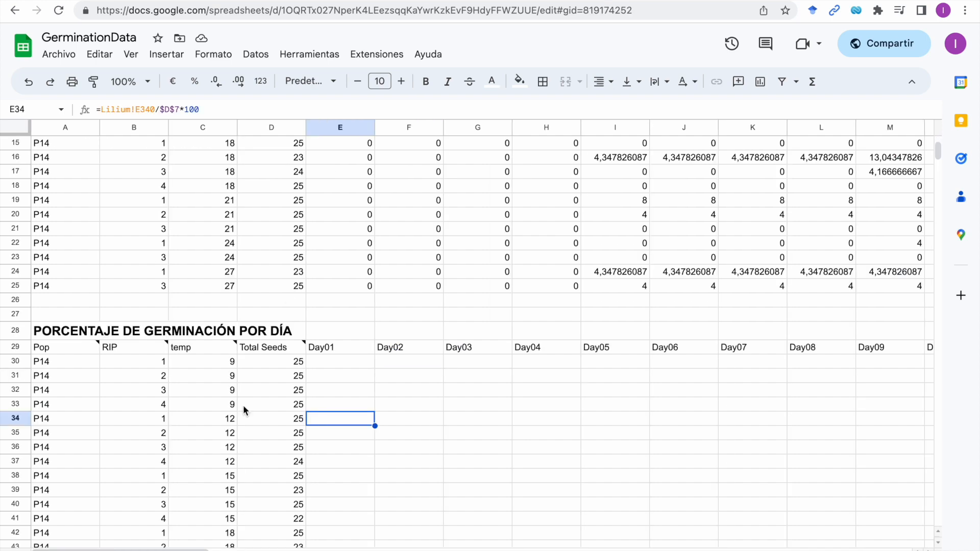
Step: Compare the layout of the daily germination percentage table starting at row 28 with the cumulative table above it
scroll(287, 299, "up", 3)
scroll(287, 295, "up", 3)
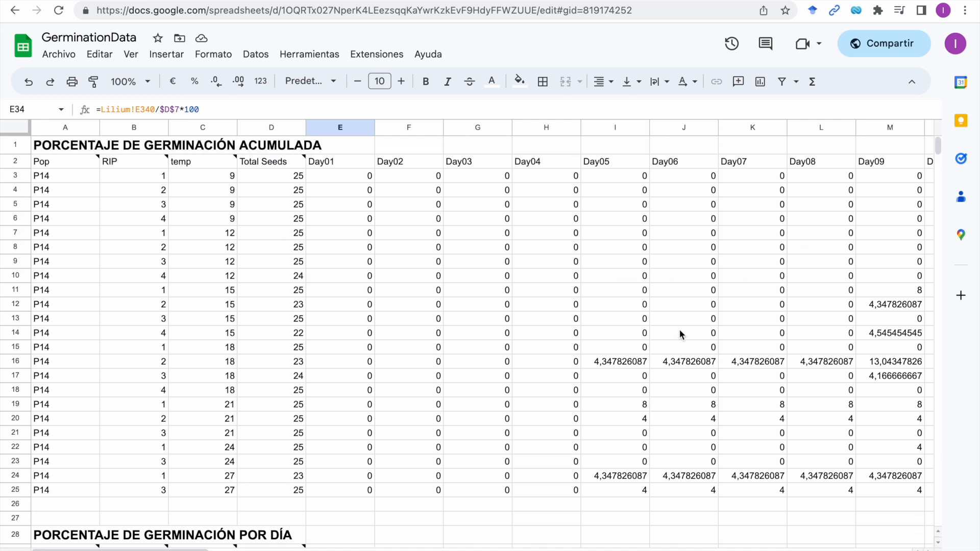
scroll(679, 334, "down", 7)
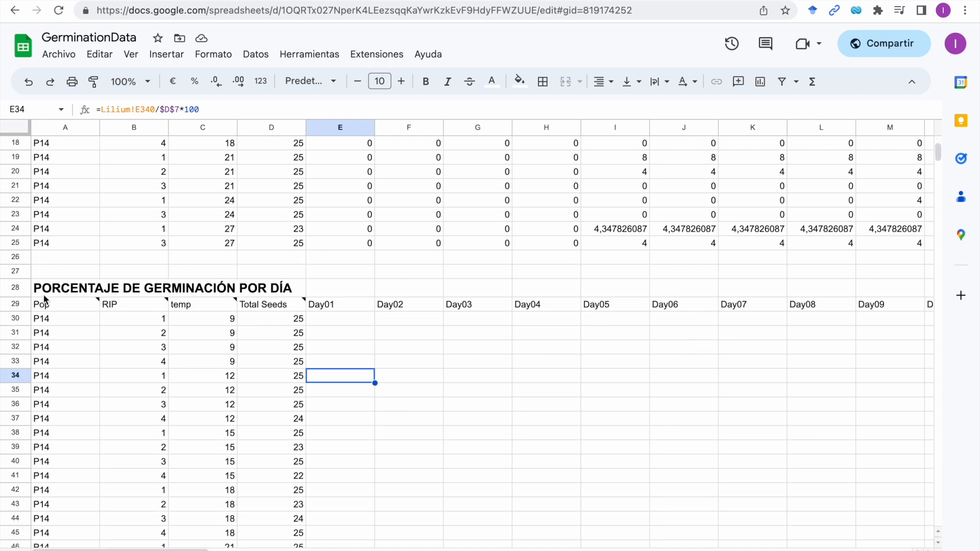
left_click(425, 382)
left_click(326, 320)
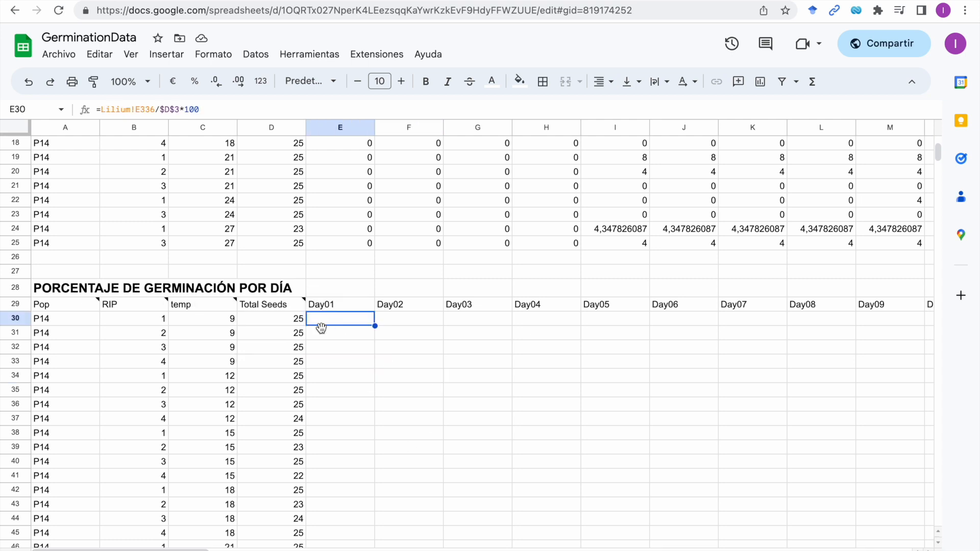
scroll(203, 375, "down", 1)
scroll(202, 373, "up", 7)
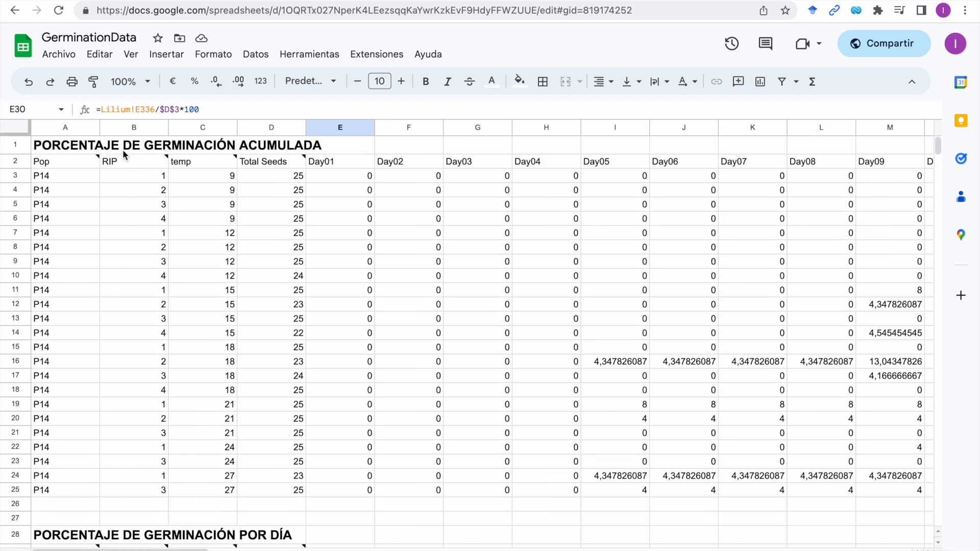
scroll(329, 306, "down", 6)
scroll(336, 308, "down", 2)
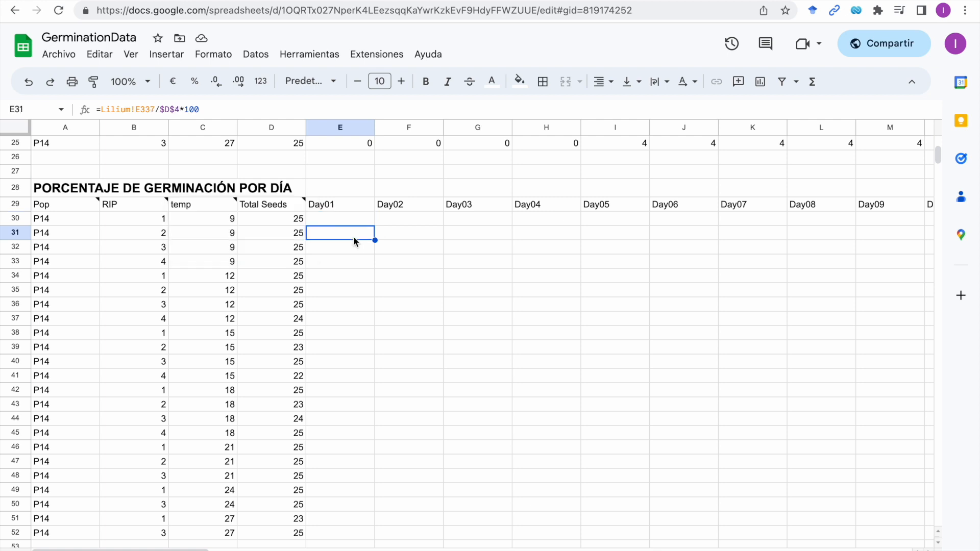
Step: Reset the text colour of the Day01 daily percentages in E30:E52
left_click_drag(346, 224, 366, 536)
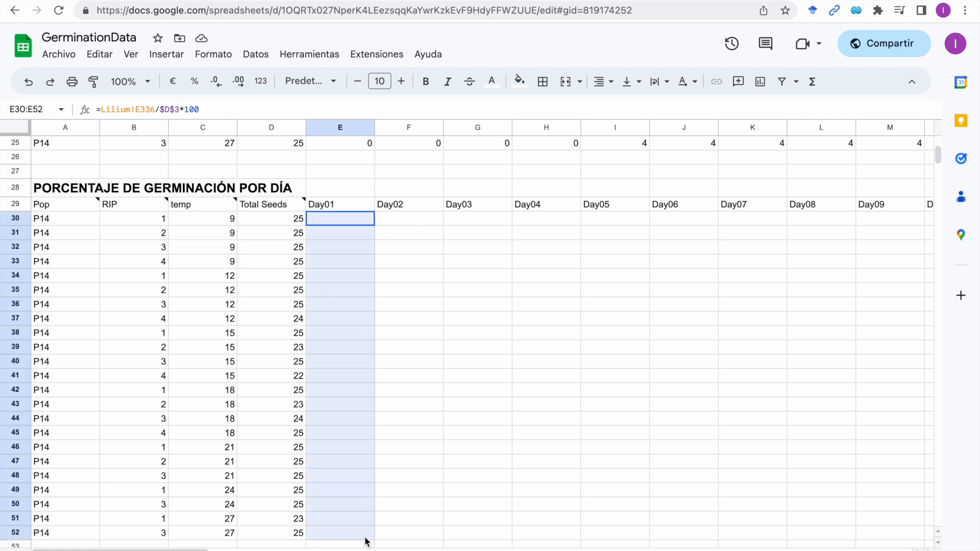
left_click(491, 81)
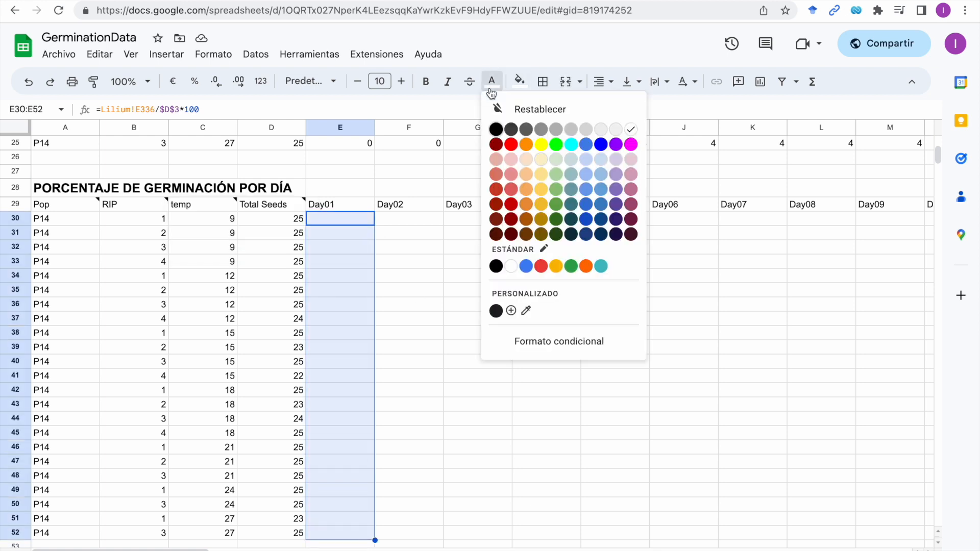
left_click(554, 109)
Step: Examine the Day02 difference formula in F30 and the cumulative Day01 and Day02 cells it refers to
left_click(407, 219)
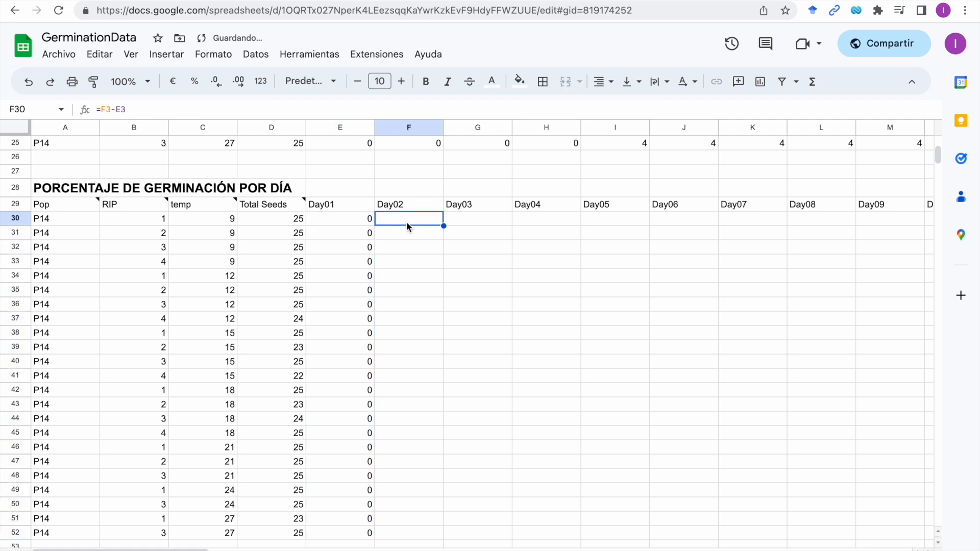
scroll(408, 224, "up", 7)
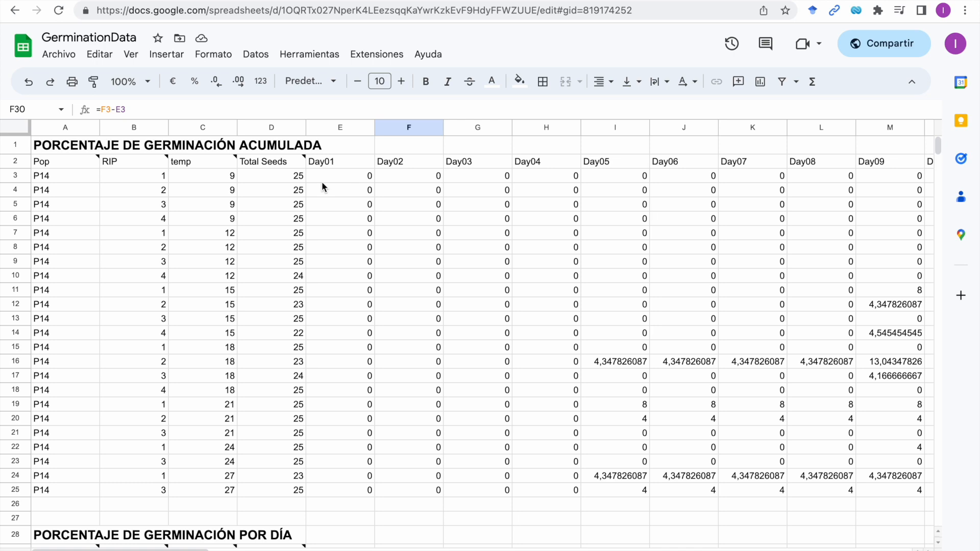
scroll(414, 287, "down", 6)
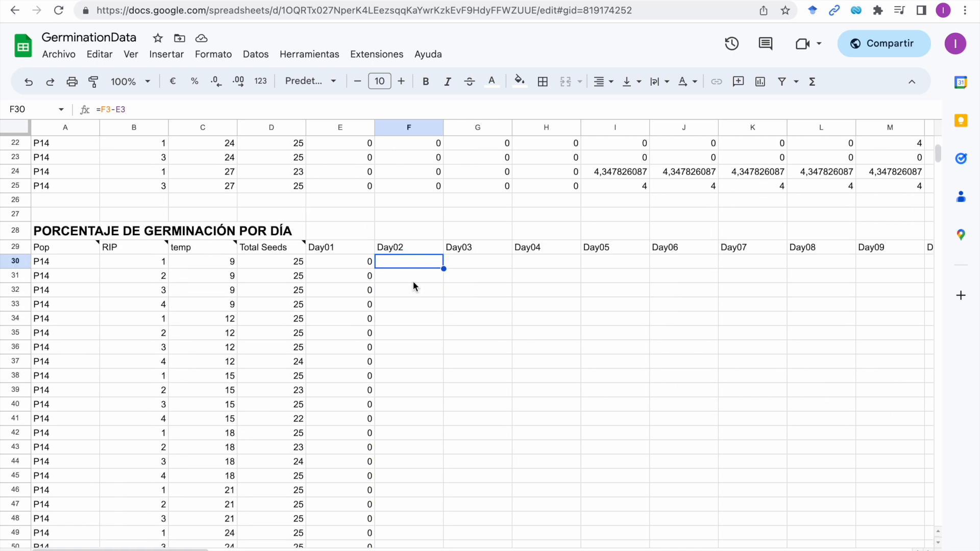
left_click(150, 114)
scroll(324, 208, "up", 6)
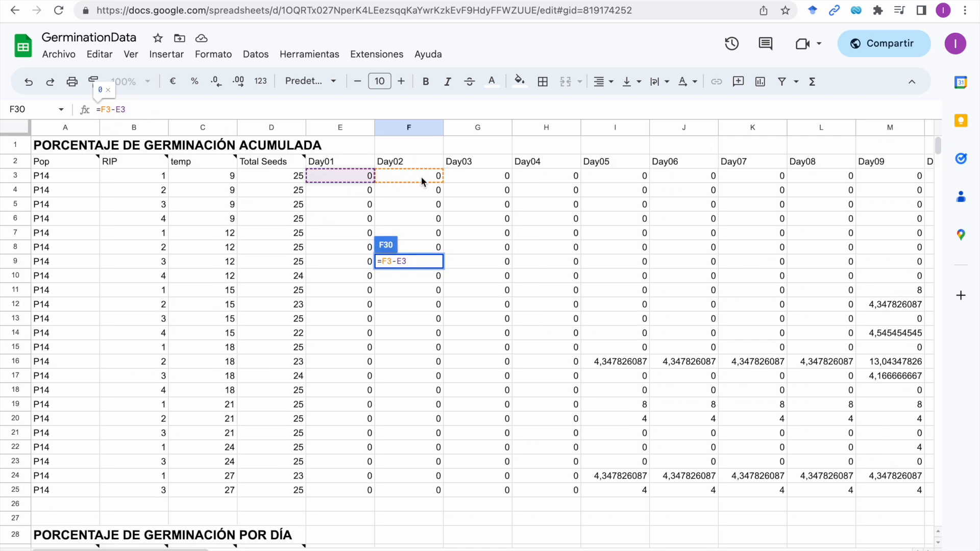
left_click(335, 175)
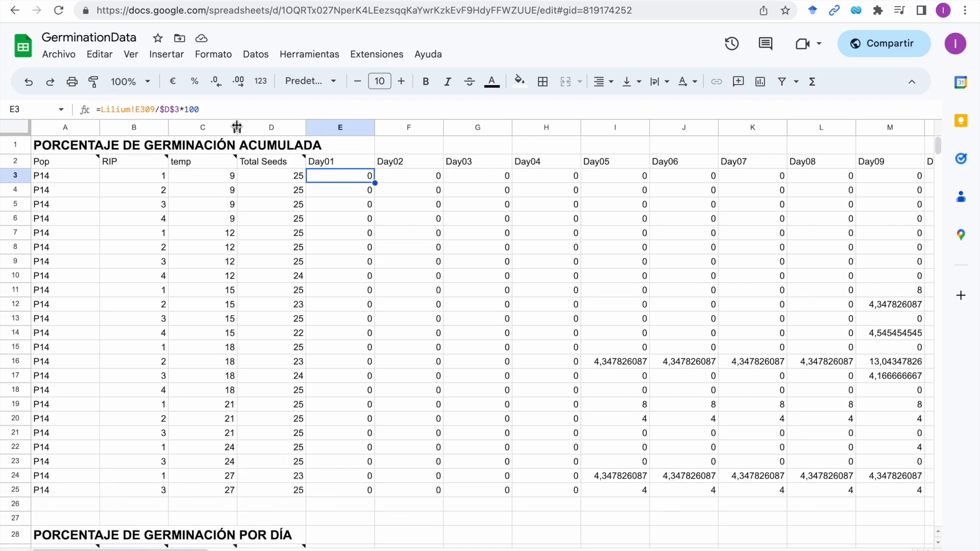
scroll(430, 404, "down", 5)
Step: Reset the text colour of the Day02 daily percentage in F30
left_click(404, 377)
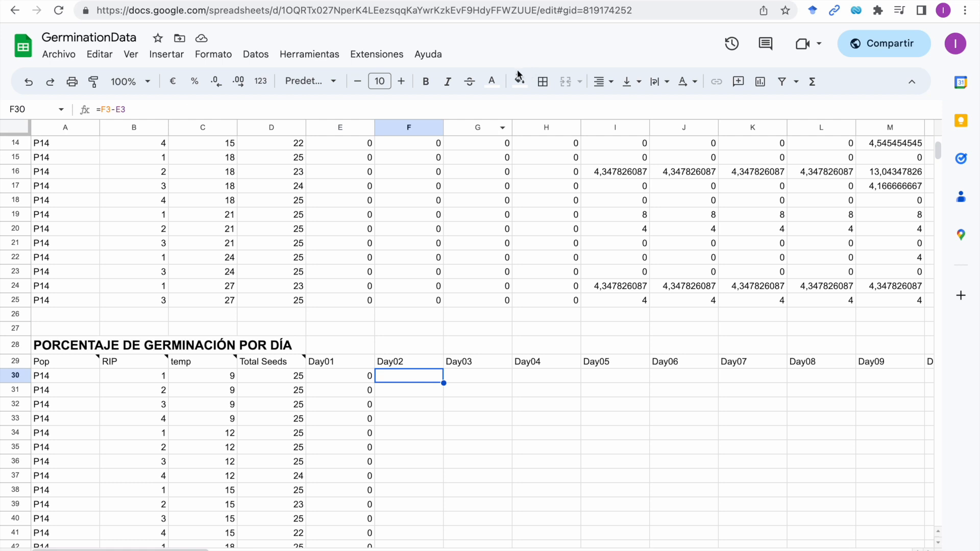
left_click(493, 83)
left_click(513, 105)
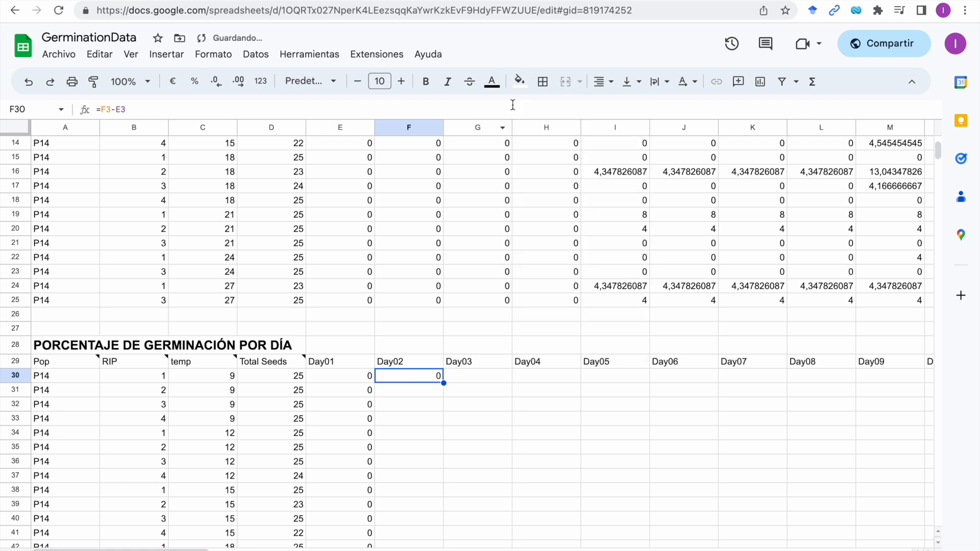
triple_click(182, 105)
left_click(440, 424)
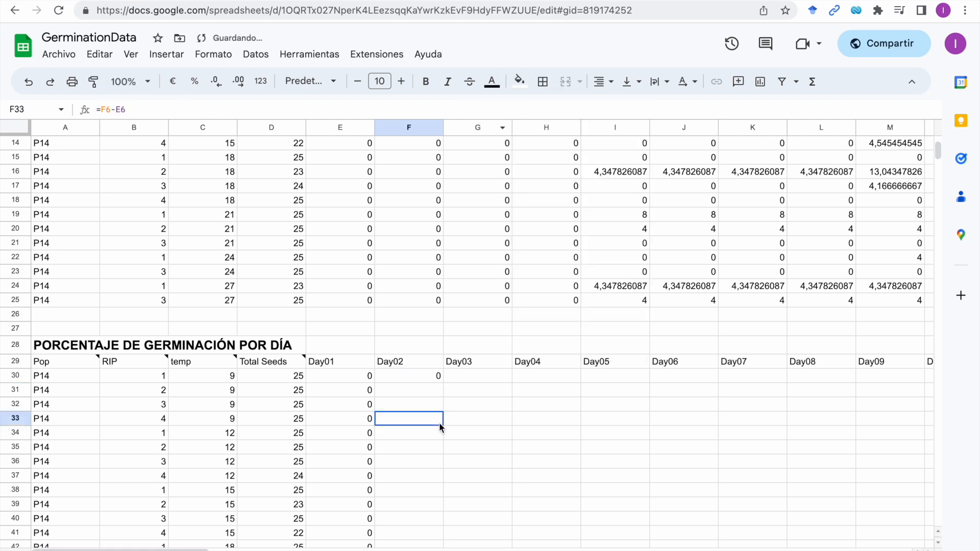
Step: Fill the Day02 difference formula from F30 down to F52 and check several of the copied formulas
left_click(431, 377)
left_click_drag(443, 383, 435, 478)
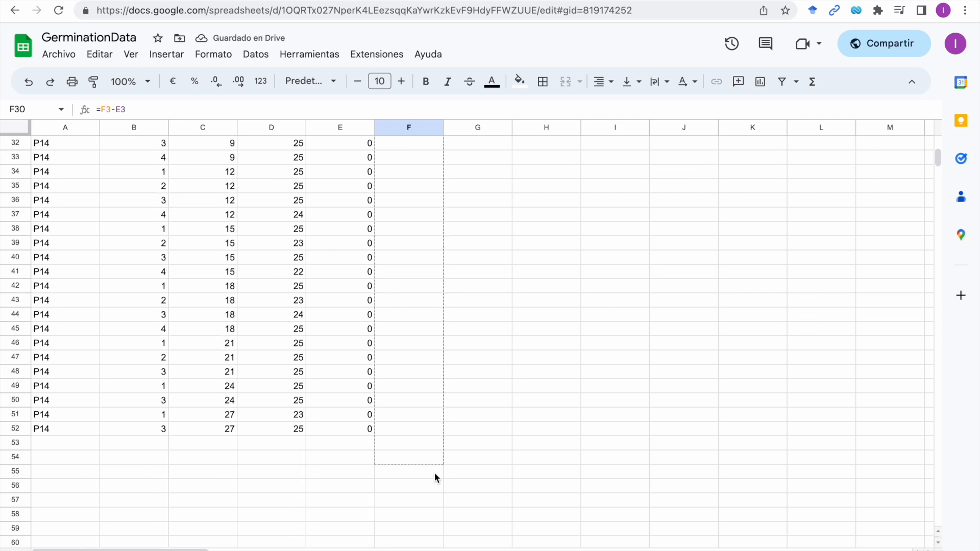
left_click_drag(433, 435, 433, 436)
scroll(424, 405, "up", 3)
left_click(420, 350)
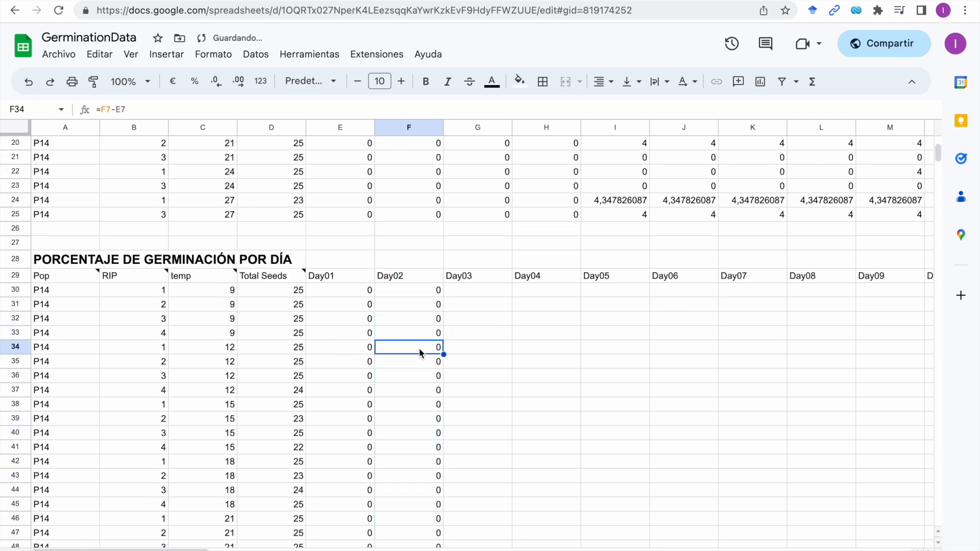
left_click(422, 319)
left_click(423, 375)
left_click(421, 424)
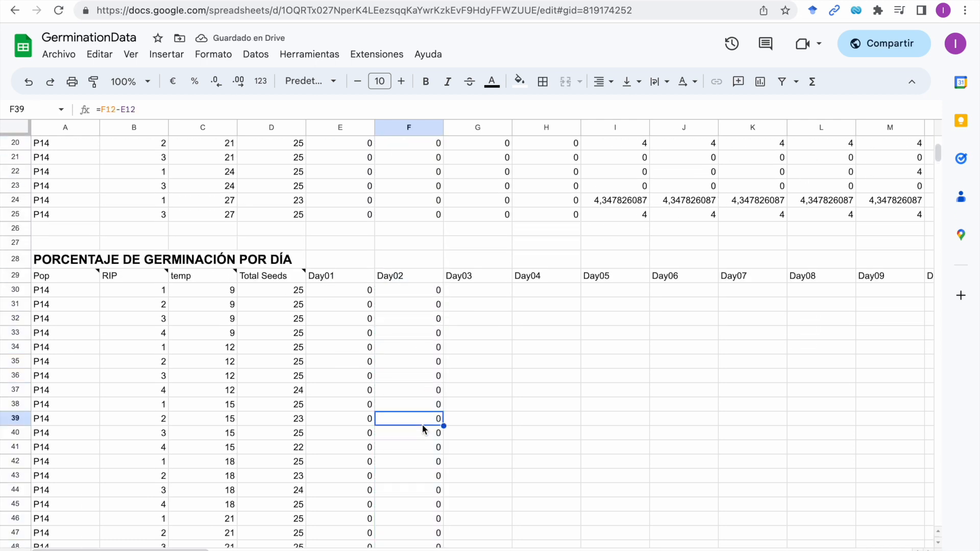
Step: Extend the Day02 formulas in F30:F52 across through Day60 in column BL and review the daily percentages
scroll(417, 459, "down", 3)
scroll(418, 458, "right", 1)
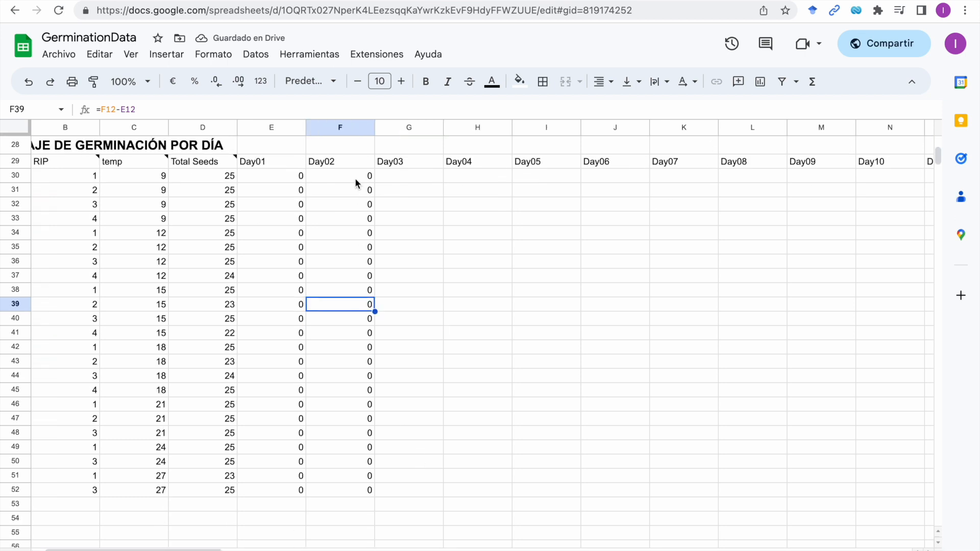
left_click_drag(355, 176, 347, 490)
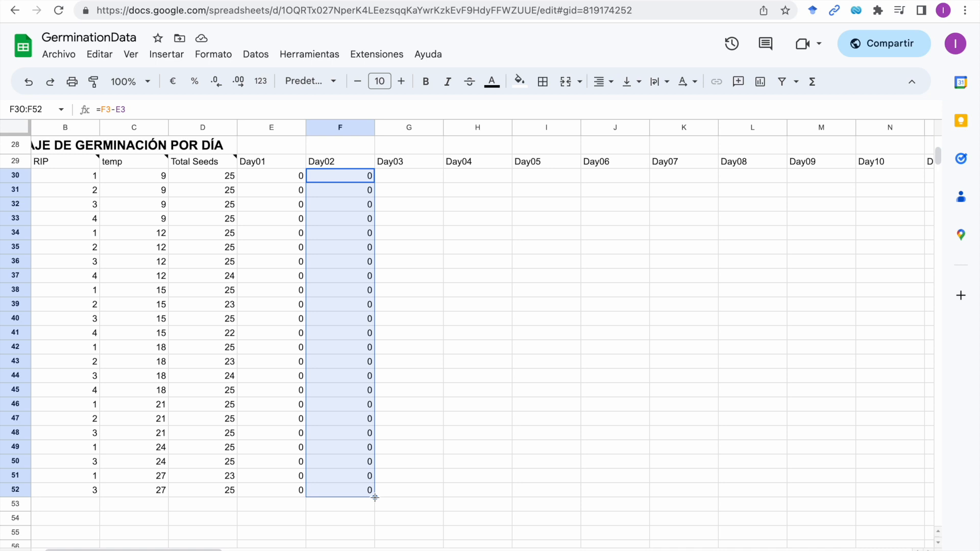
left_click_drag(375, 497, 806, 487)
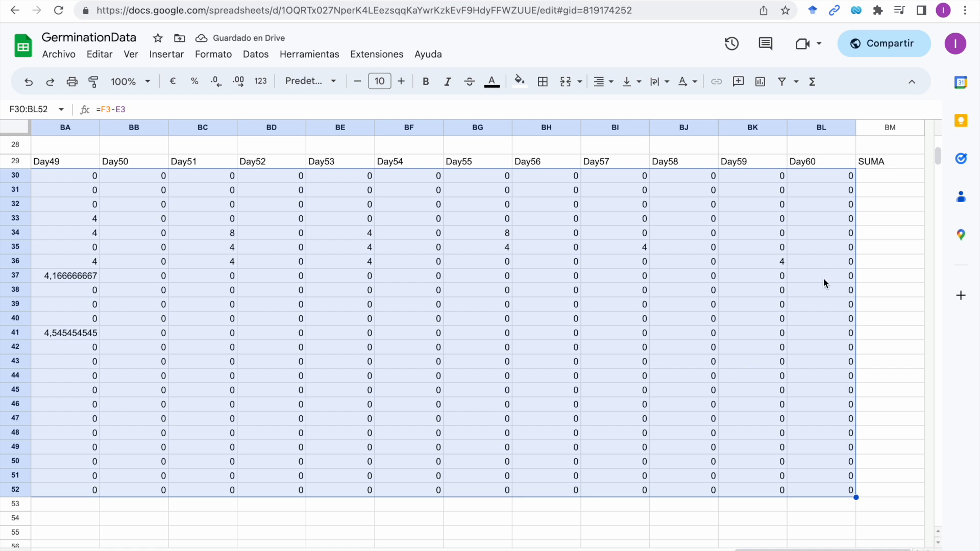
scroll(592, 363, "left", 15)
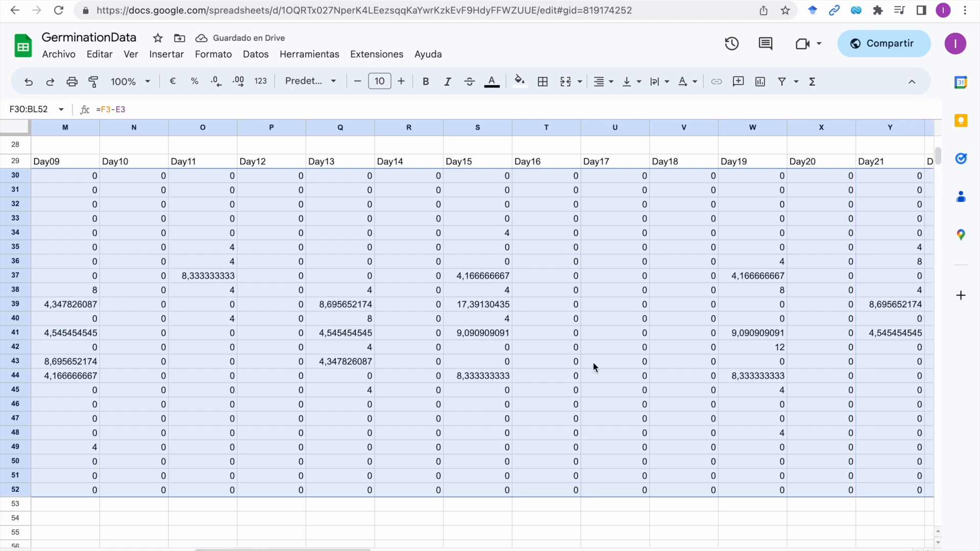
scroll(592, 361, "right", 15)
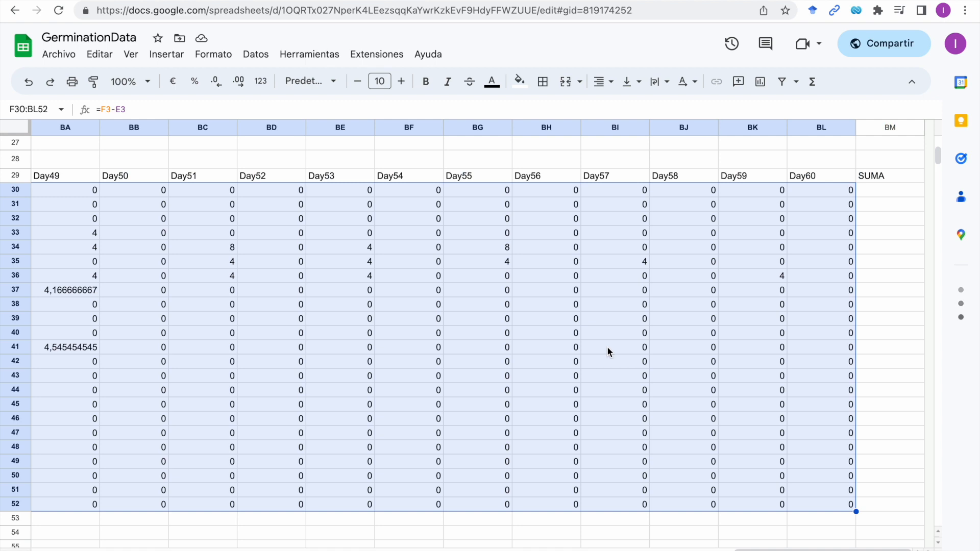
Step: Enter a SUM formula in the SUMA cell BM30 that adds the daily percentages in E30:BL30
left_click(888, 186)
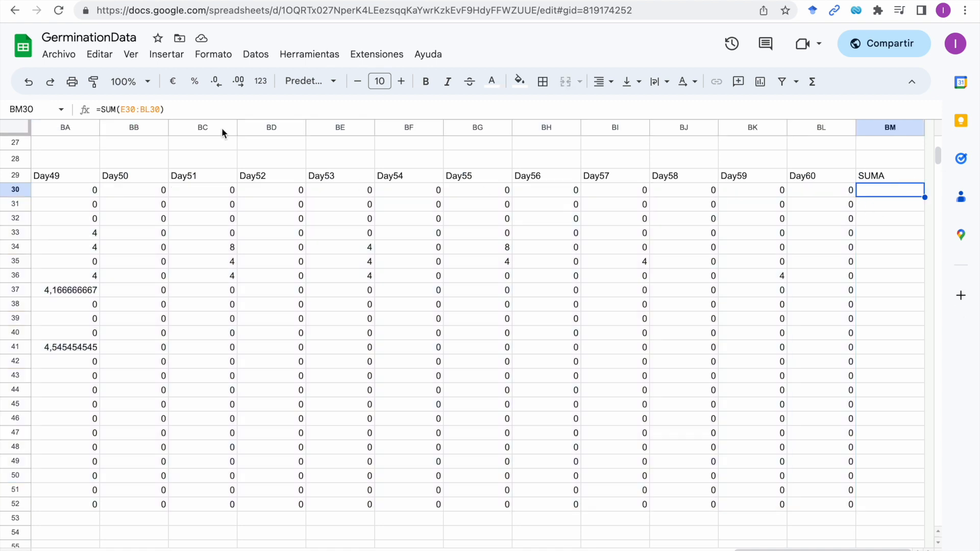
left_click(172, 107)
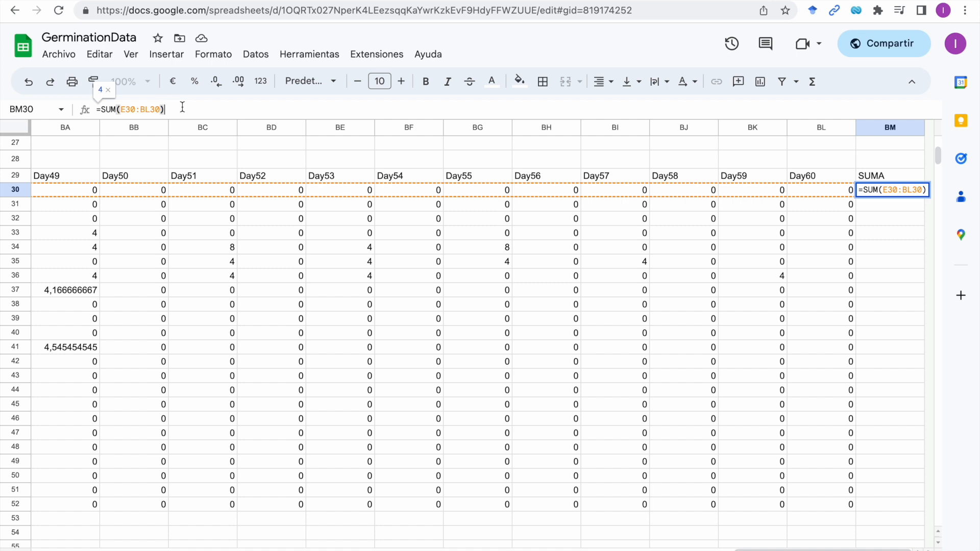
left_click_drag(182, 106, 91, 106)
type("=sum")
key("Tab")
scroll(118, 244, "left", 10)
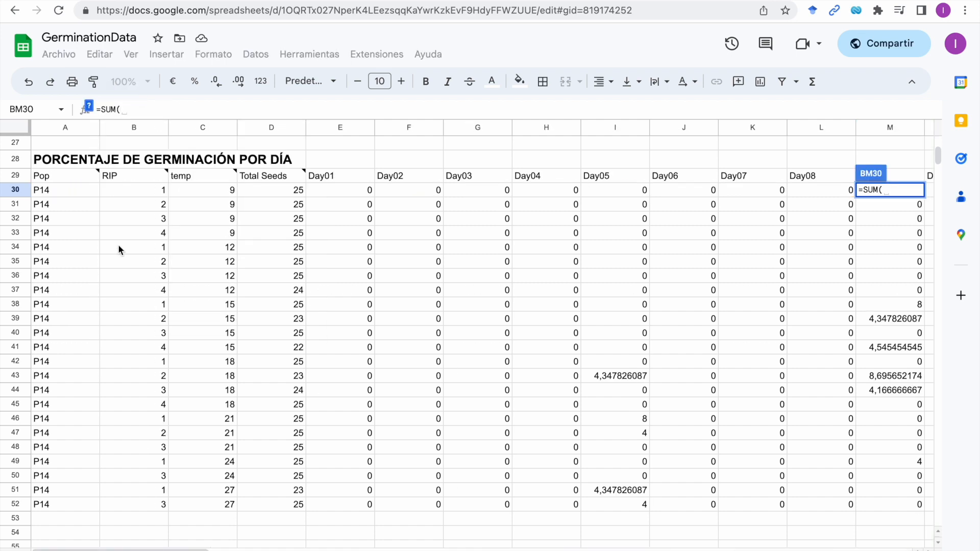
left_click_drag(341, 193, 817, 192)
key("Return")
Step: Reset the text colour of the SUMA cell BM30
left_click(902, 189)
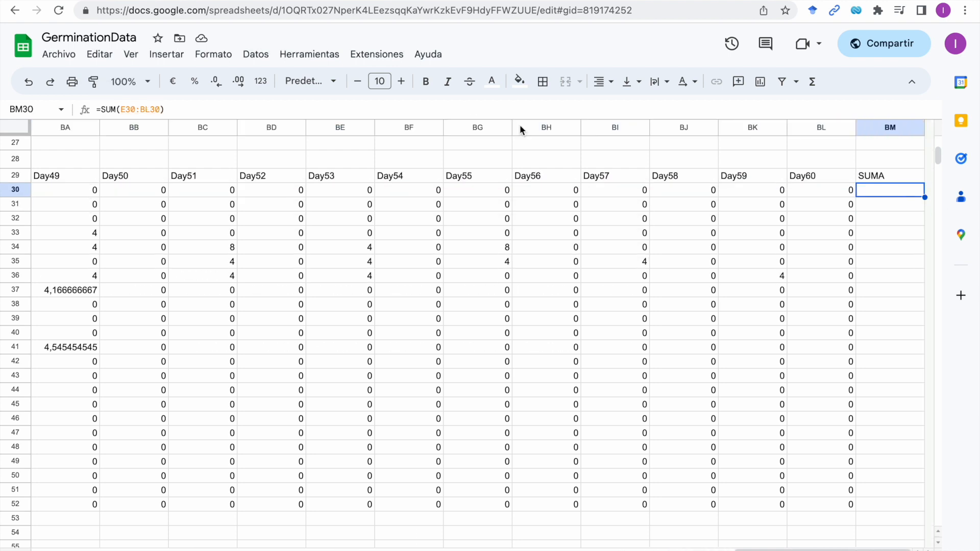
left_click(493, 84)
left_click(551, 108)
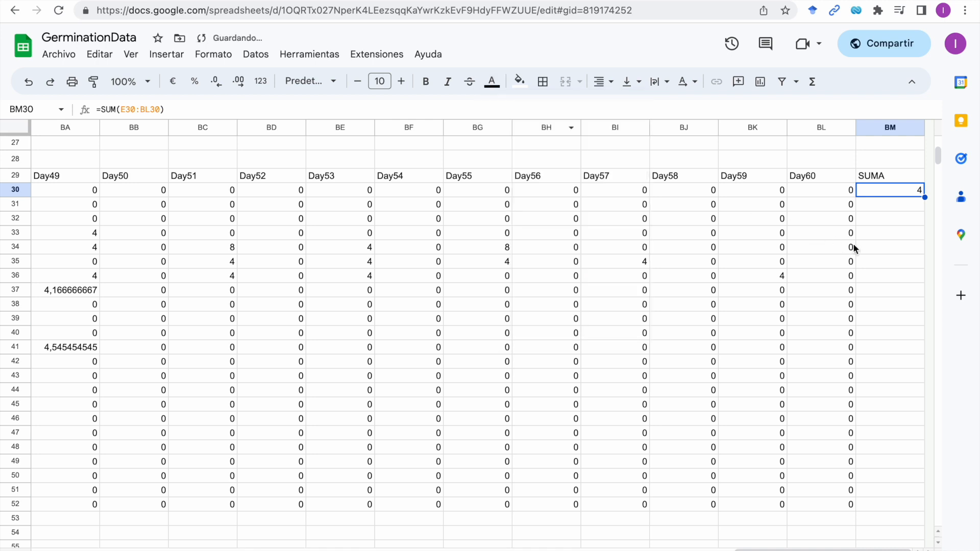
left_click(848, 245)
Step: Fill the SUMA formula from BM30 down to BM52 and compare the sums with the cumulative Day60 percentages
left_click(893, 196)
left_click_drag(916, 196, 911, 504)
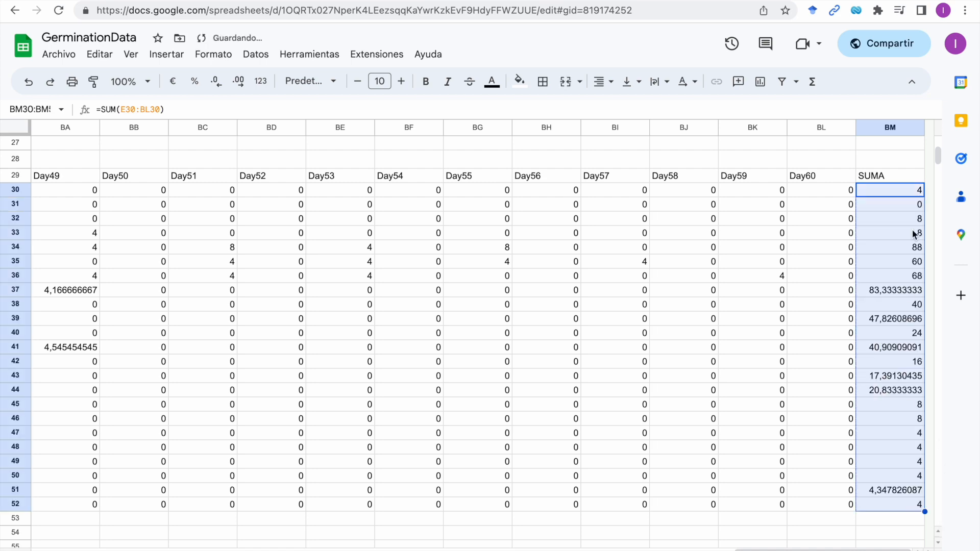
left_click(894, 204)
scroll(898, 216, "up", 6)
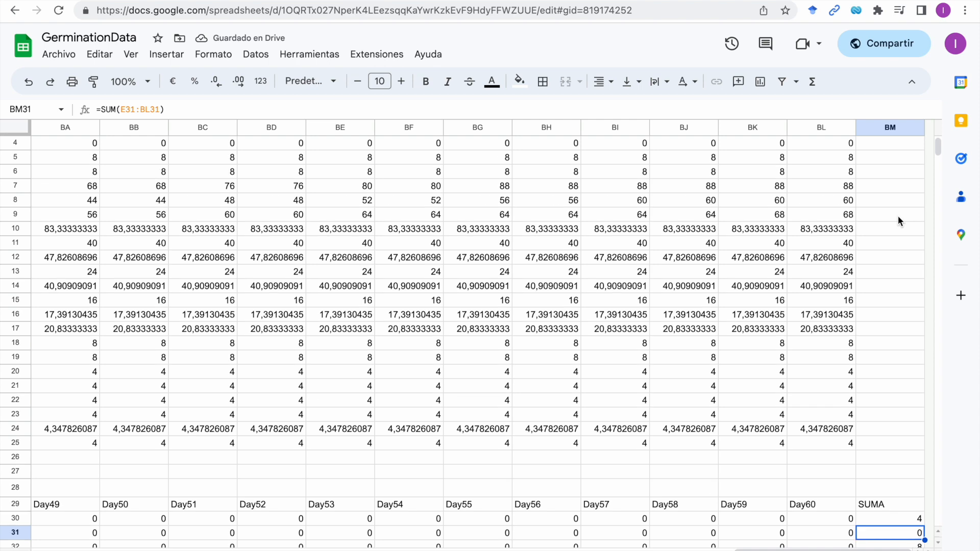
Step: Compare the cumulative Day60 percentages in BL3:BL25 with the daily totals in the SUMA column BM30:BM52
scroll(898, 216, "up", 2)
left_click_drag(811, 180, 840, 489)
scroll(889, 462, "down", 10)
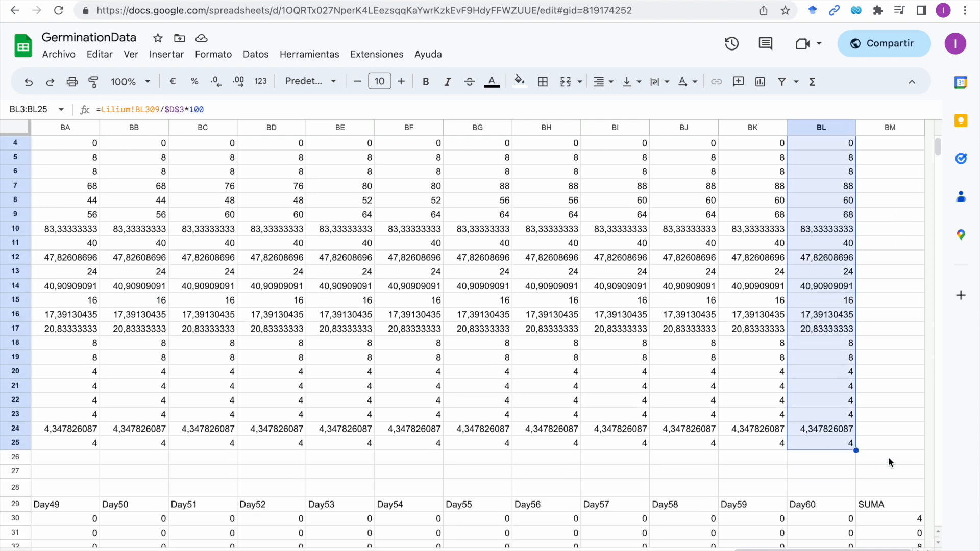
scroll(888, 463, "up", 3)
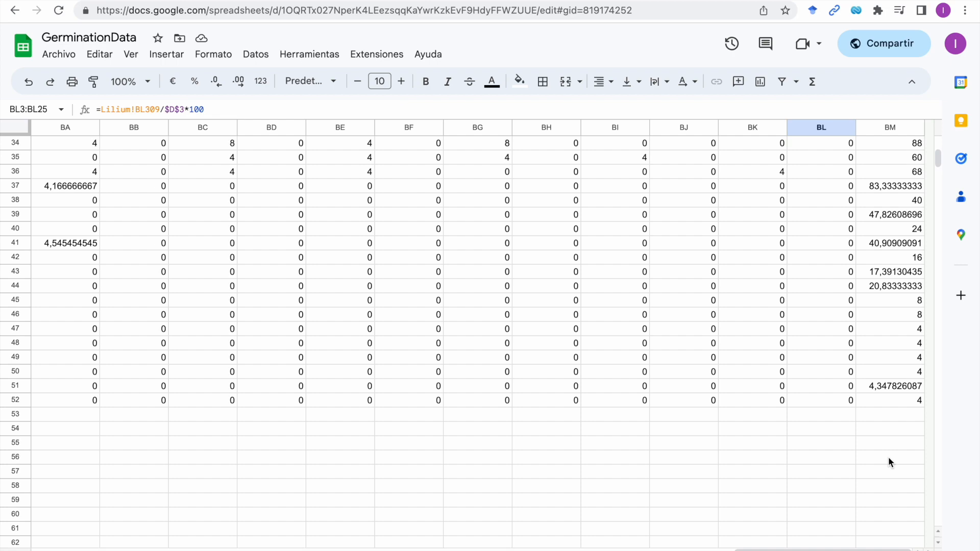
scroll(888, 457, "up", 9)
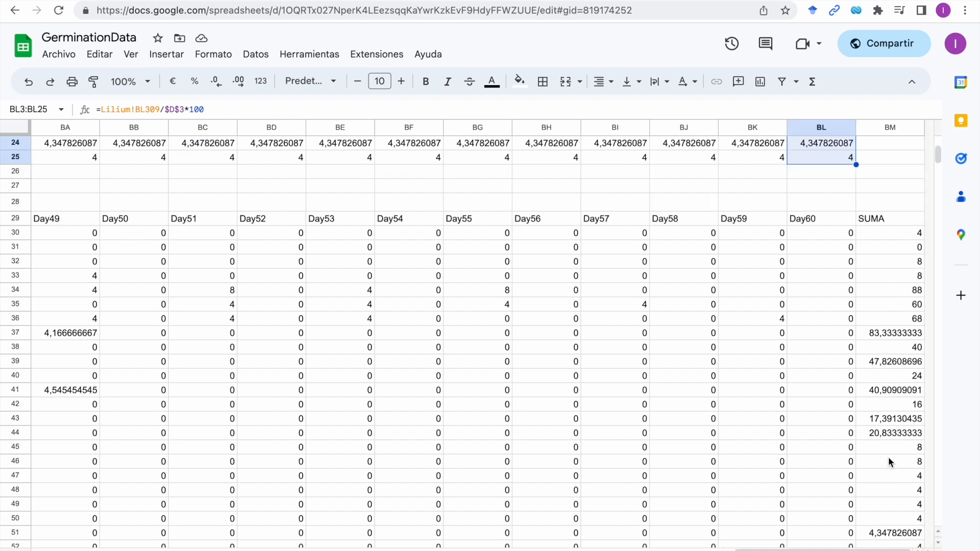
scroll(888, 458, "down", 9)
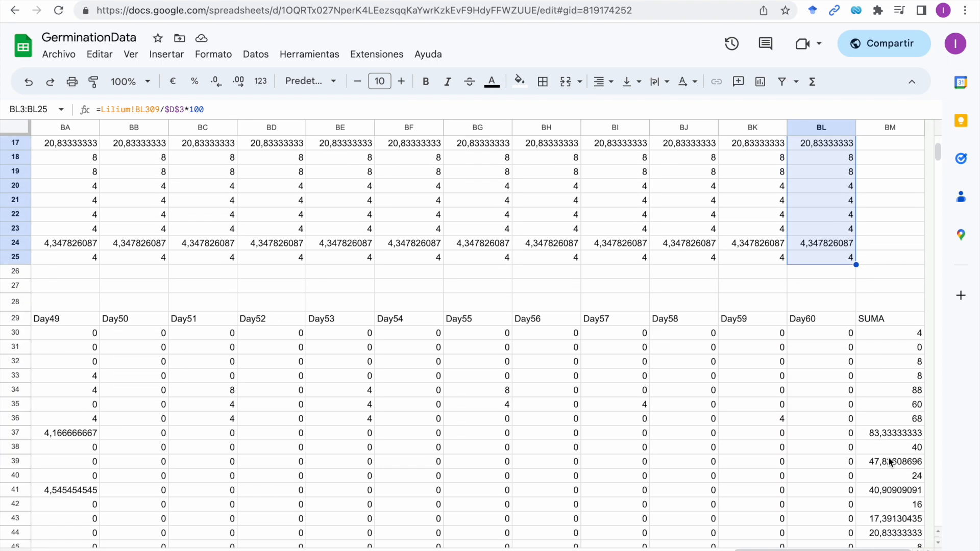
scroll(888, 458, "up", 1)
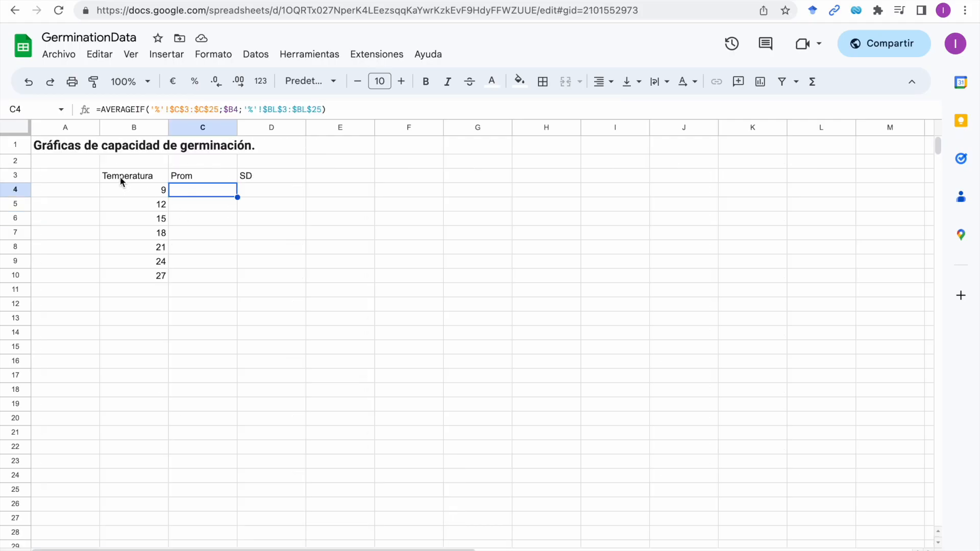
Step: Examine the temperature table on the CG sheet and its Prom formula in C4 against the temp and daily data on the % sheet
left_click(130, 175)
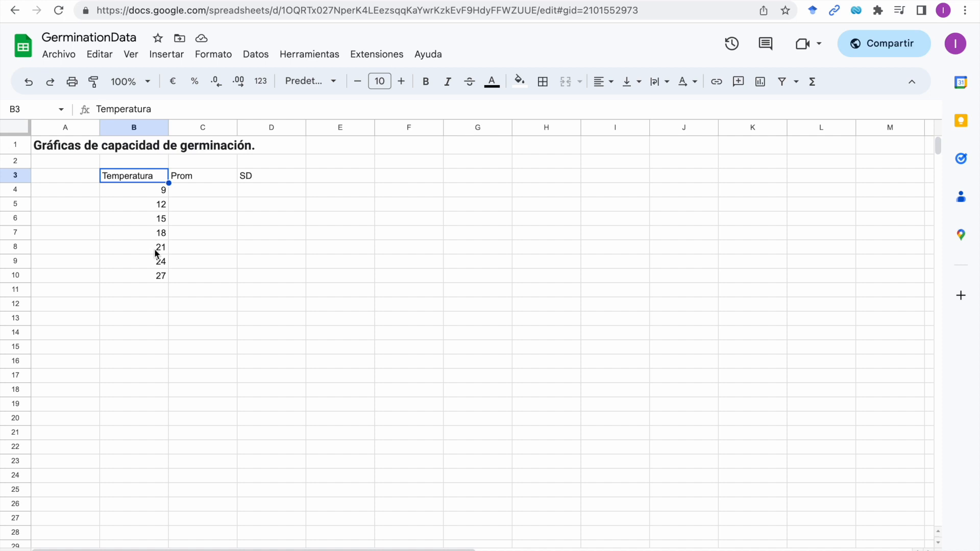
left_click(194, 189)
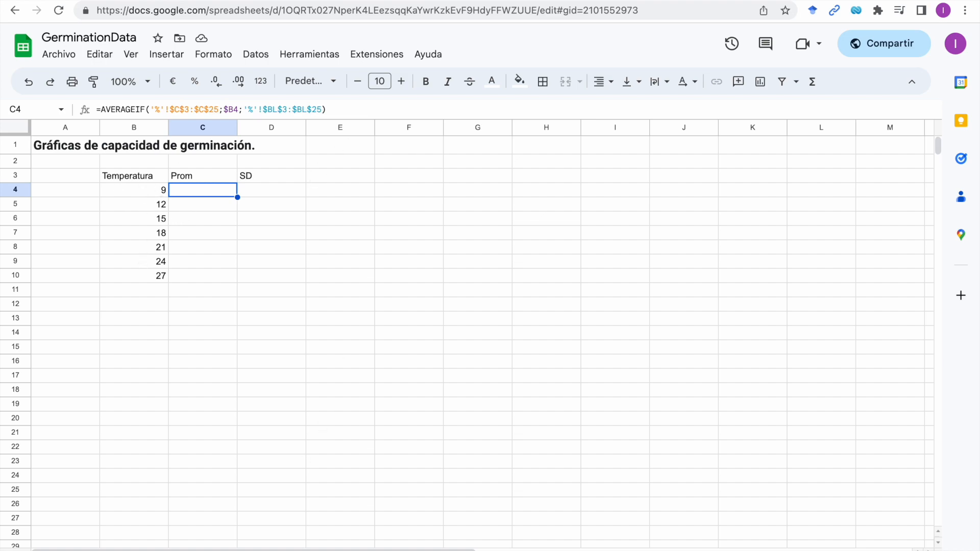
left_click(409, 550)
scroll(548, 328, "right", 15)
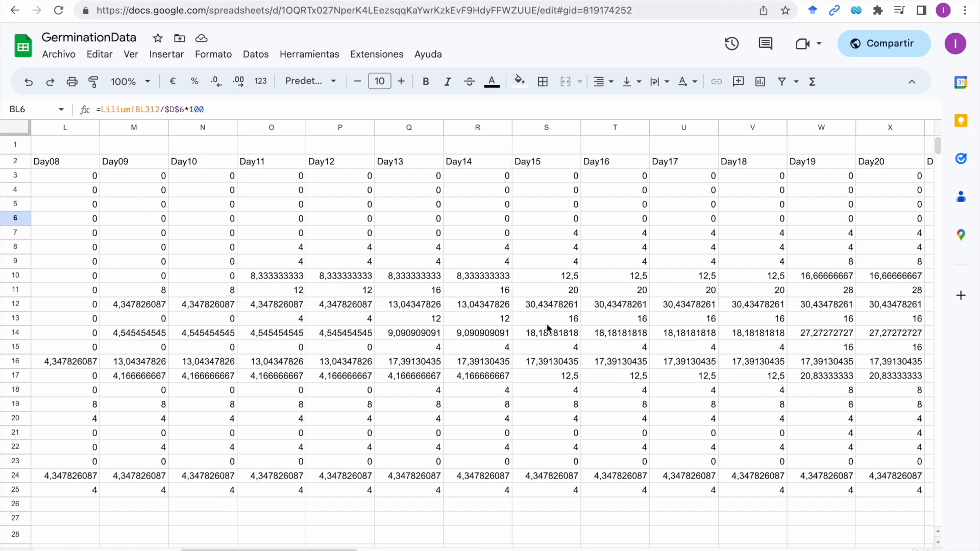
scroll(548, 329, "left", 15)
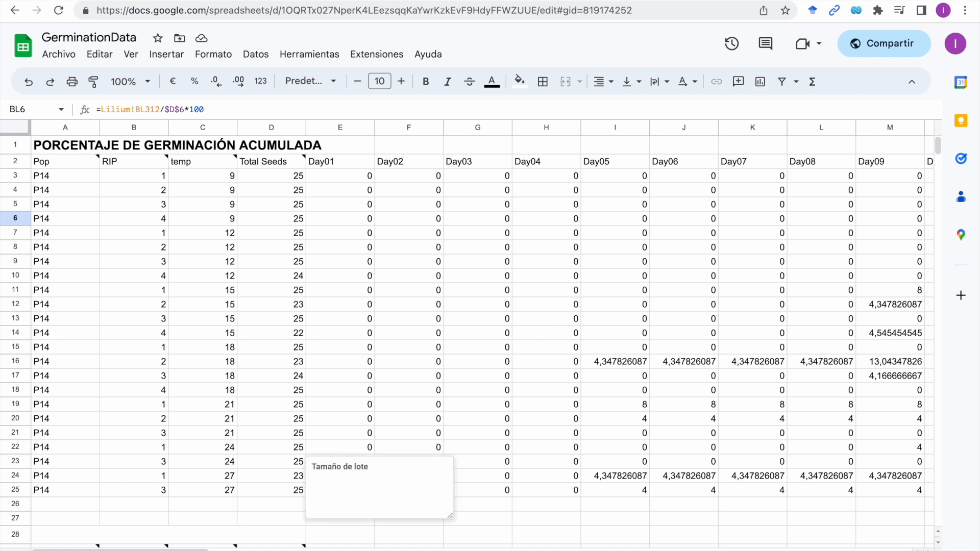
left_click(247, 550)
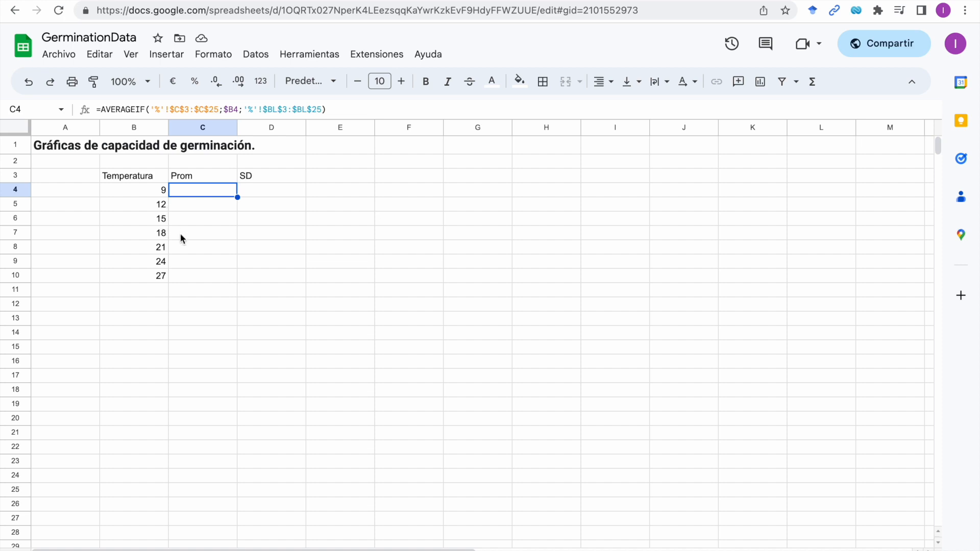
left_click(338, 113)
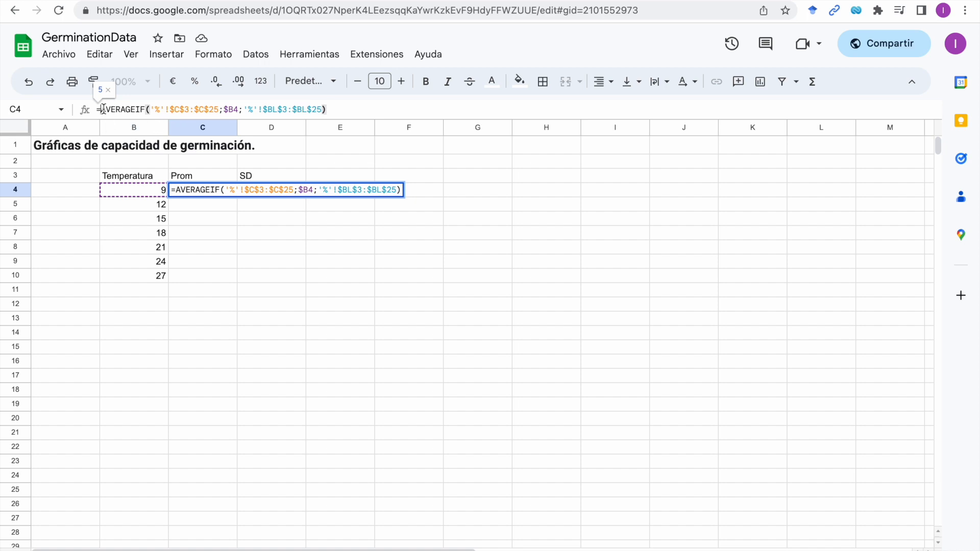
left_click_drag(101, 109, 146, 109)
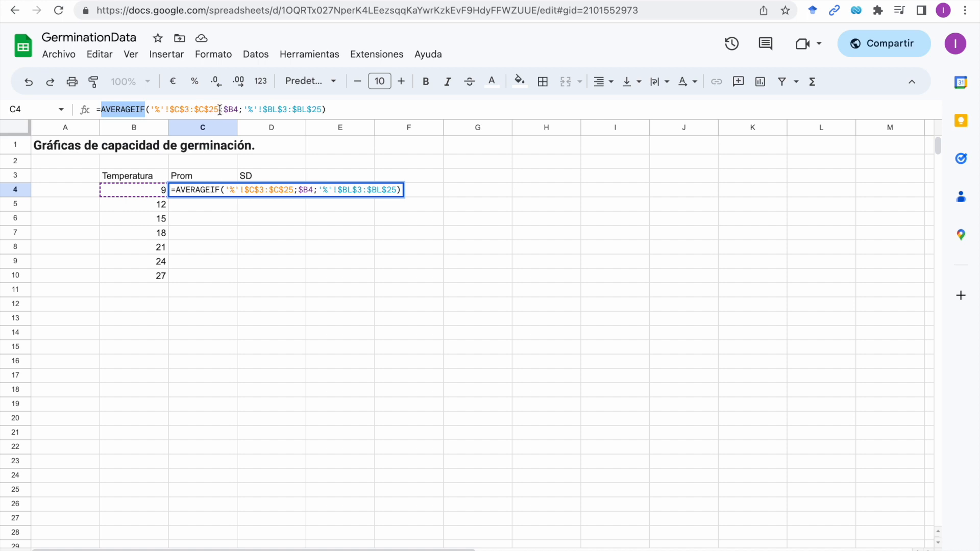
left_click_drag(219, 110, 155, 110)
left_click(227, 550)
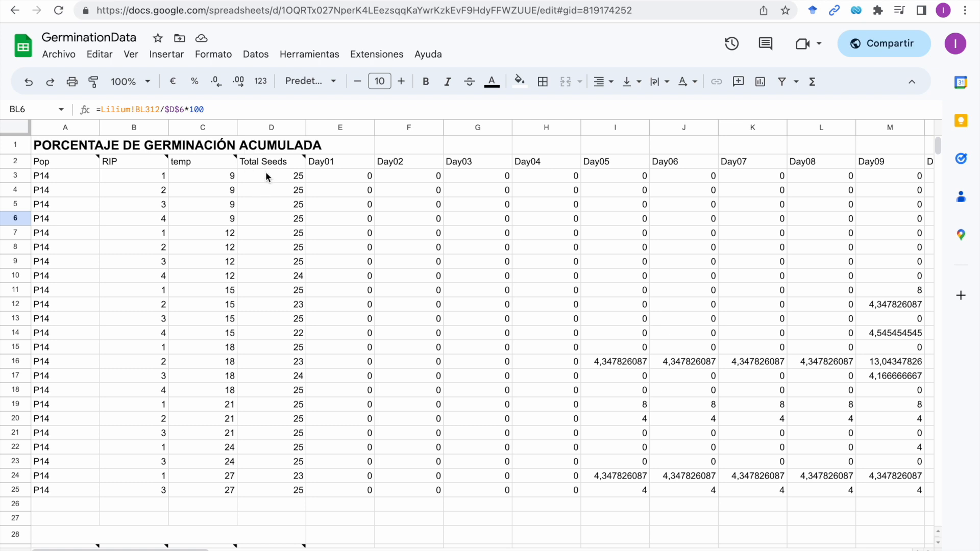
left_click(206, 127)
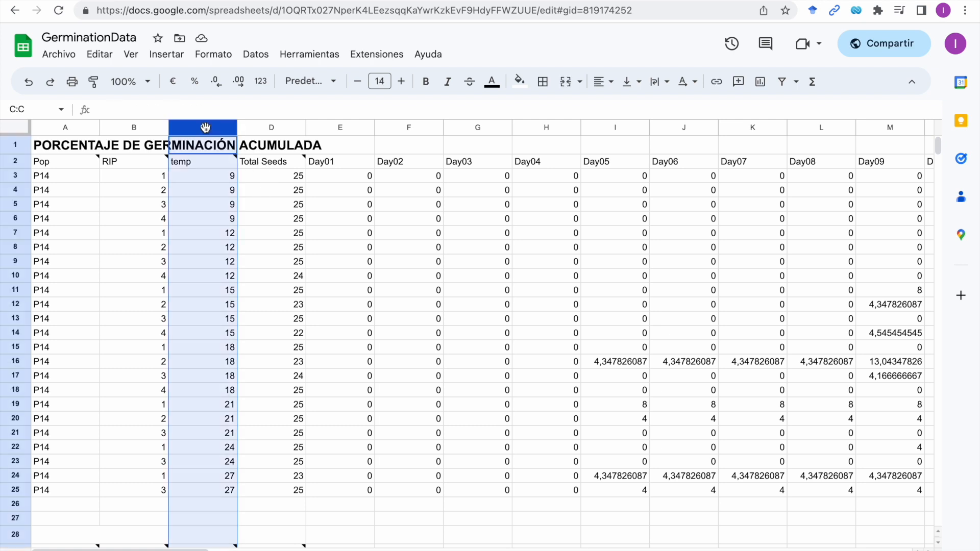
key("Return")
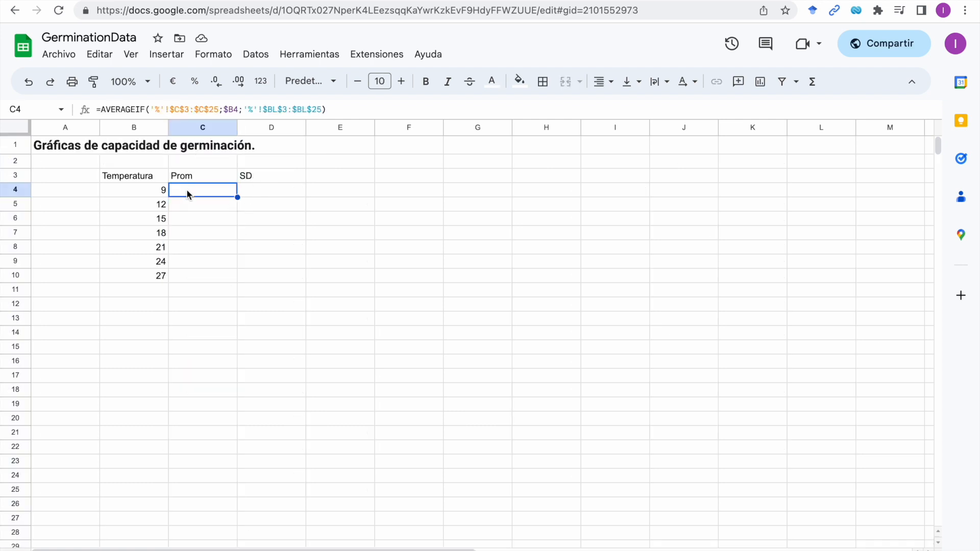
Step: Replace the Prom formula in C4 with a new AVERAGEIF that uses '%'!C3:C25 as its criteria range
left_click_drag(338, 110, 101, 117)
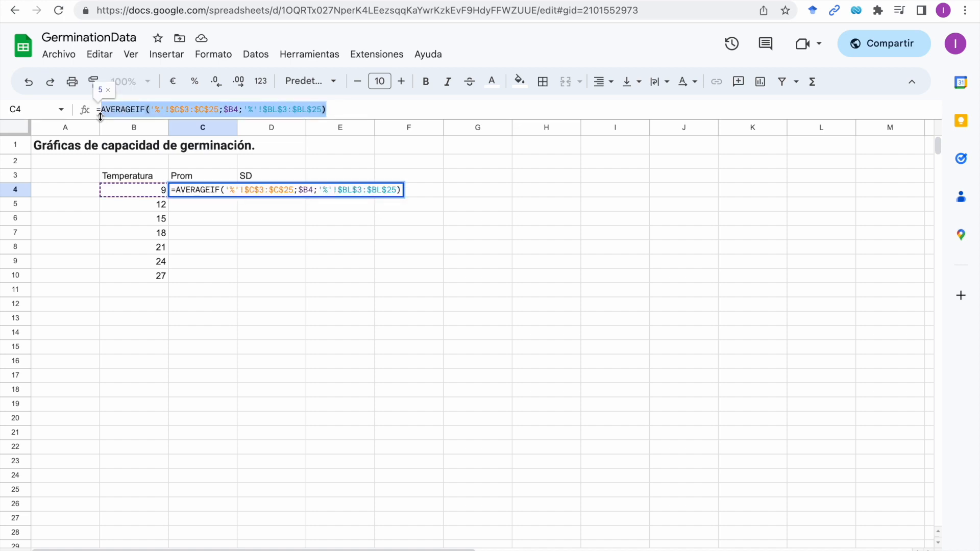
key("BackSpace")
type("ave")
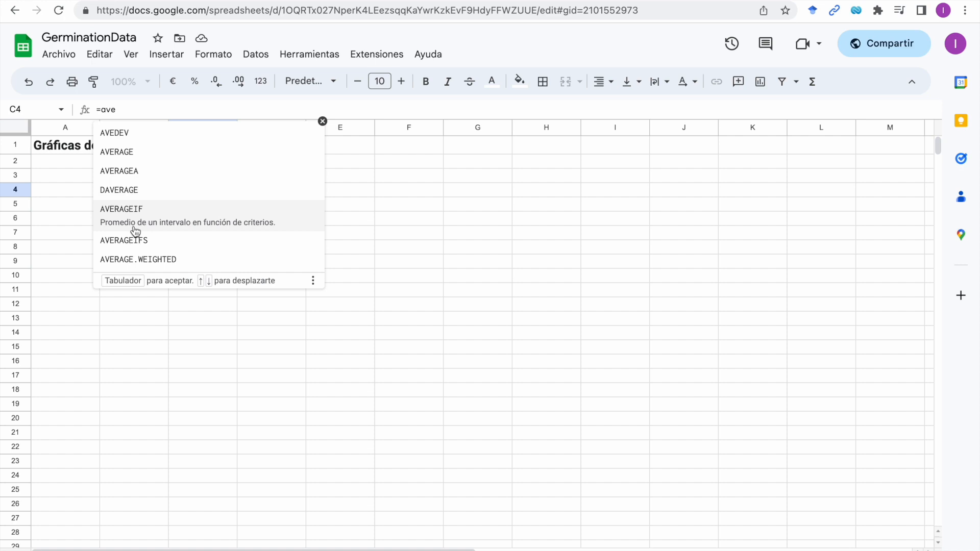
left_click(135, 231)
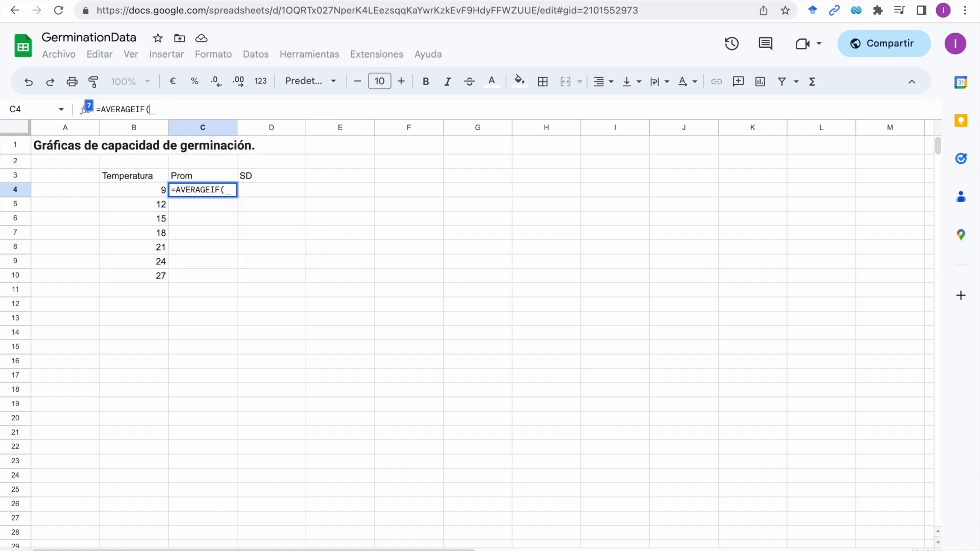
left_click(204, 550)
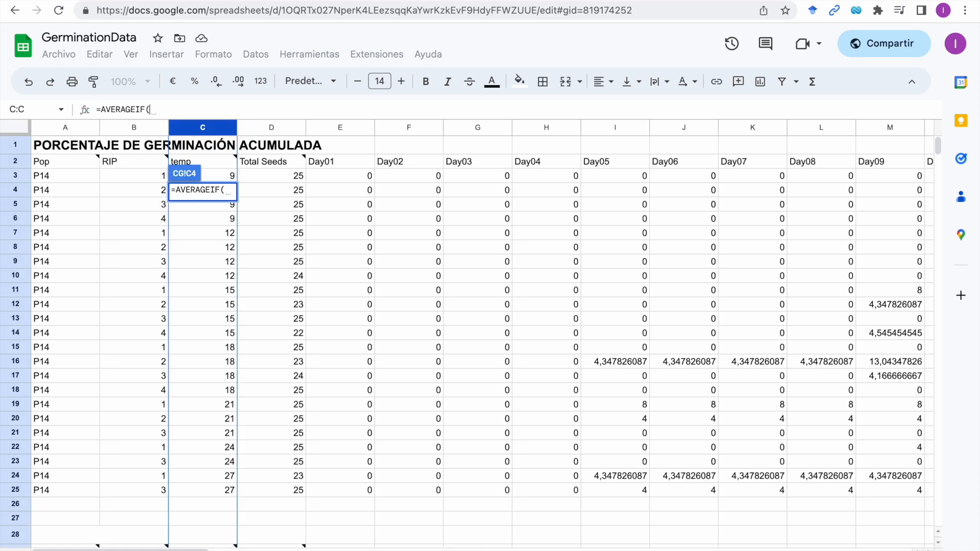
left_click(222, 173)
left_click_drag(222, 172, 217, 488)
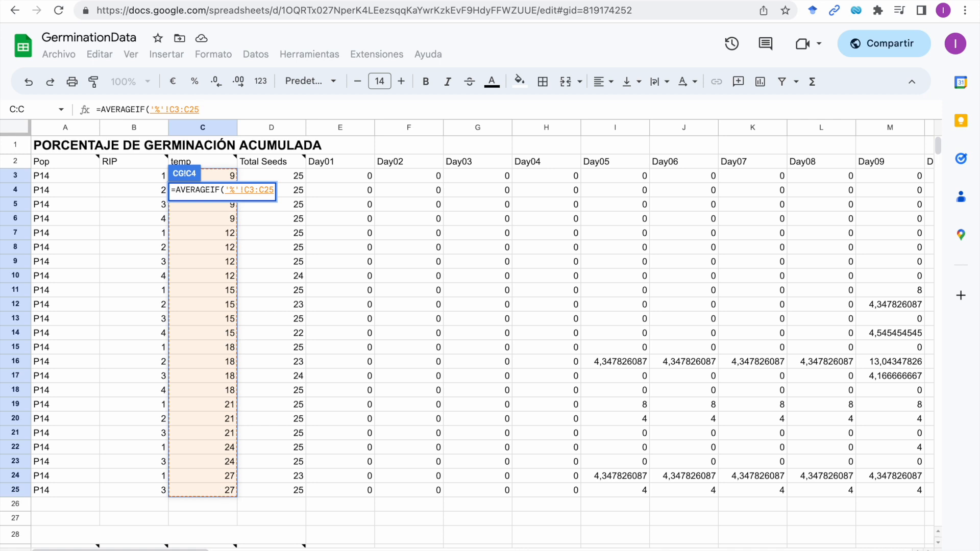
type(";")
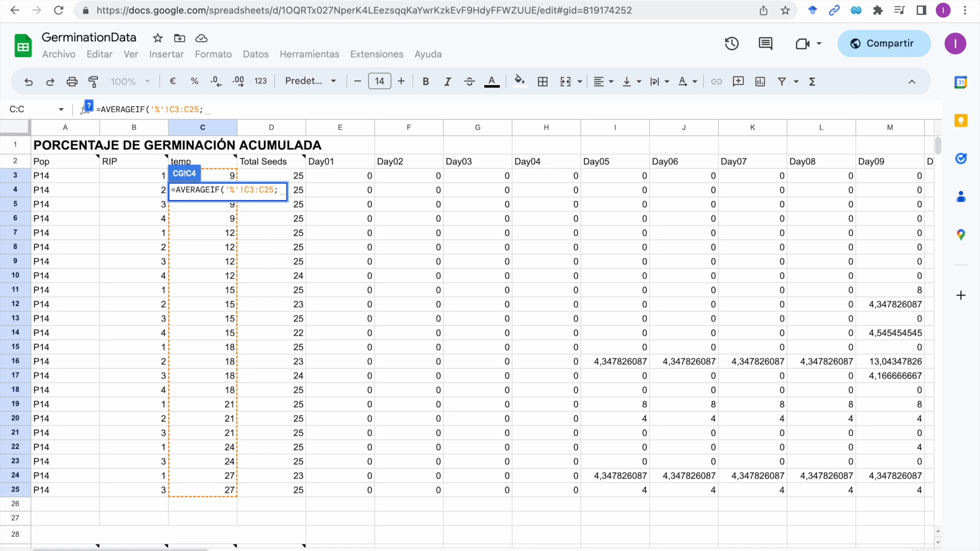
Step: Add the temperature in B4 on the CG sheet as the AVERAGEIF criterion, with its column locked as $B4
key("ctrl+shift+Page_Down")
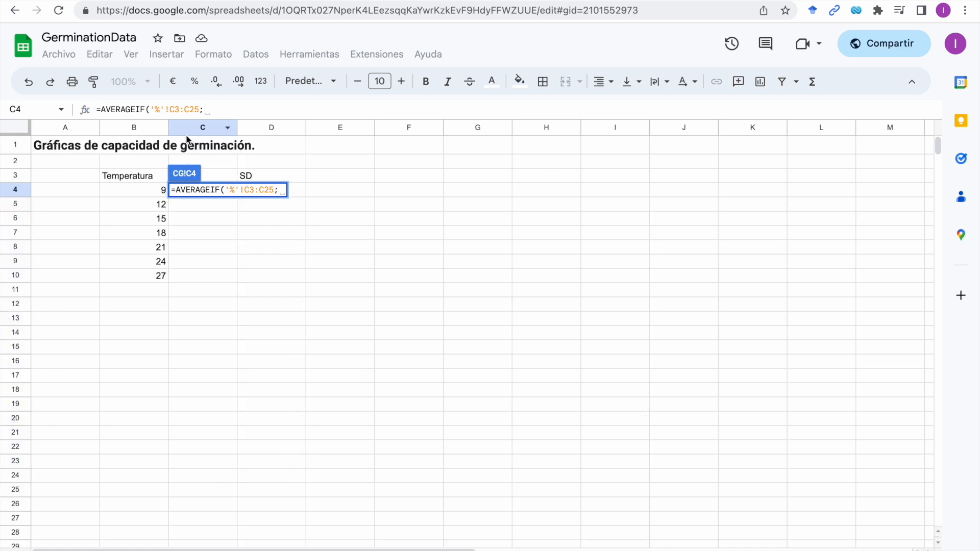
left_click(145, 189)
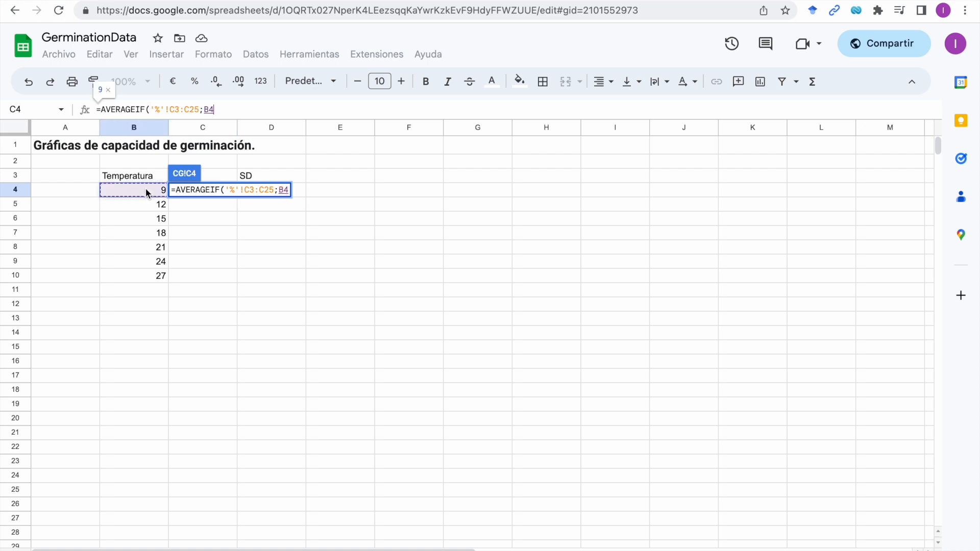
left_click(205, 109)
type("$")
left_click(227, 109)
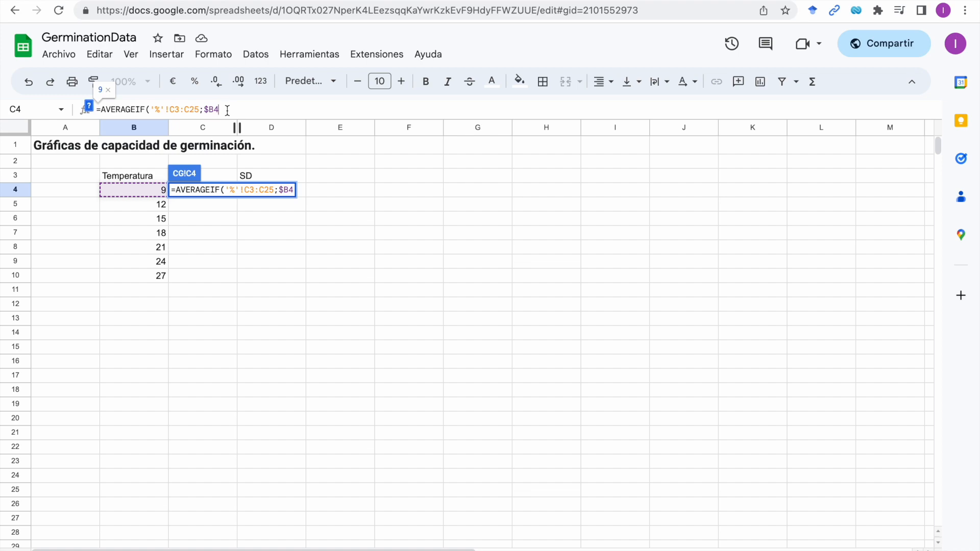
type(";")
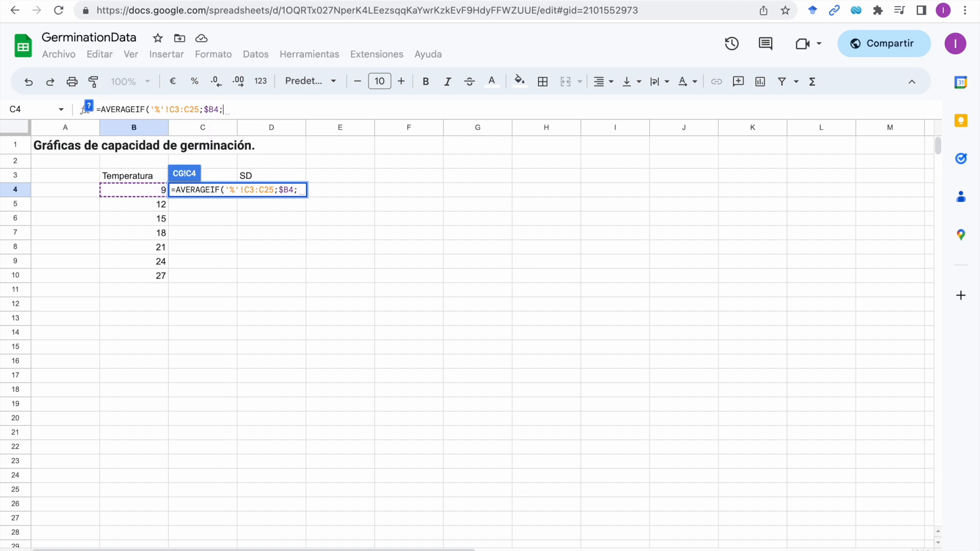
Step: Set the Day60 percentages in '%'!BL3:BL25 as the range to average and complete the formula
left_click(169, 550)
scroll(599, 295, "right", 20)
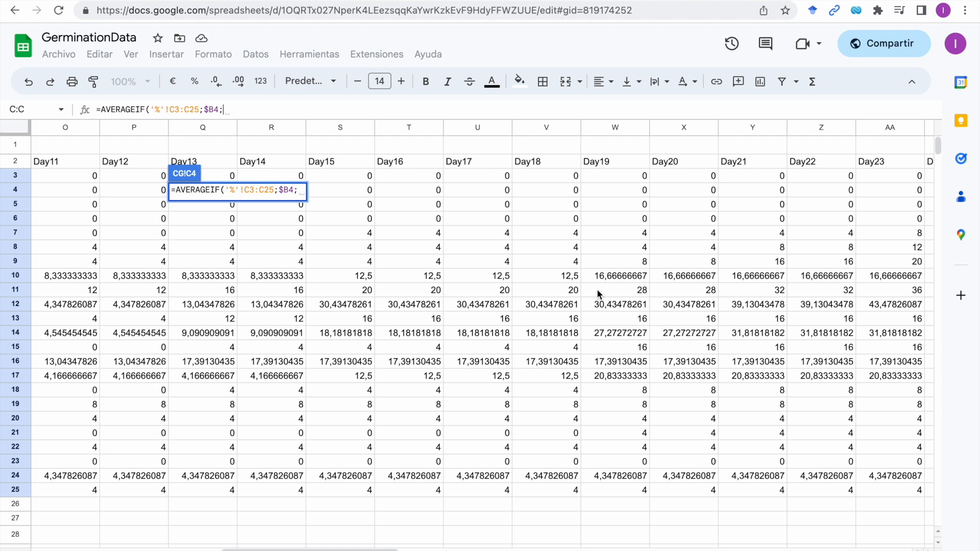
left_click_drag(836, 177, 854, 500)
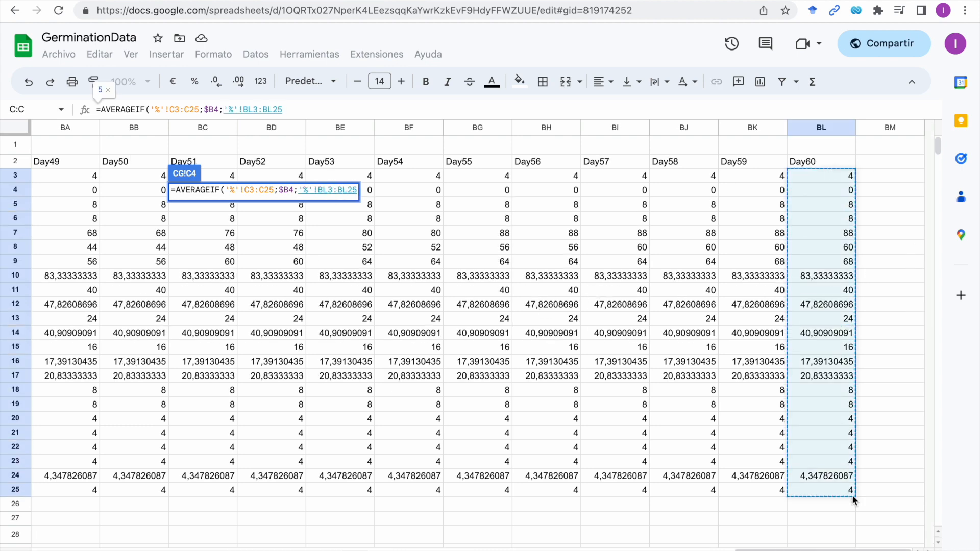
key("Return")
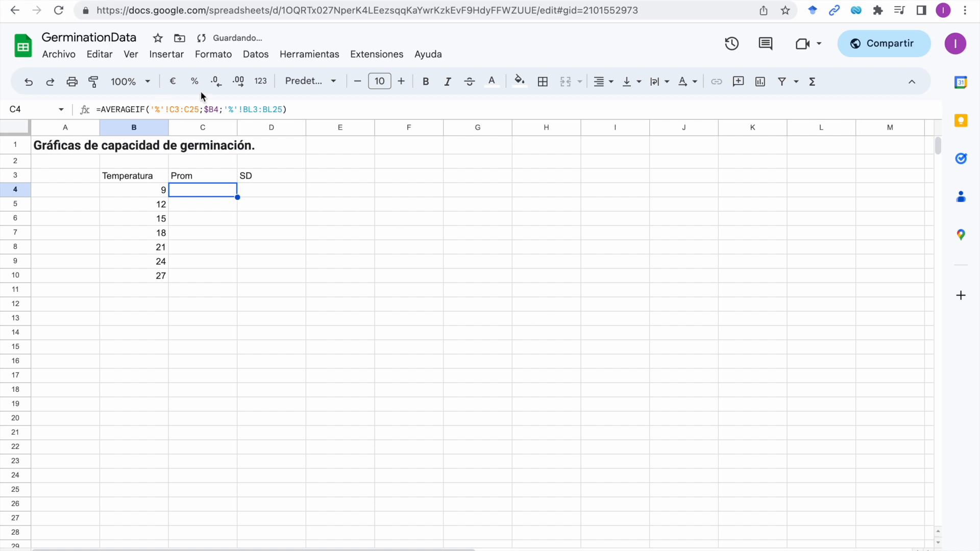
Step: Reset the text colour of the Prom cell C4
left_click(491, 81)
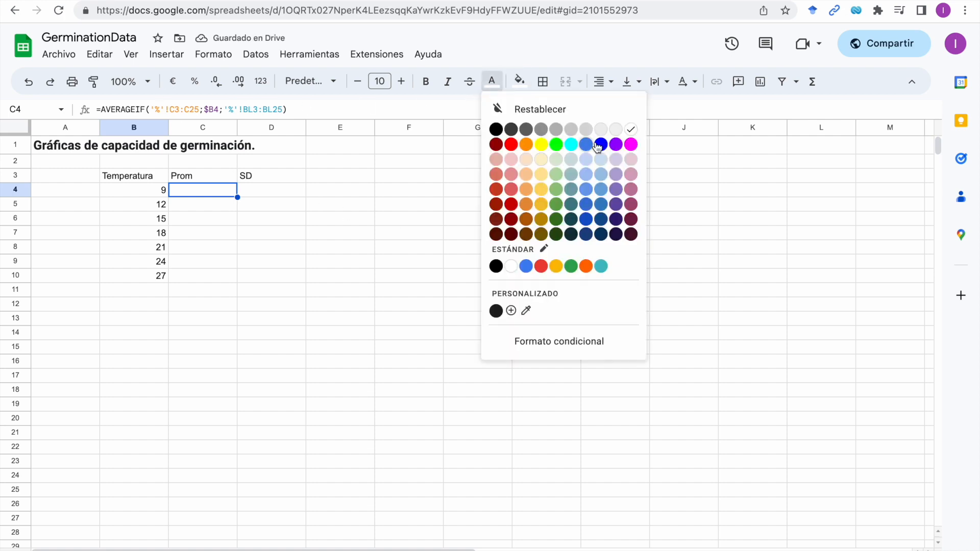
left_click(559, 113)
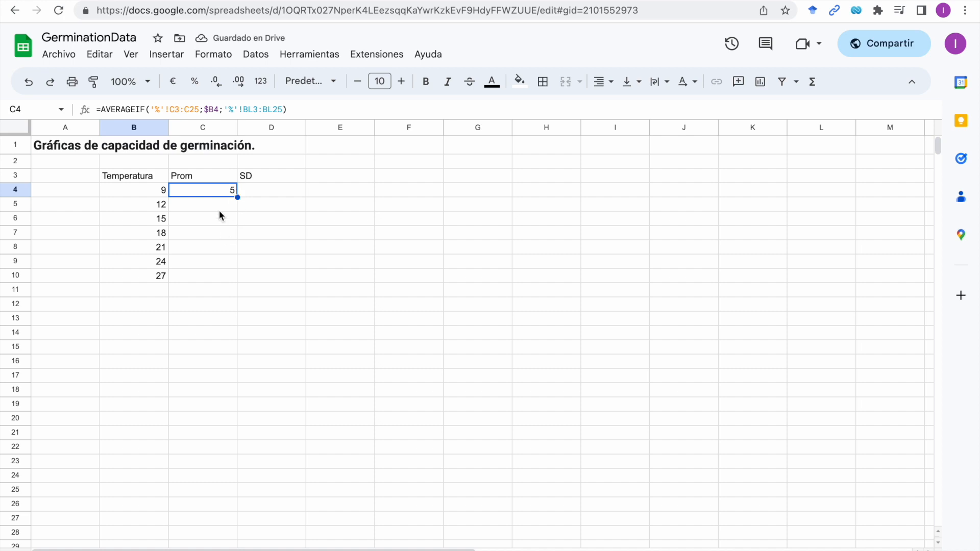
left_click(215, 205)
Step: Make the AVERAGEIF criteria range in Prom cell C4 absolute, as '%'!$C$3:$C$25
left_click(212, 191)
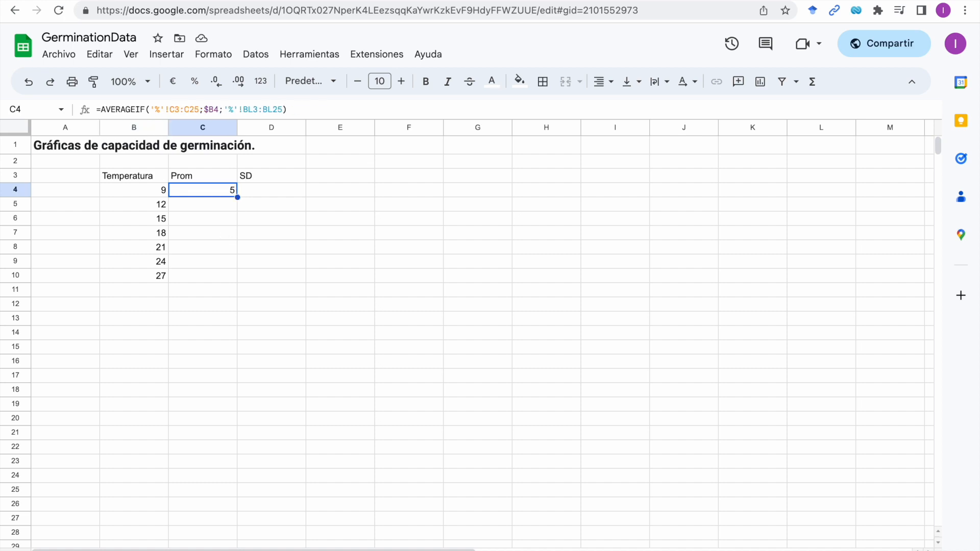
left_click(169, 110)
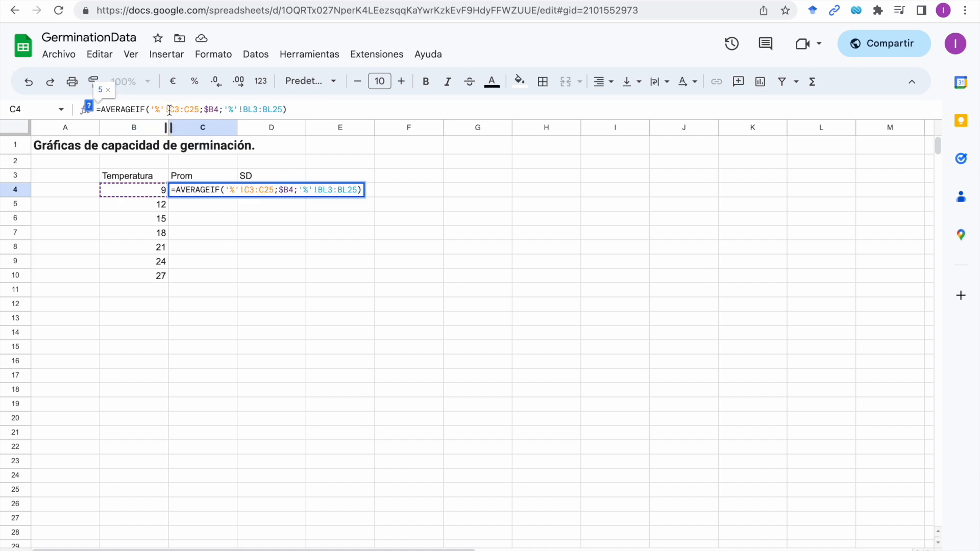
type("$C")
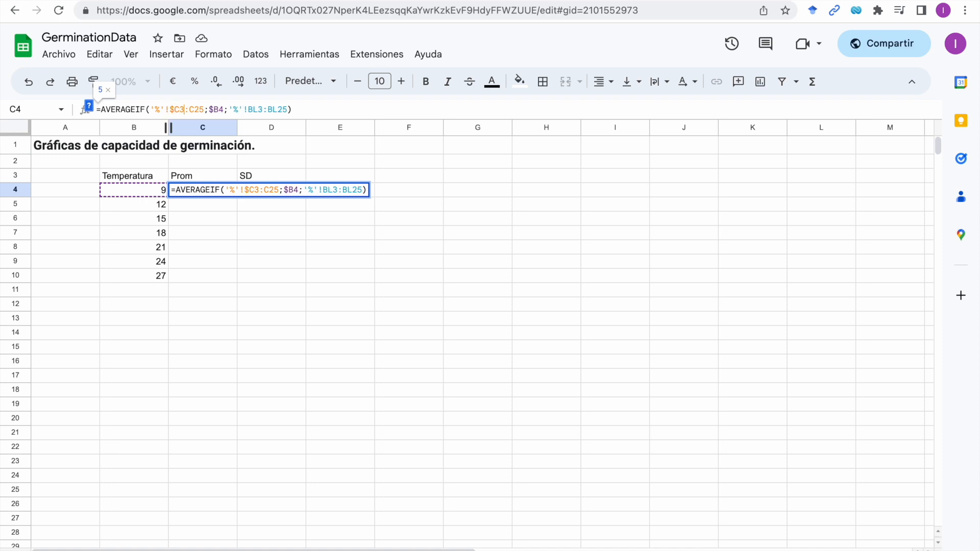
type("$")
key("Right")
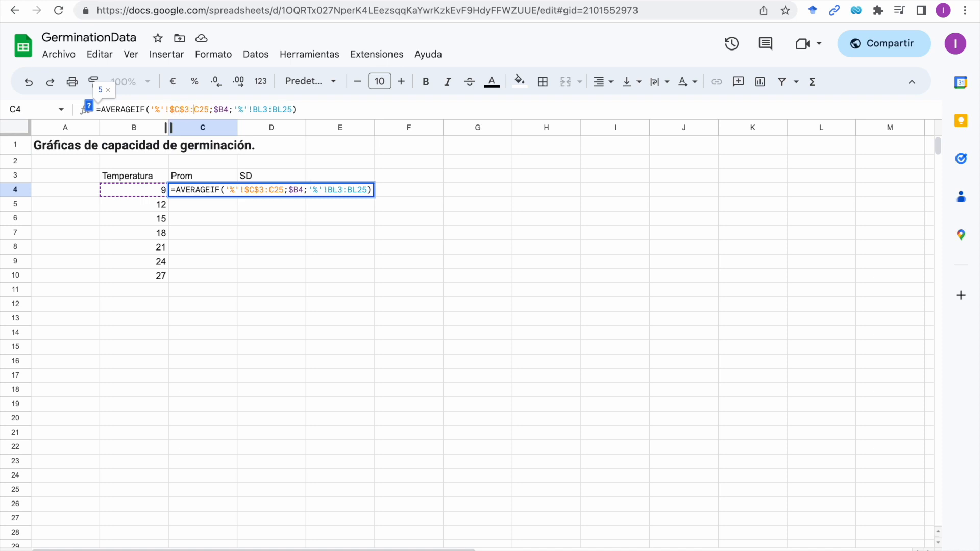
type("$")
key("Right")
type("$")
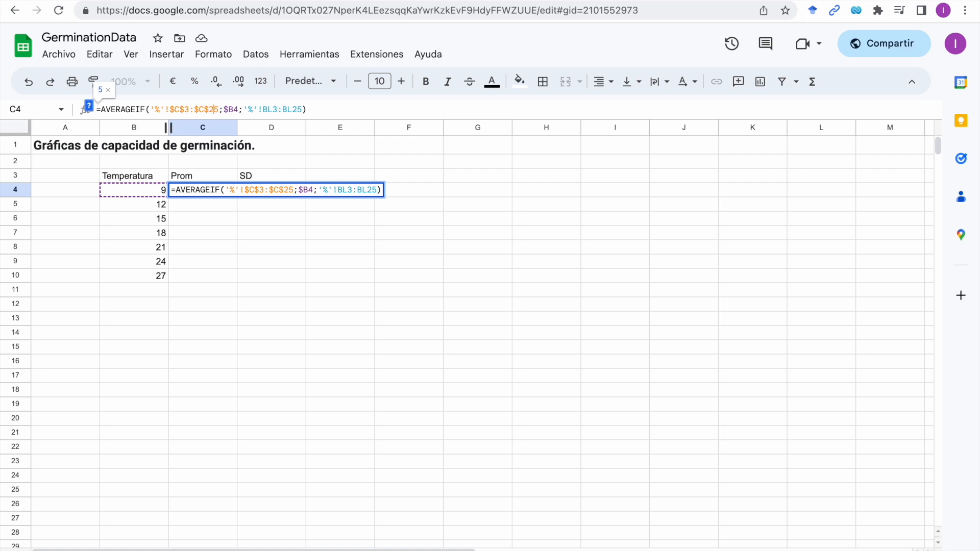
Step: Make the average range in the C4 formula absolute, as '%'!$BL$3:$BL$25, and commit the formula
key("Right")
key("Right")
key("Right")
key("Right")
key("Right")
type("$")
key("Right")
key("Right")
type("$")
key("Right")
type("$")
key("Right")
type("$")
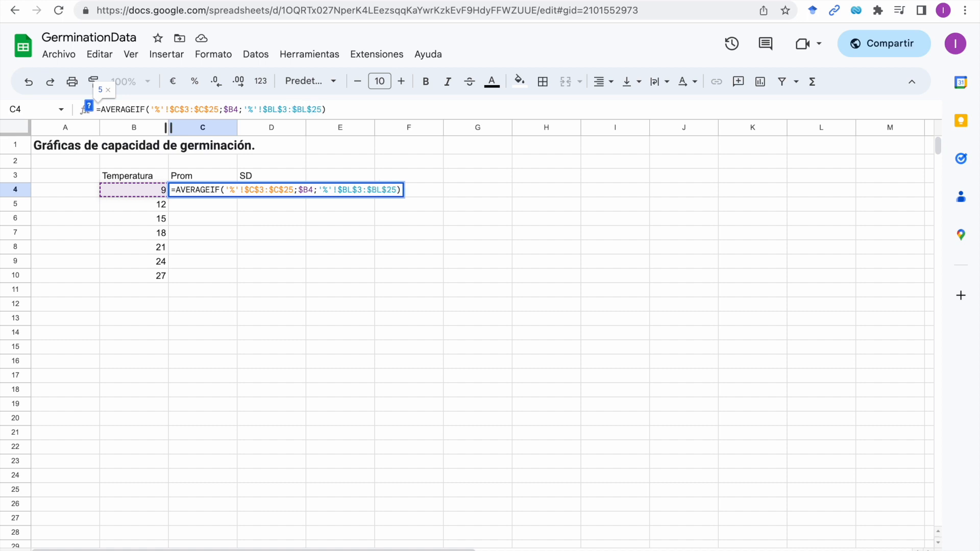
key("Return")
Step: Fill the Prom formula from C4 down to C10 for all temperatures
left_click(205, 190)
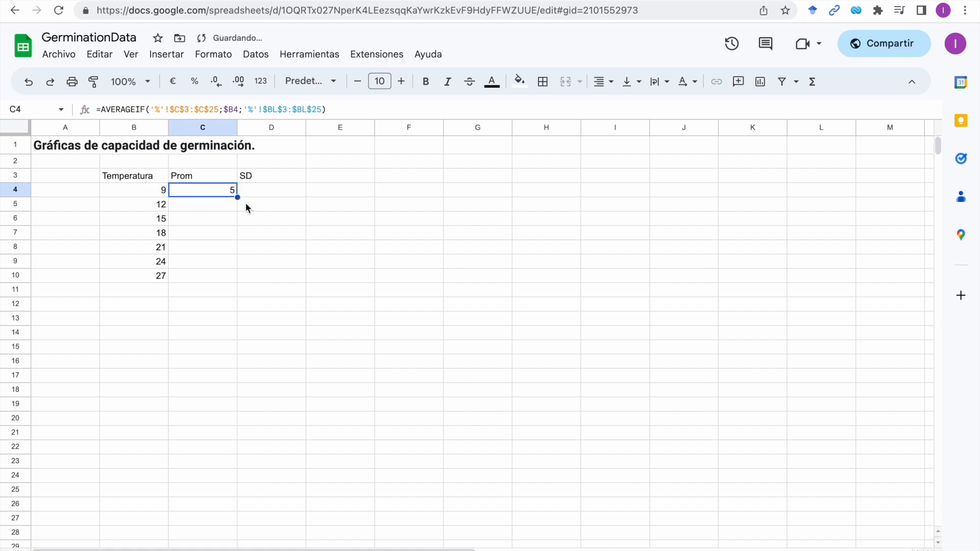
left_click_drag(238, 197, 212, 281)
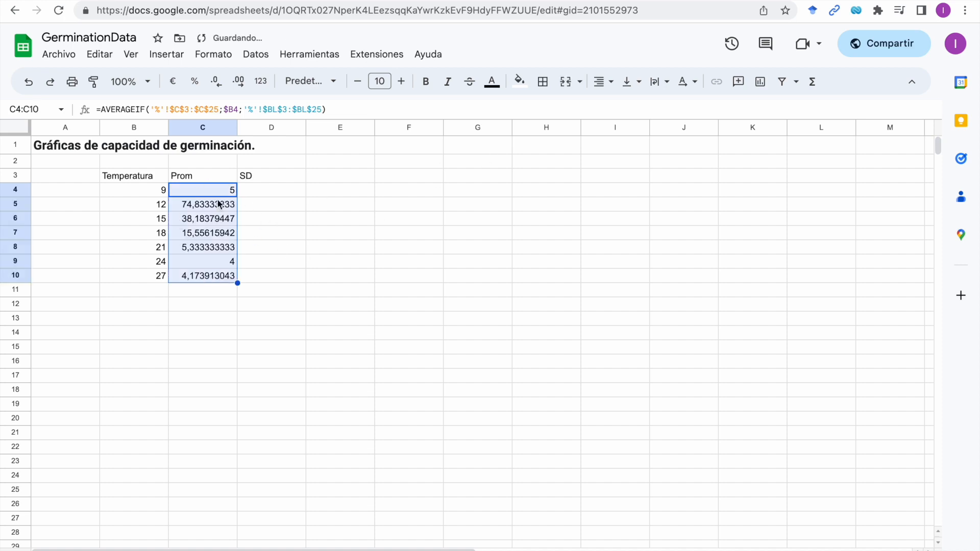
Step: Examine the SD formula in D4, covering its ArrayFormula wrapper and the criteria and value ranges inside STDEV(IF())
left_click(262, 176)
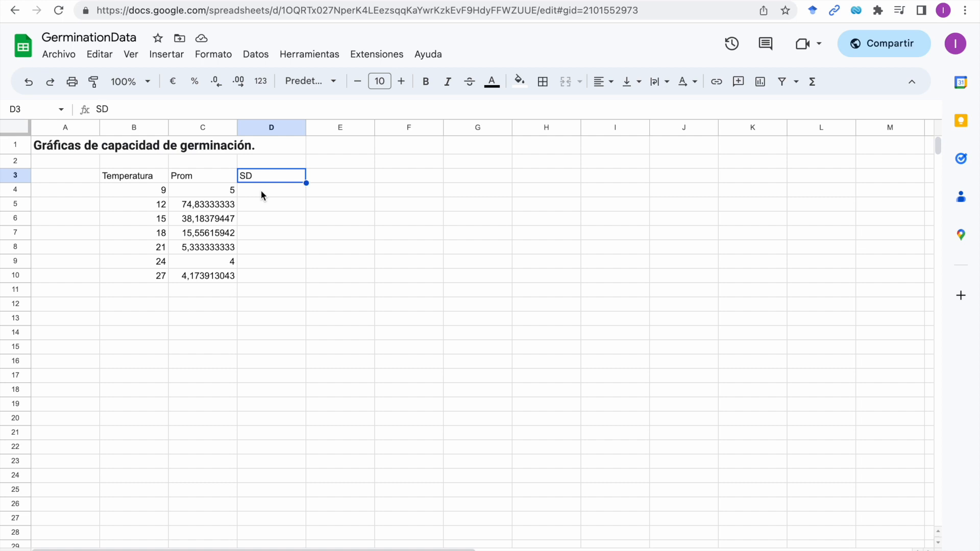
left_click(261, 191)
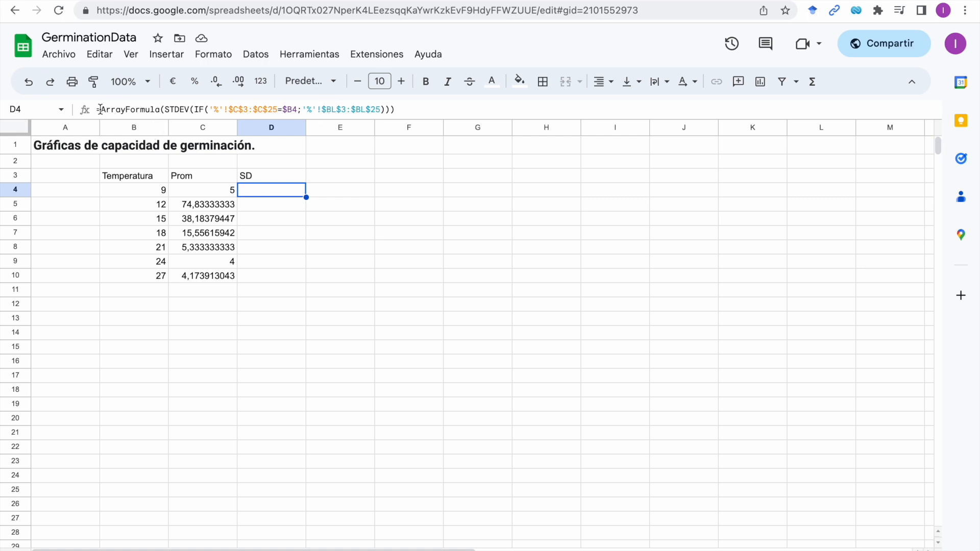
left_click_drag(102, 109, 161, 109)
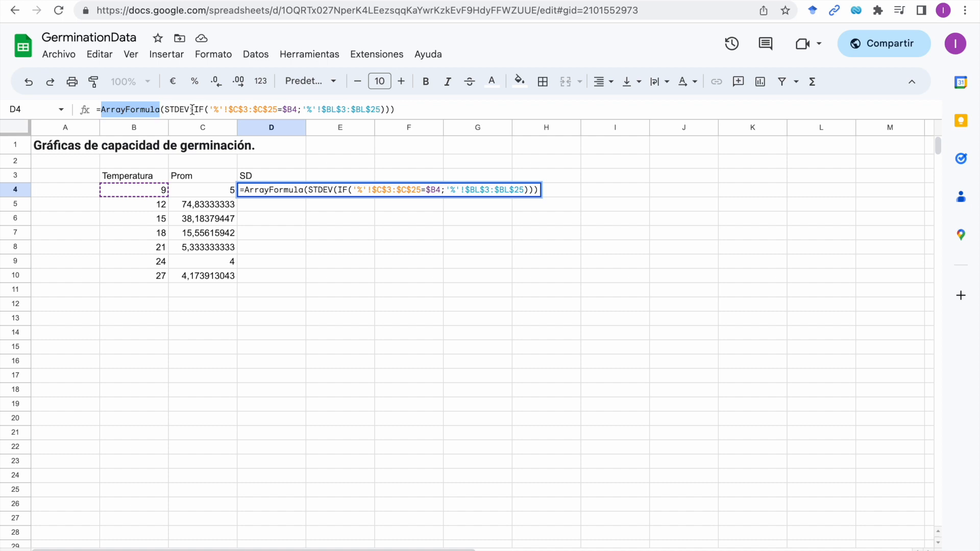
left_click_drag(208, 110, 381, 110)
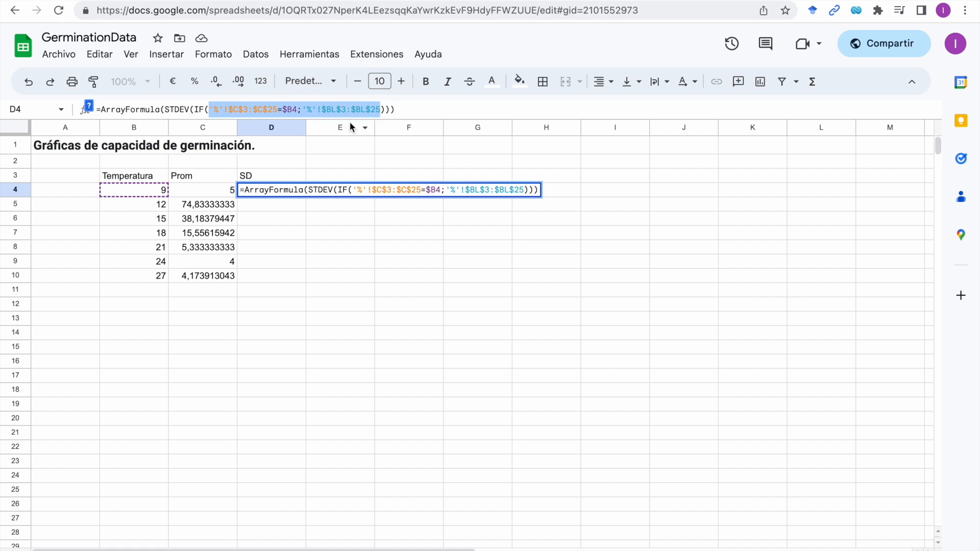
key("Return")
key("Up")
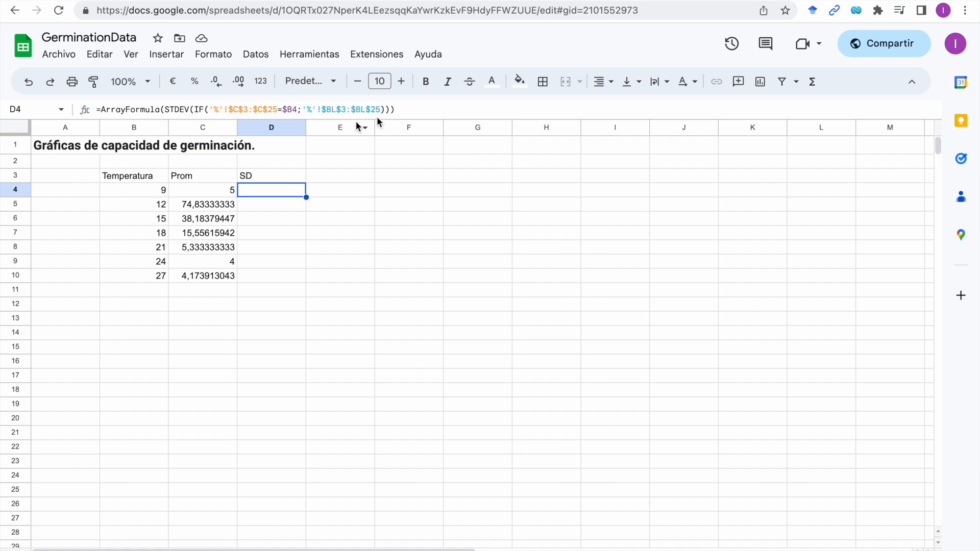
Step: Reset the text colour of SD cell D4 and fill its formula down to D10
left_click(491, 81)
left_click(495, 130)
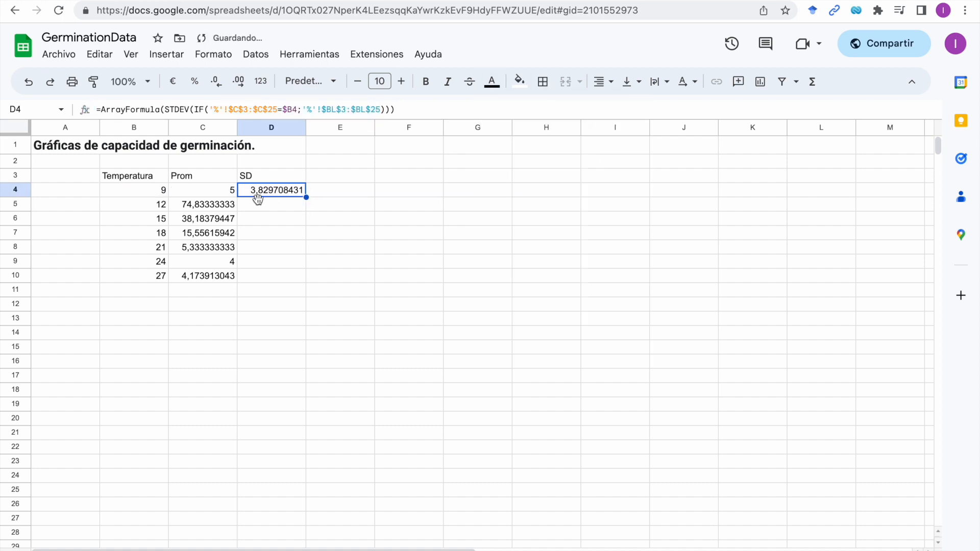
left_click_drag(304, 197, 291, 278)
left_click(257, 330)
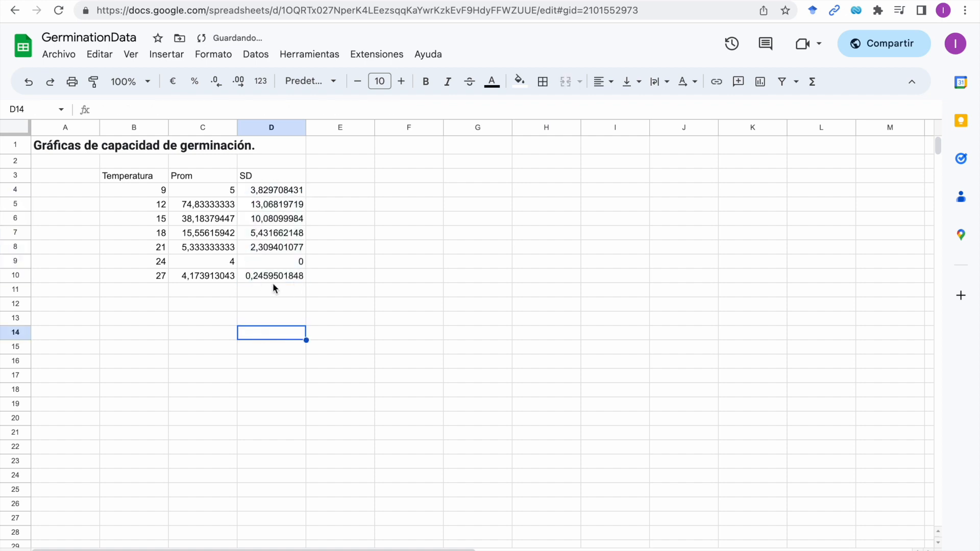
key("ctrl+Left")
key("ctrl+Right")
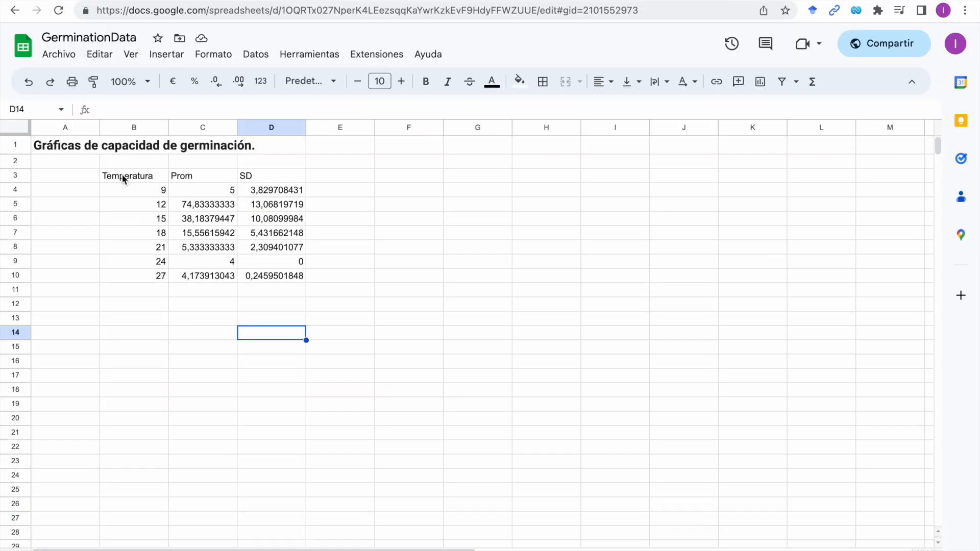
Step: Insert a chart from the Temperatura and Prom data in B3:C10 and change its type to a smooth line chart
left_click_drag(121, 173, 213, 275)
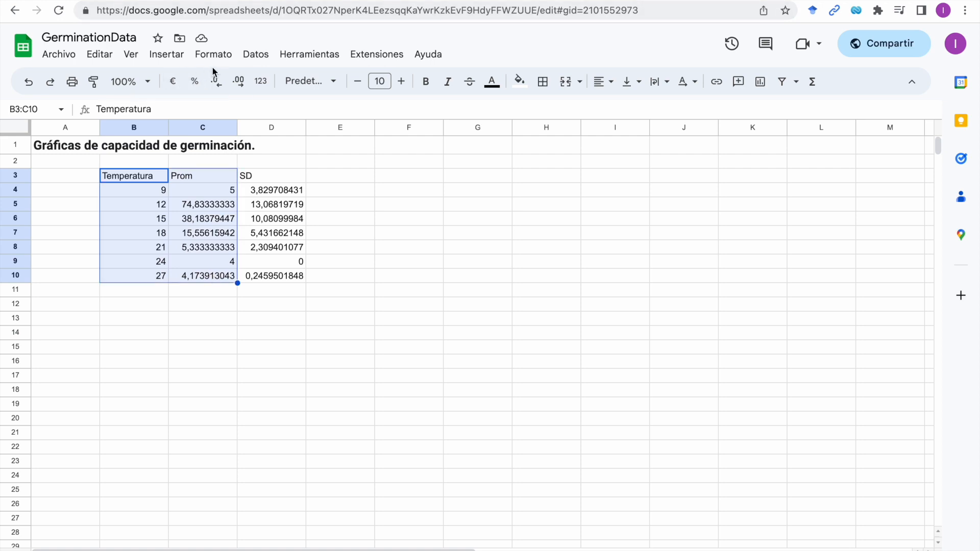
left_click(163, 54)
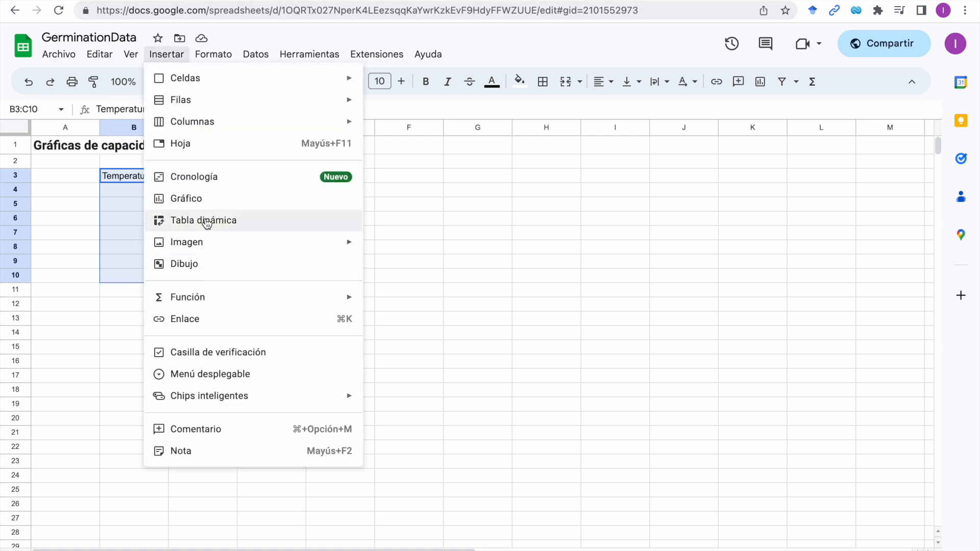
left_click(207, 204)
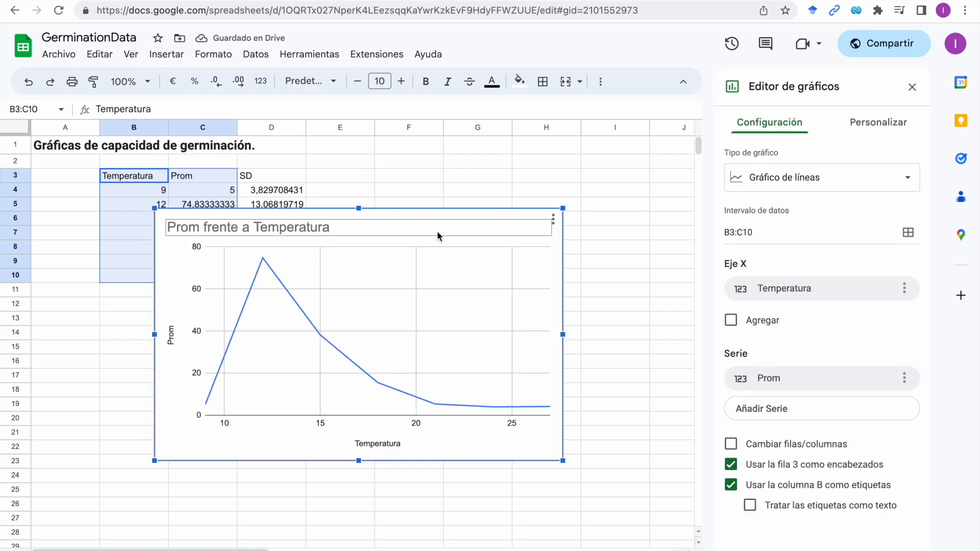
left_click(819, 184)
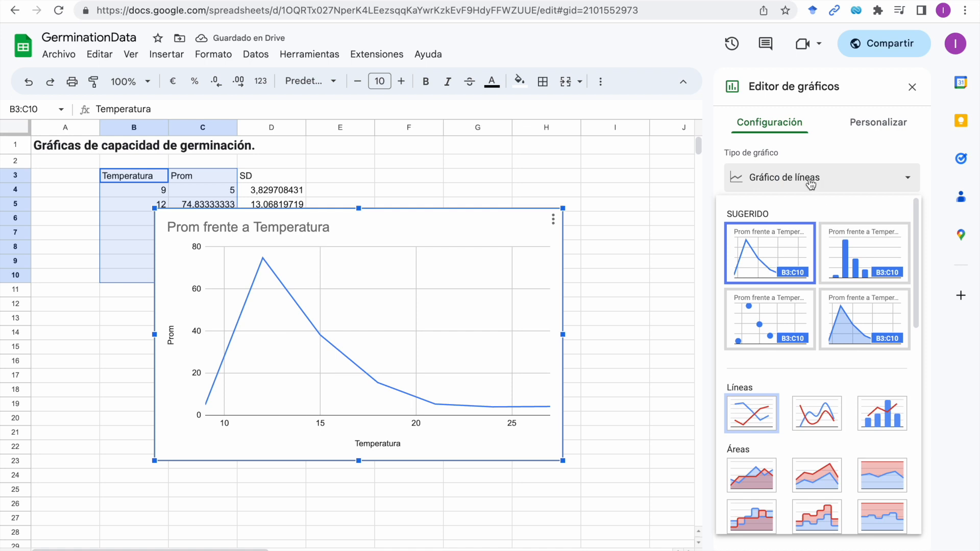
left_click(822, 417)
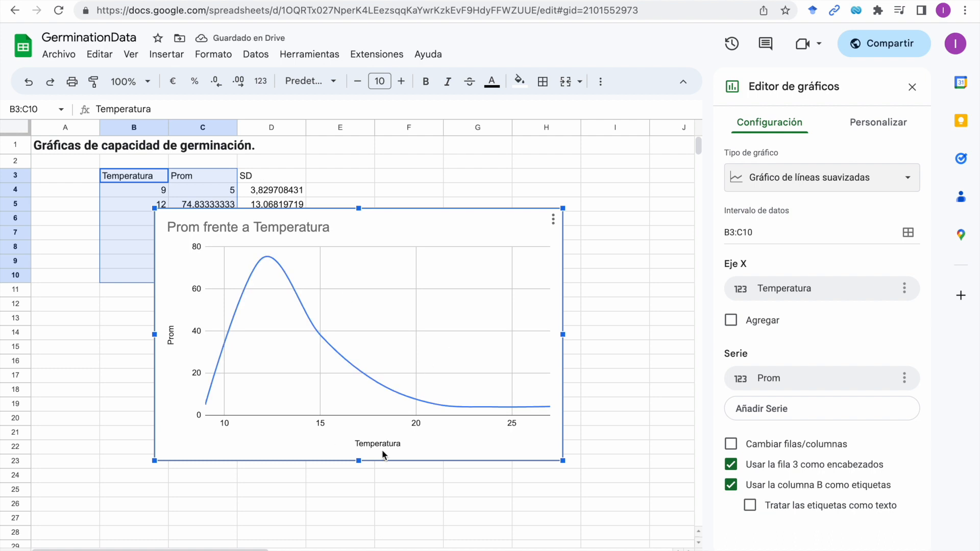
Step: Examine the chart's horizontal axis formatting, its X-axis series options and its data range selection
left_click(428, 422)
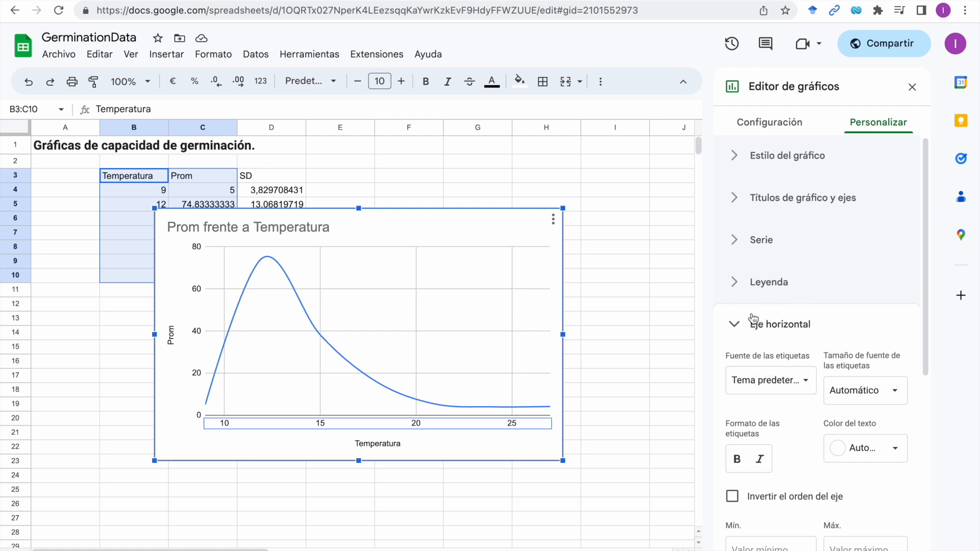
scroll(791, 393, "down", 4)
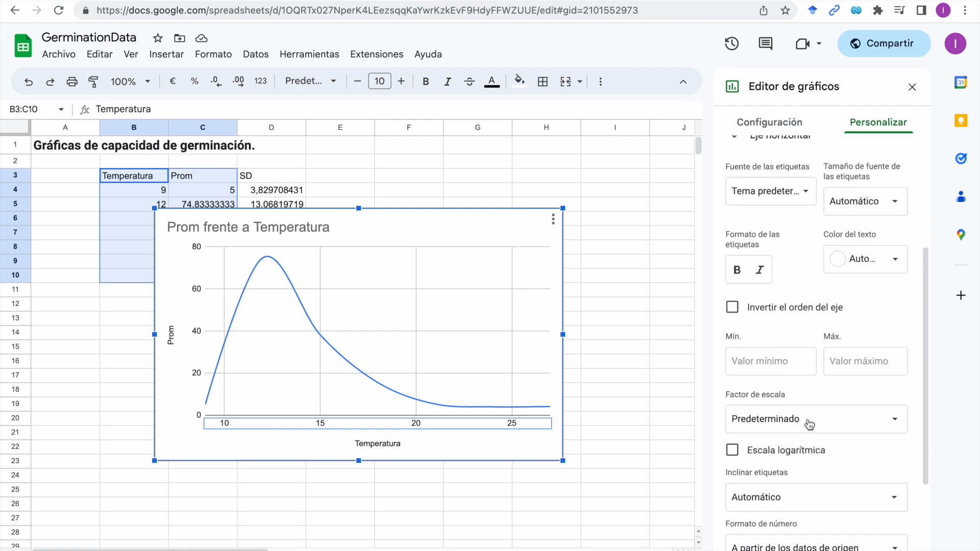
scroll(801, 408, "down", 2)
left_click(765, 125)
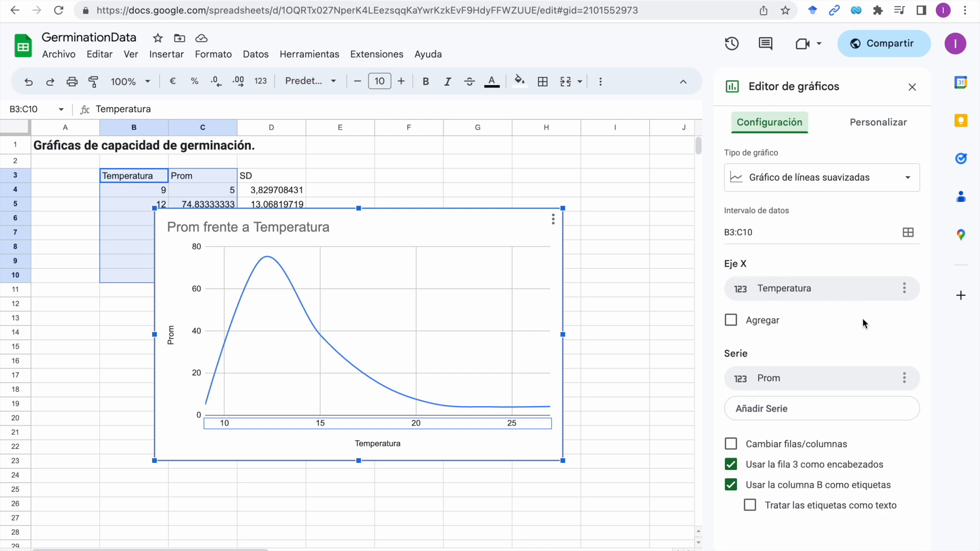
left_click(903, 289)
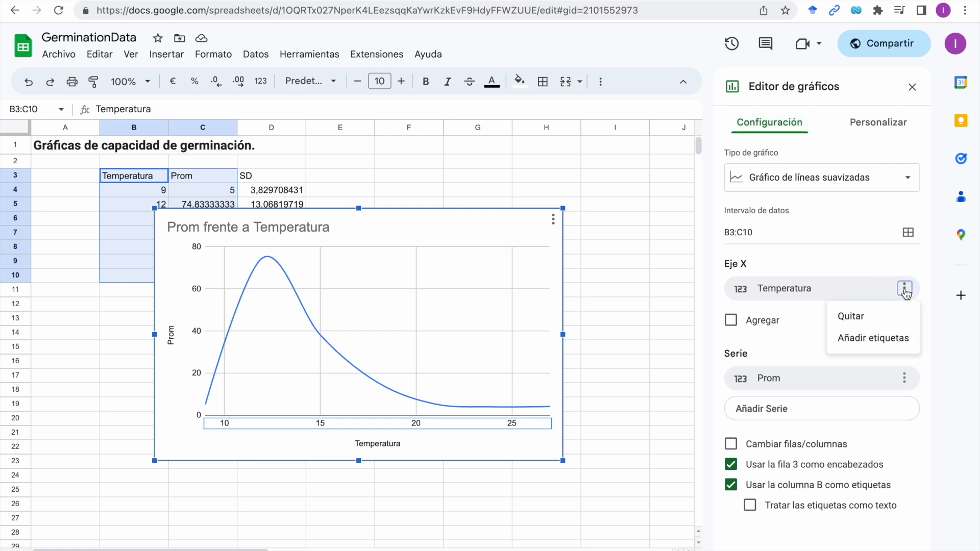
left_click(908, 232)
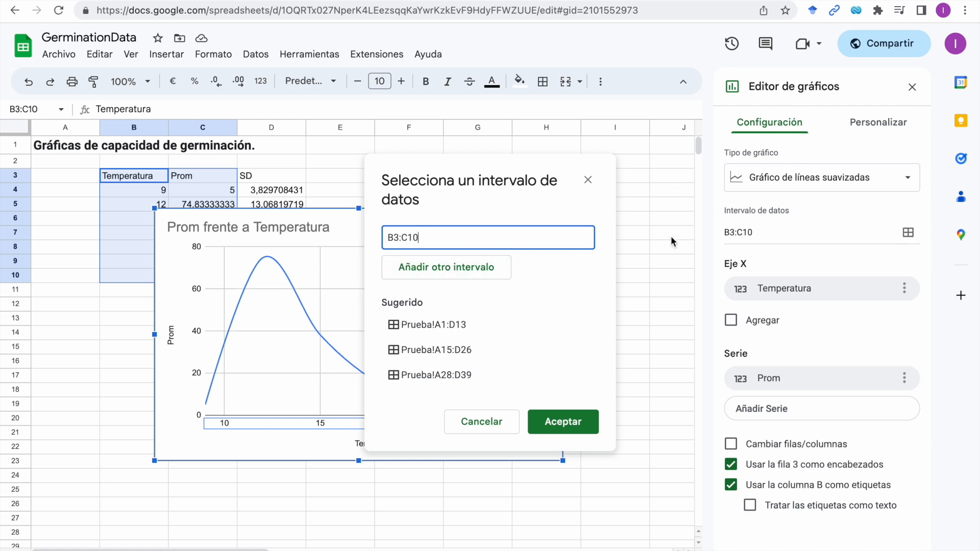
left_click(588, 181)
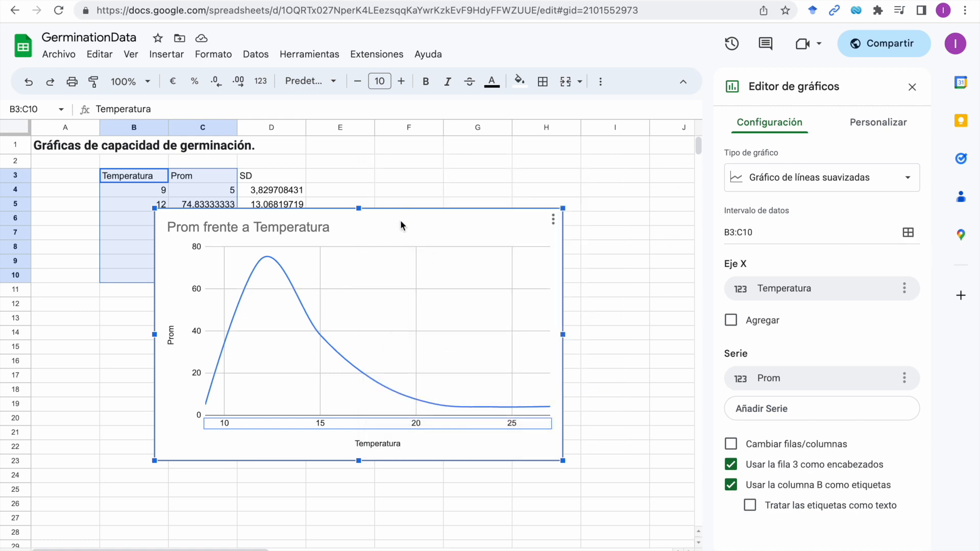
Step: Move the chart clear of the data table and change its title to "Capacidad de germinación por temeratura"
left_click_drag(430, 223, 588, 215)
left_click(447, 223)
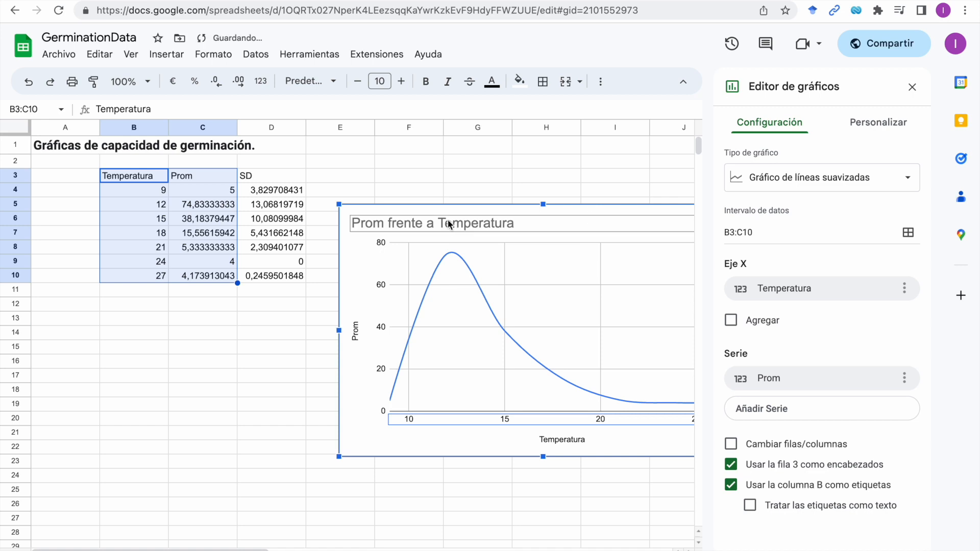
left_click(447, 223)
type("Ca")
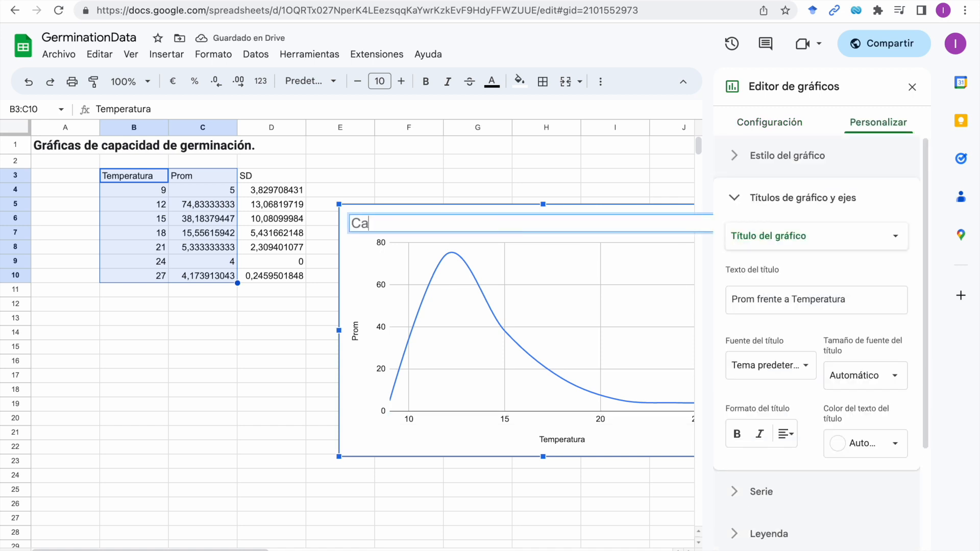
type("pacidad de germinación")
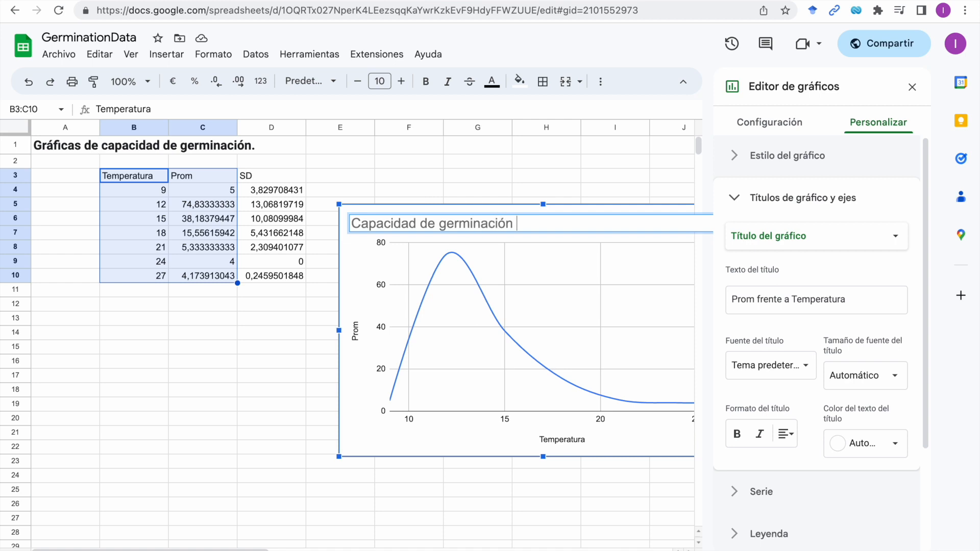
type(" por temeratura")
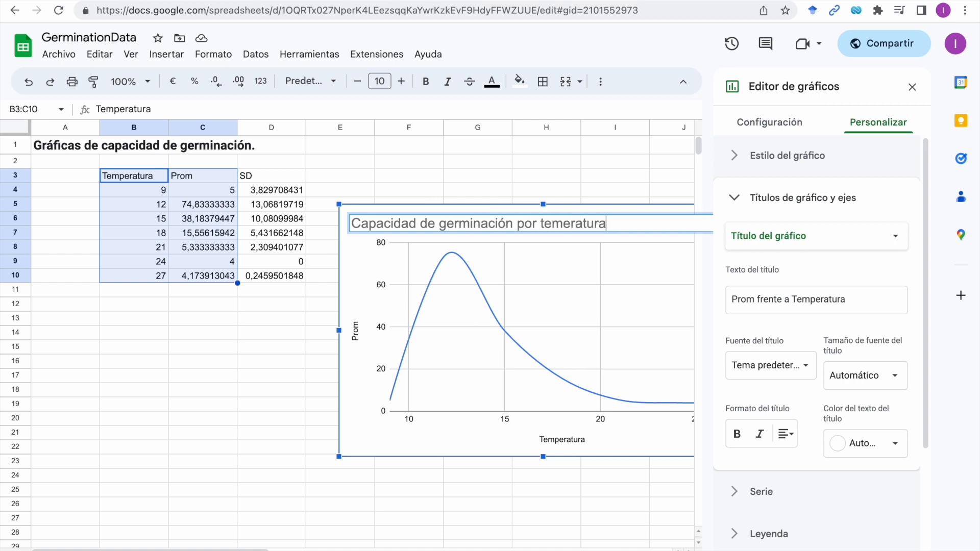
Step: Change the chart's vertical axis title to "Porcentaje de germinación"
double_click(353, 341)
left_click(355, 317)
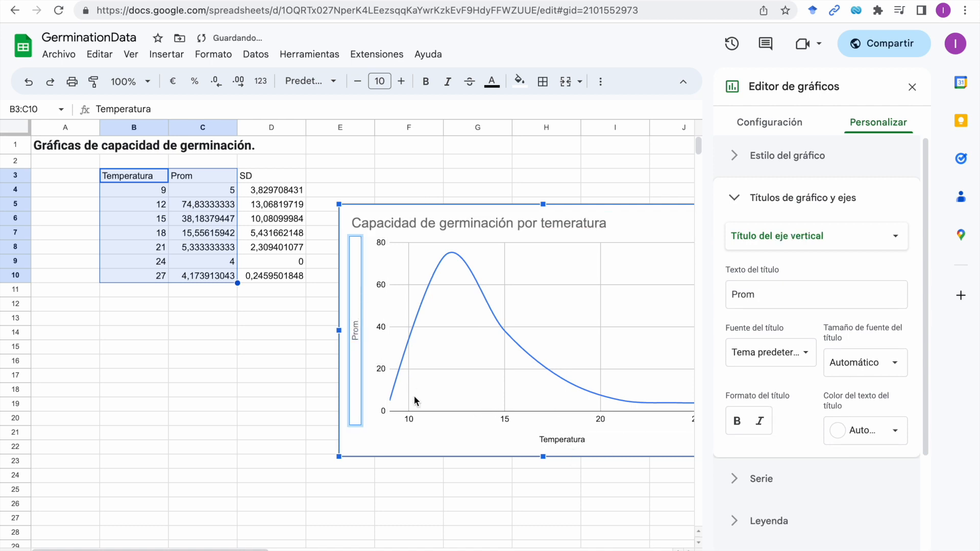
type("edio")
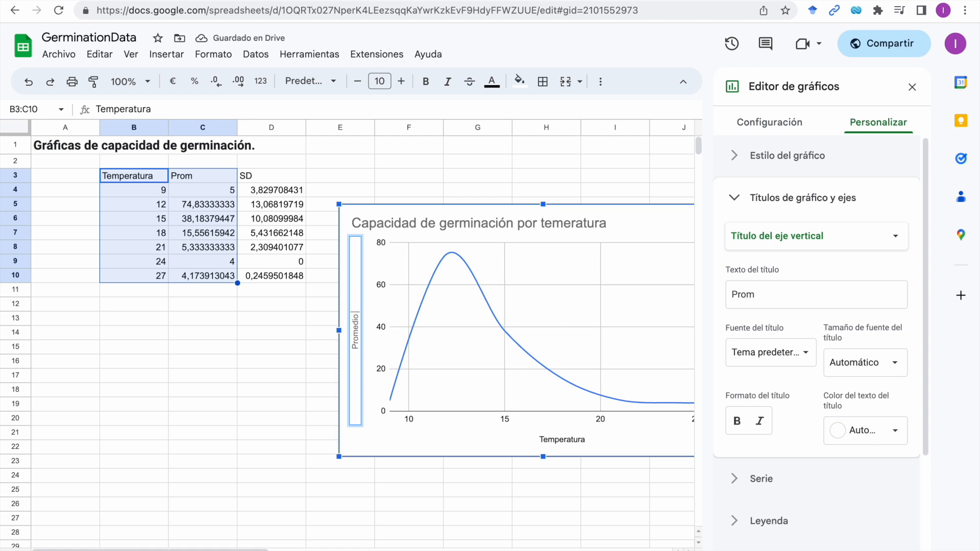
type(" de")
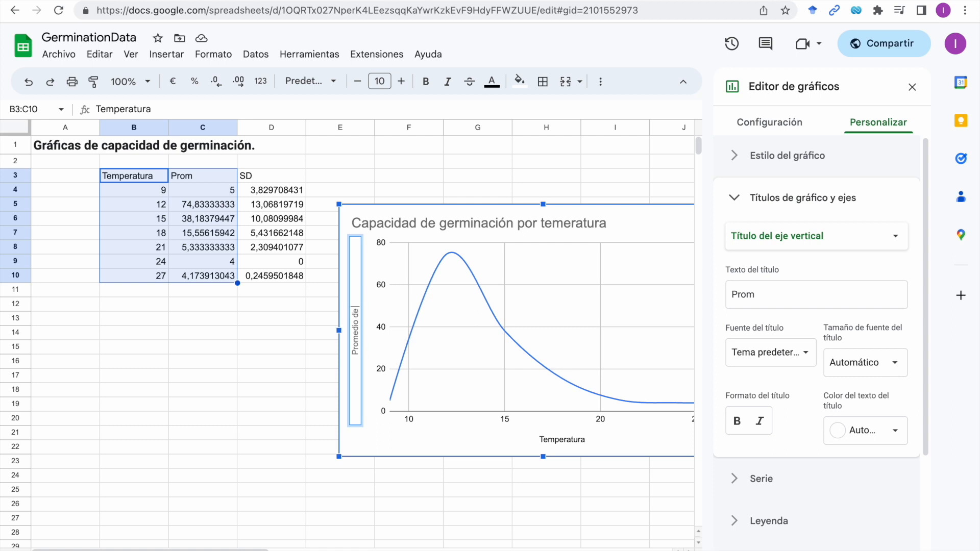
key("BackSpace")
key("BackSpace")
key("BackSpace")
key("BackSpace")
key("BackSpace")
key("BackSpace")
key("BackSpace")
key("BackSpace")
key("BackSpace")
key("BackSpace")
type("orcentaje de germinación")
Step: Change the chart's horizontal axis title to "Temperatura °C"
double_click(555, 440)
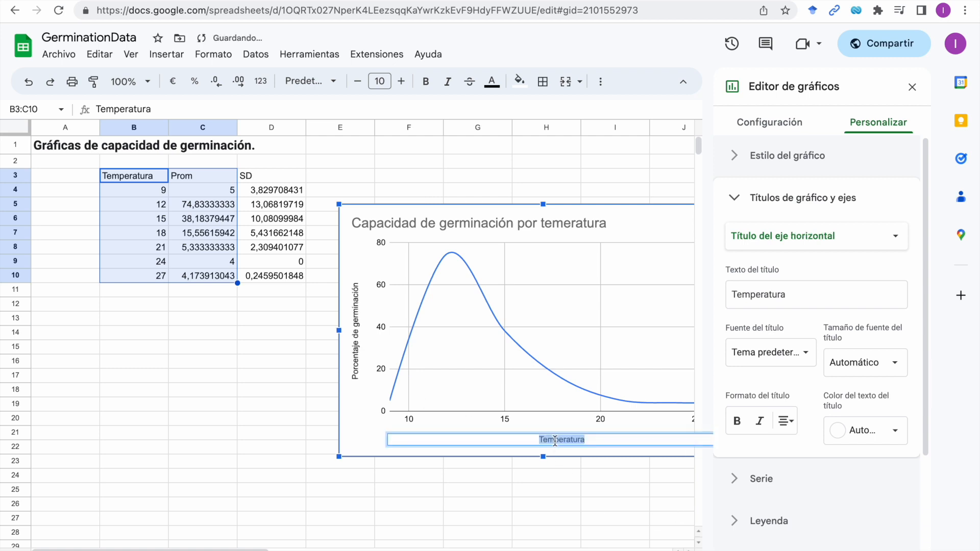
left_click(601, 440)
type("°")
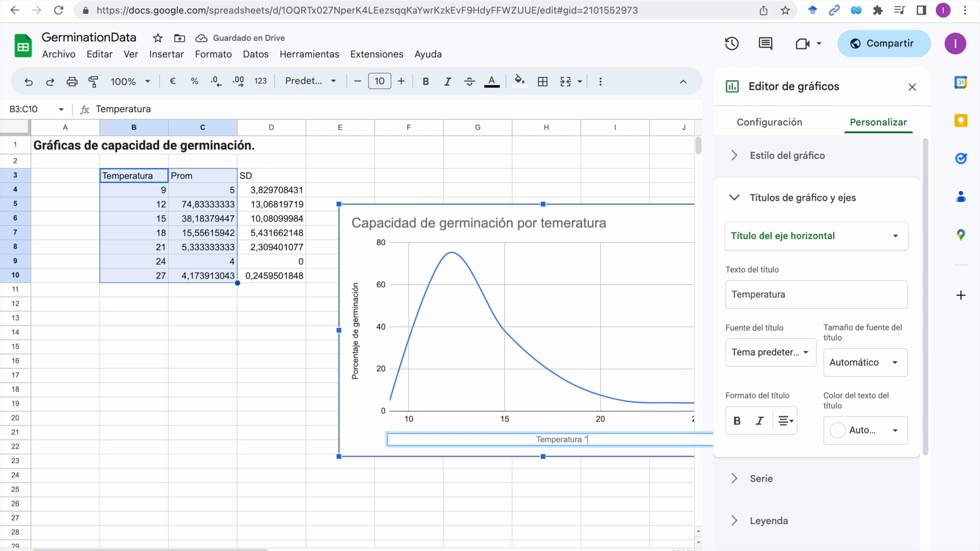
type("C")
left_click(605, 178)
Step: Correct the chart title's spelling to "Capacidad de germinación por temperatura"
left_click(568, 223)
double_click(568, 224)
type("p")
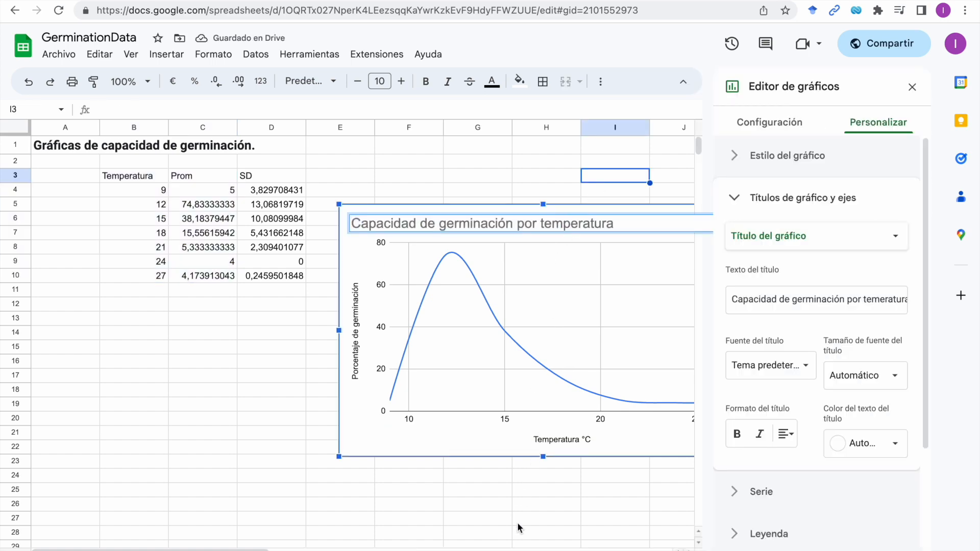
left_click(518, 524)
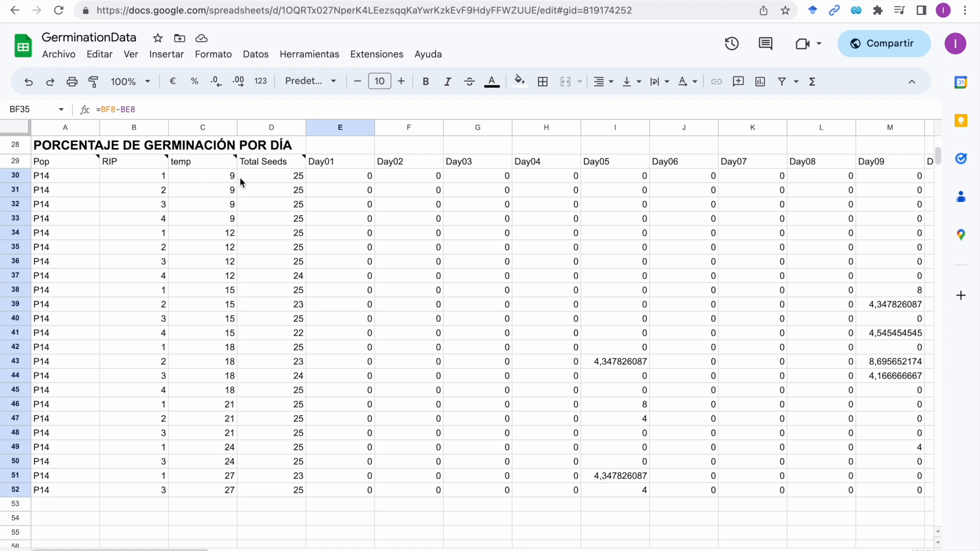
Step: Examine the 9 and 12 degree replicates and day columns in the % sheet, and the daily averages table in %GDiaria
left_click_drag(228, 181, 225, 223)
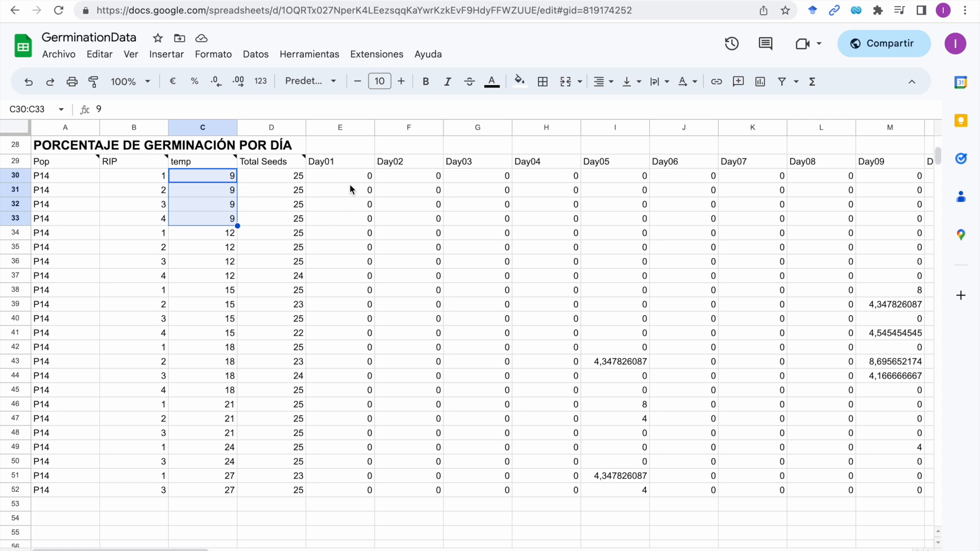
left_click(552, 189)
left_click(620, 162)
left_click(697, 163)
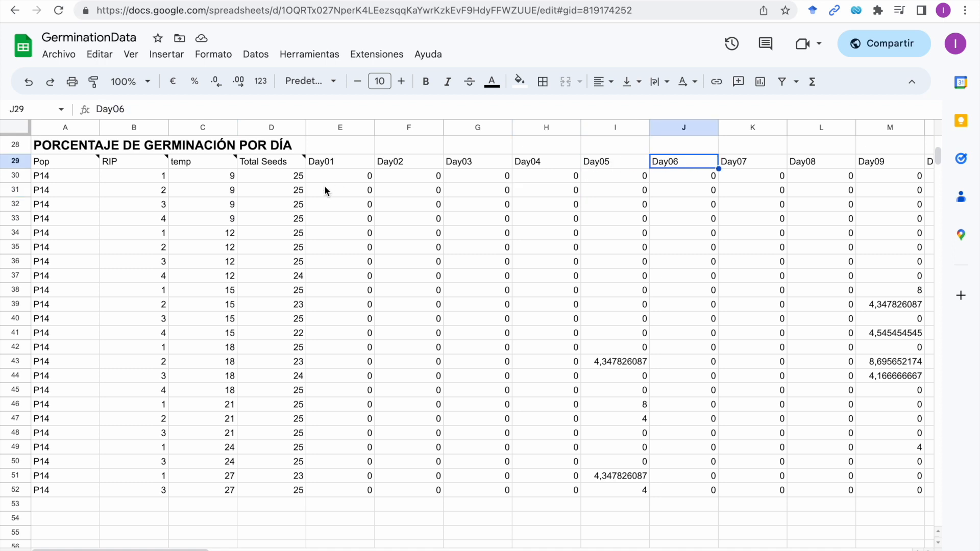
left_click_drag(195, 235, 230, 280)
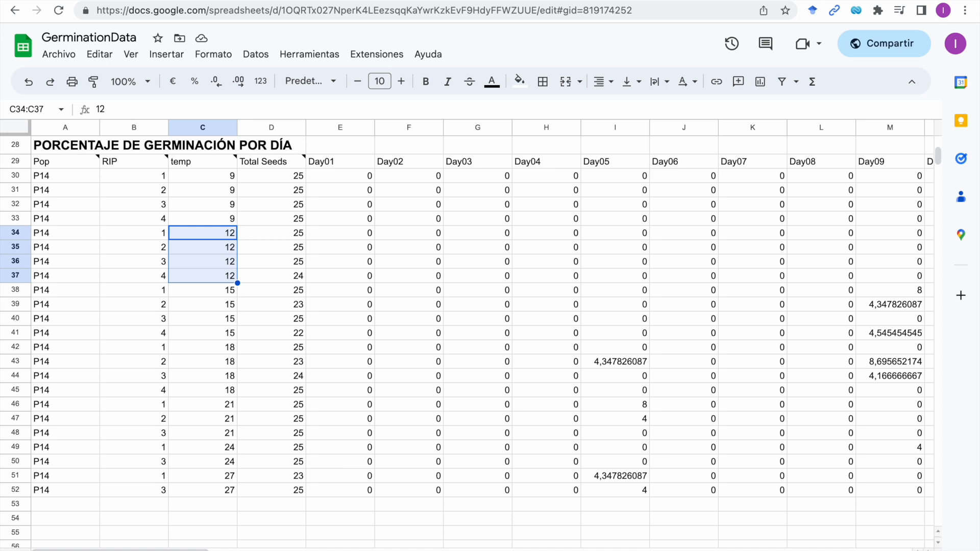
left_click(209, 550)
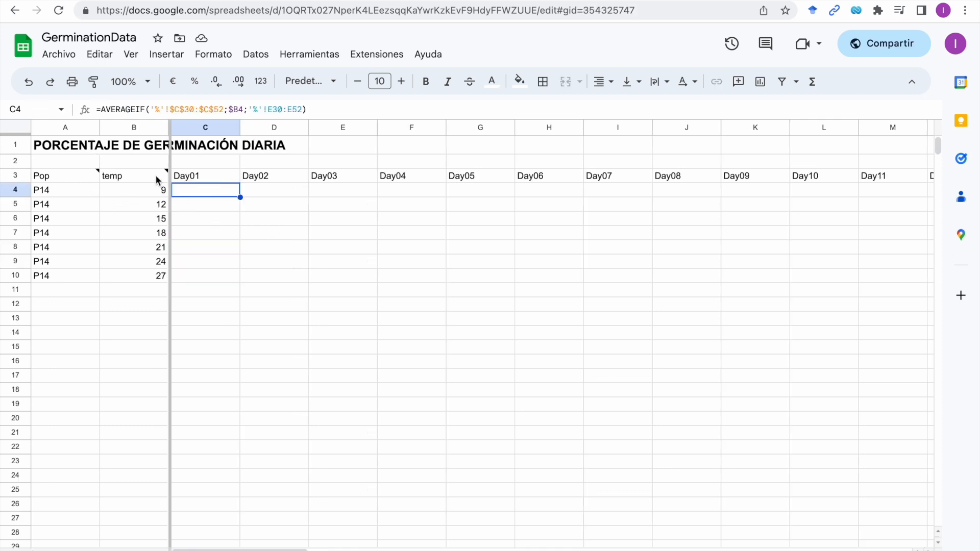
left_click(290, 288)
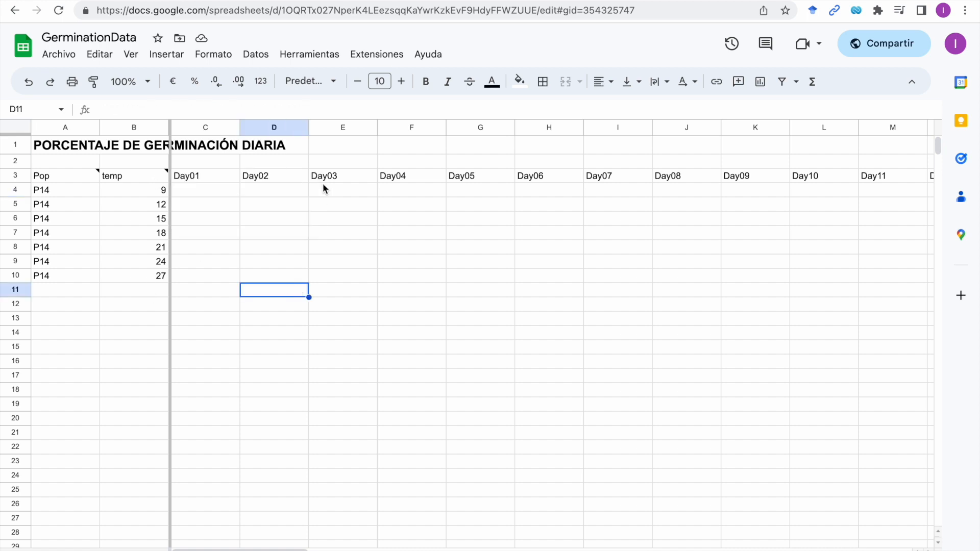
Step: Start an AVERAGEIF formula in C4 of the %GDiaria sheet with the temp column '%'!C29:C52 as criteria range
left_click(216, 193)
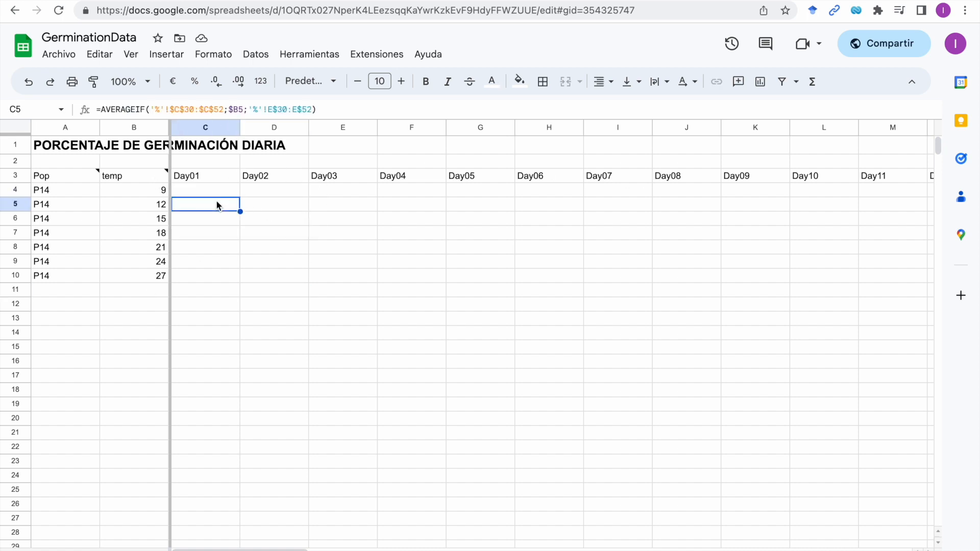
type("=")
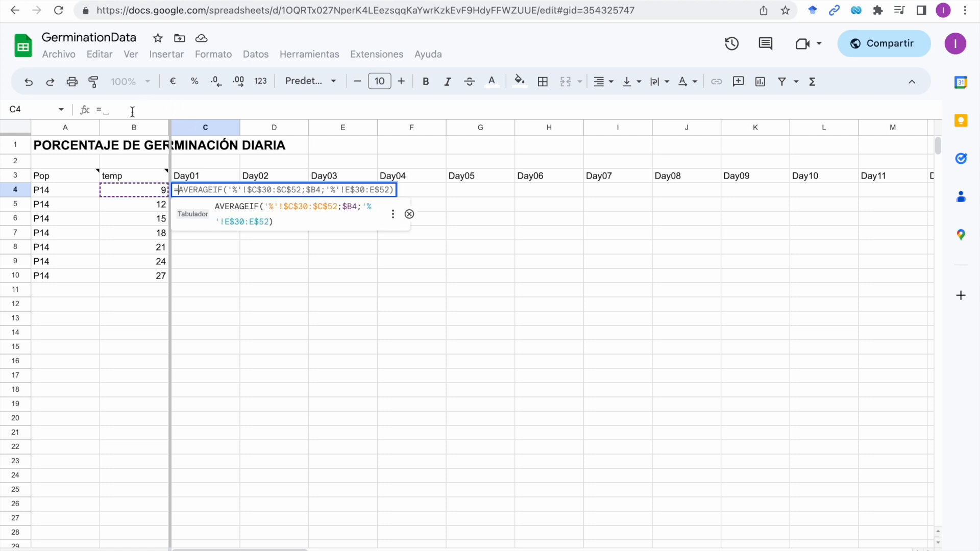
type("ave")
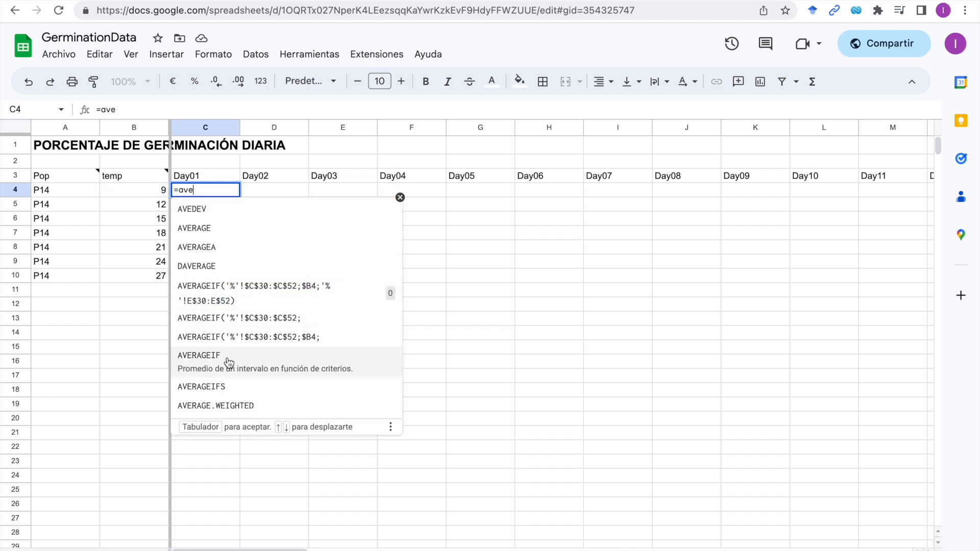
left_click(233, 361)
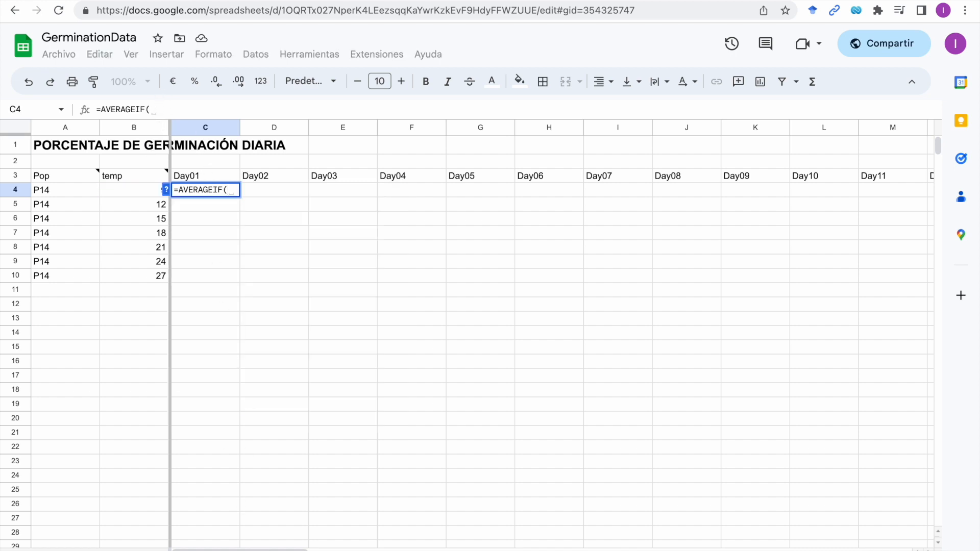
left_click(205, 550)
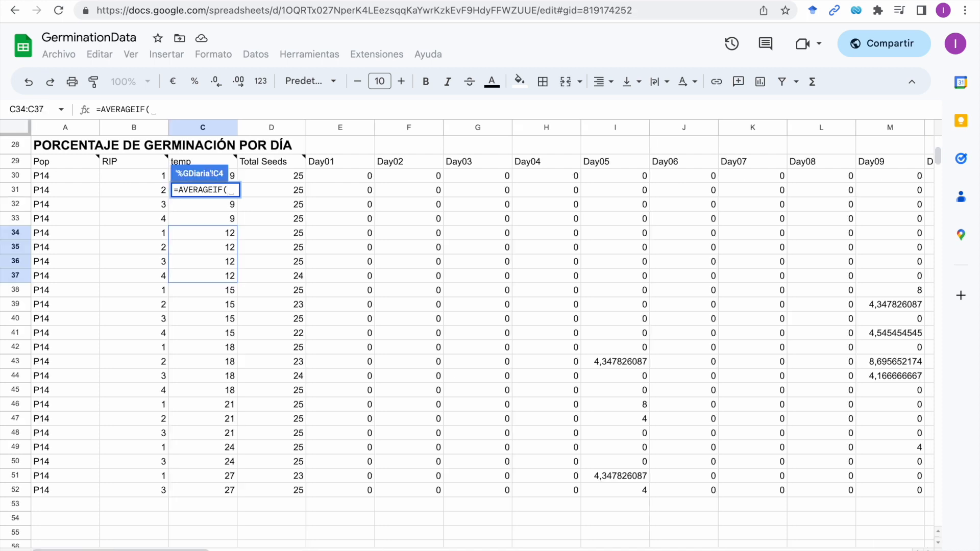
scroll(173, 219, "right", 1)
scroll(173, 220, "up", 1)
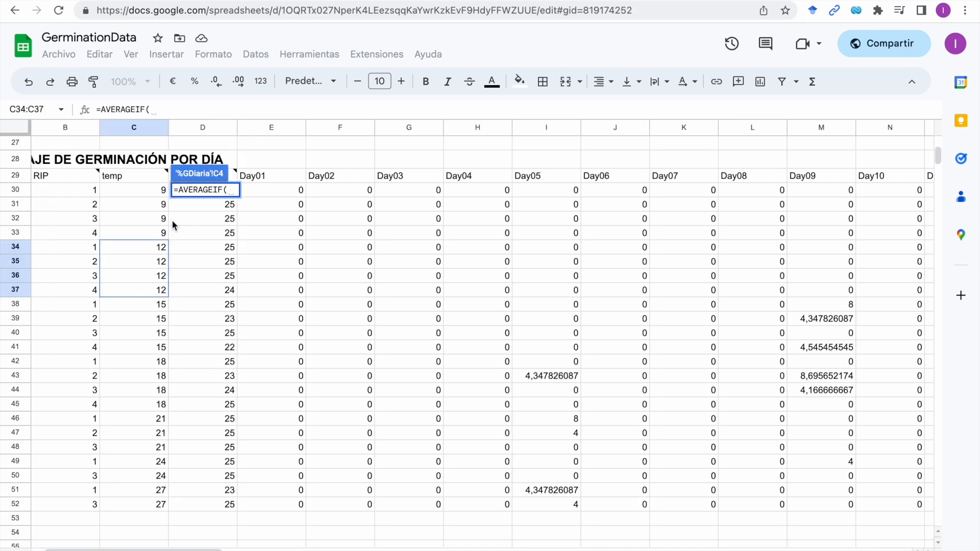
left_click(132, 175)
left_click_drag(131, 175, 139, 502)
scroll(128, 254, "left", 1)
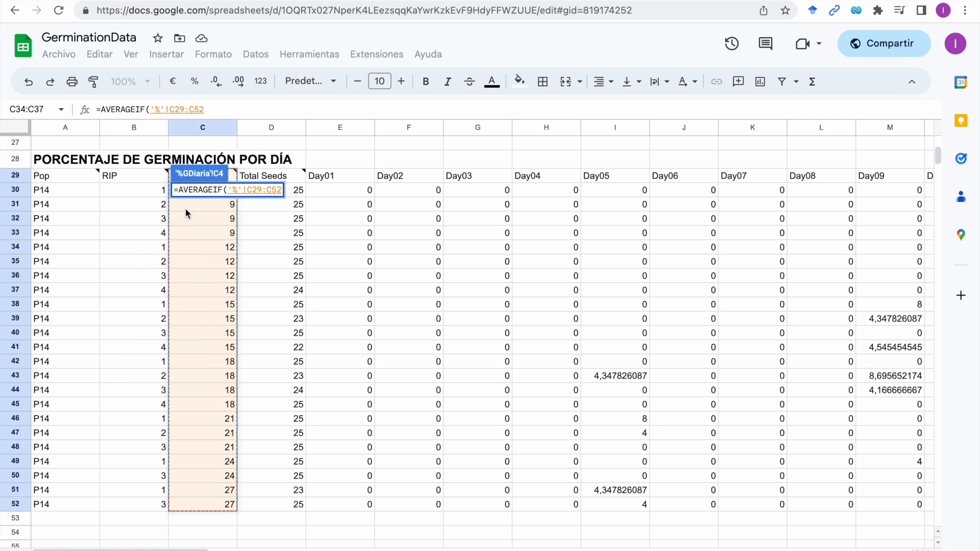
scroll(220, 224, "right", 1)
scroll(219, 225, "left", 1)
Step: Correct the formula's criteria range to '%'!C30:C52 so that it excludes the header
left_click(182, 109)
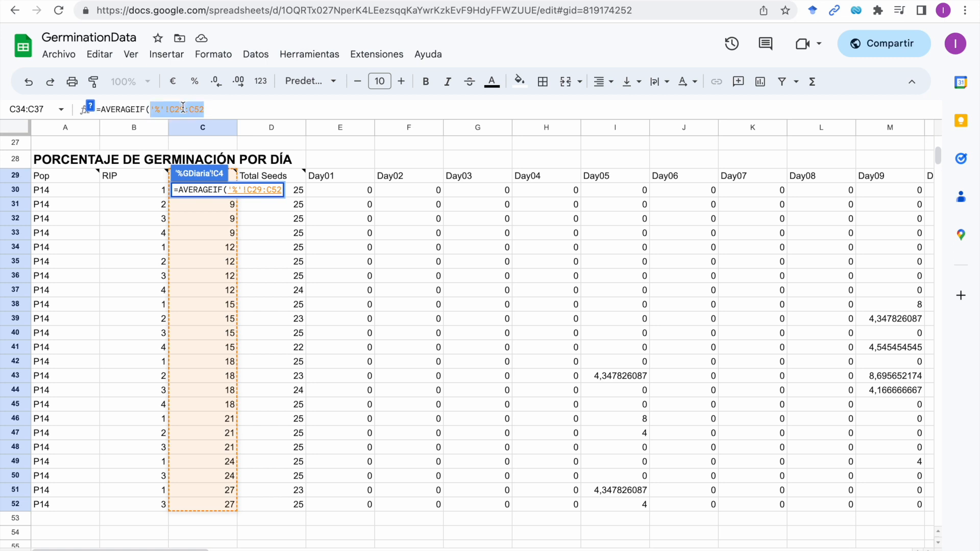
triple_click(183, 108)
left_click(182, 116)
key("BackSpace")
key("BackSpace")
type("30")
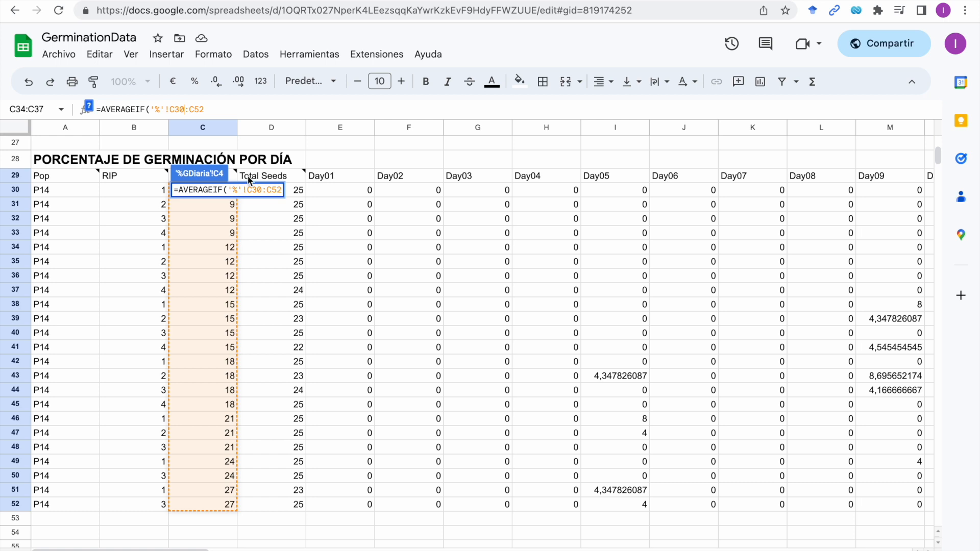
Step: Complete the C4 formula with criterion B4 and average range '%'!E30:E52, and set the cell's text colour to black
scroll(162, 228, "right", 2)
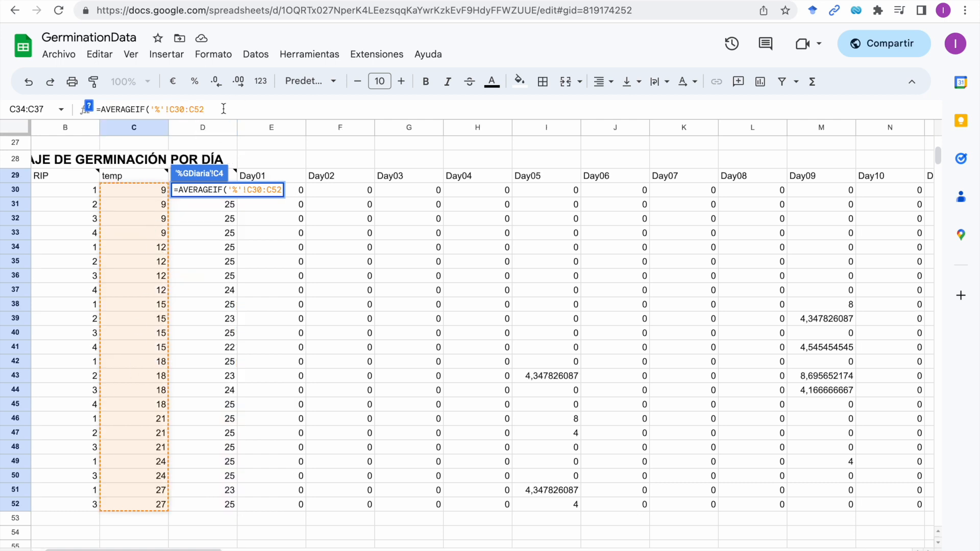
type(";")
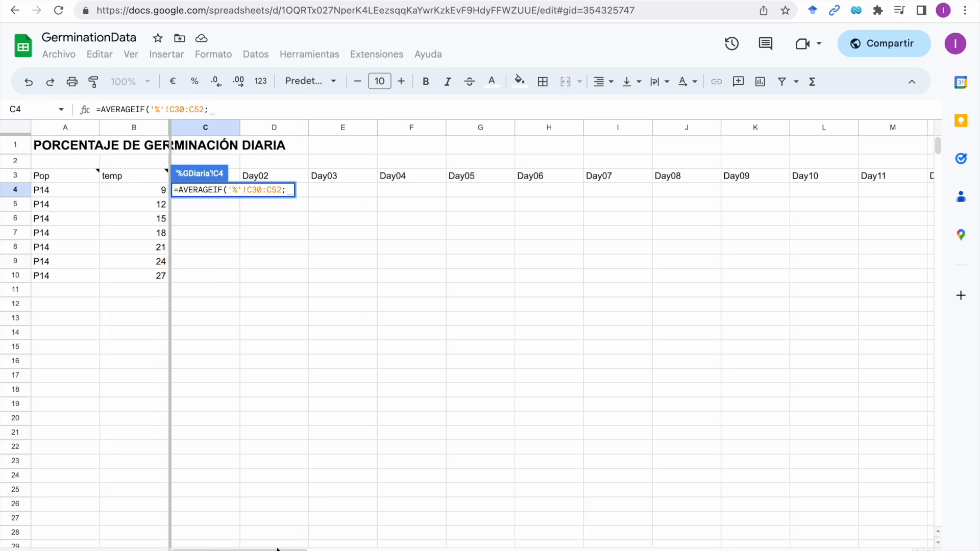
left_click(143, 190)
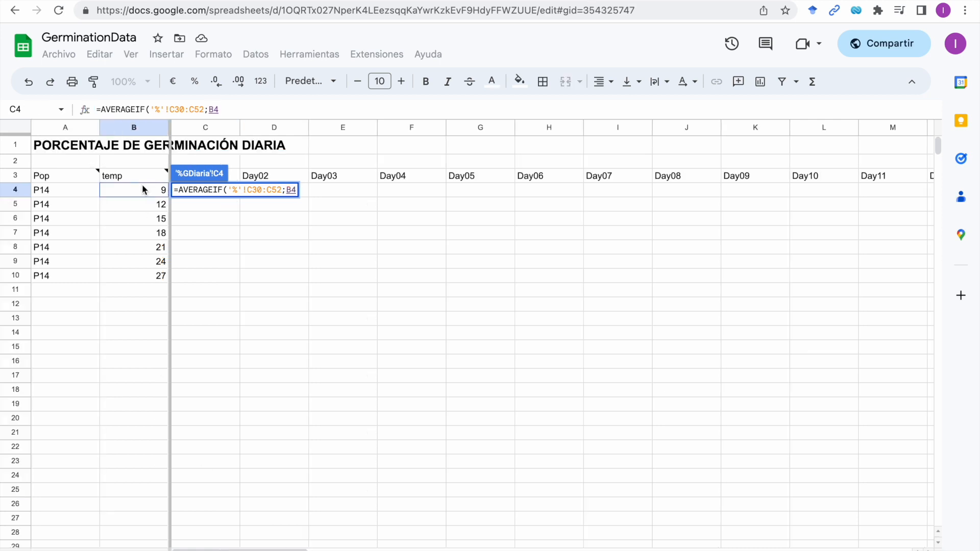
type(";")
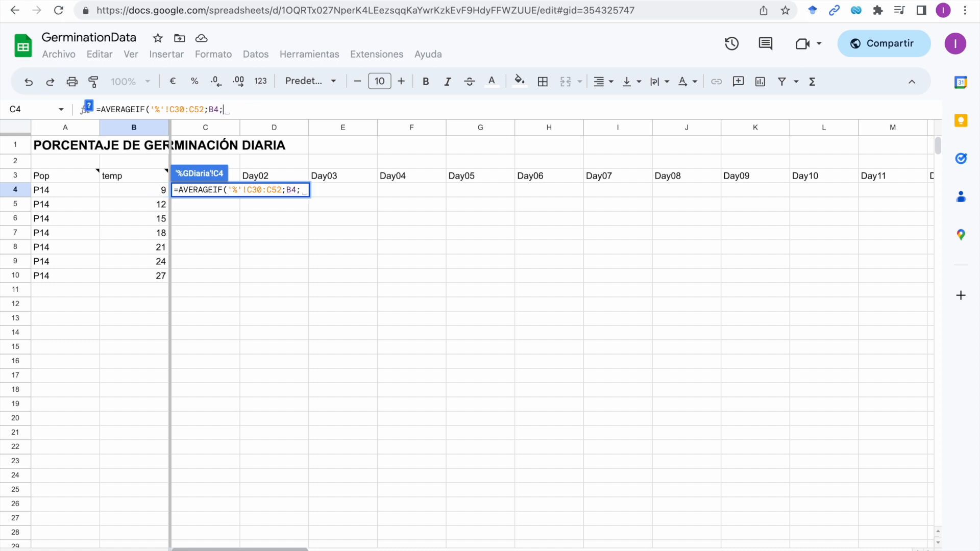
left_click(179, 550)
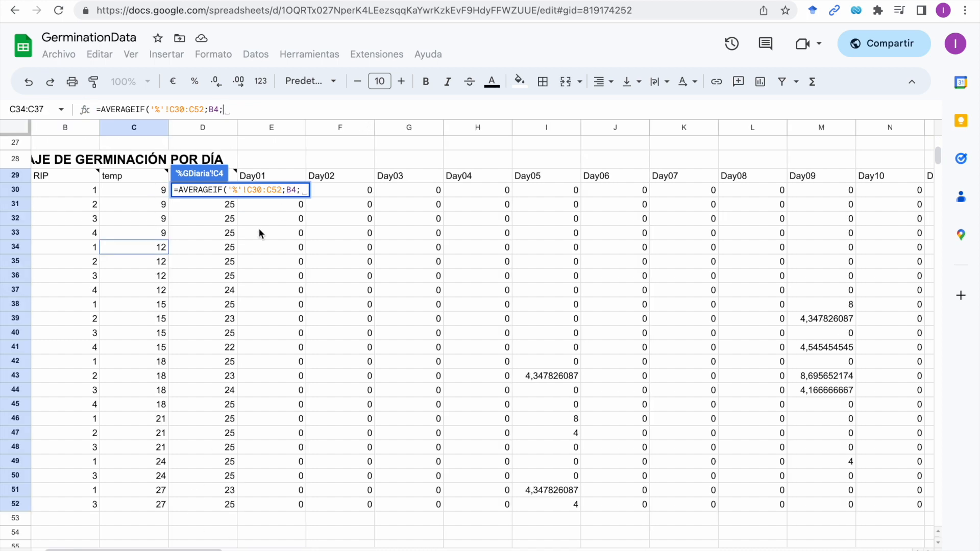
scroll(259, 233, "right", 2)
left_click_drag(122, 189, 152, 503)
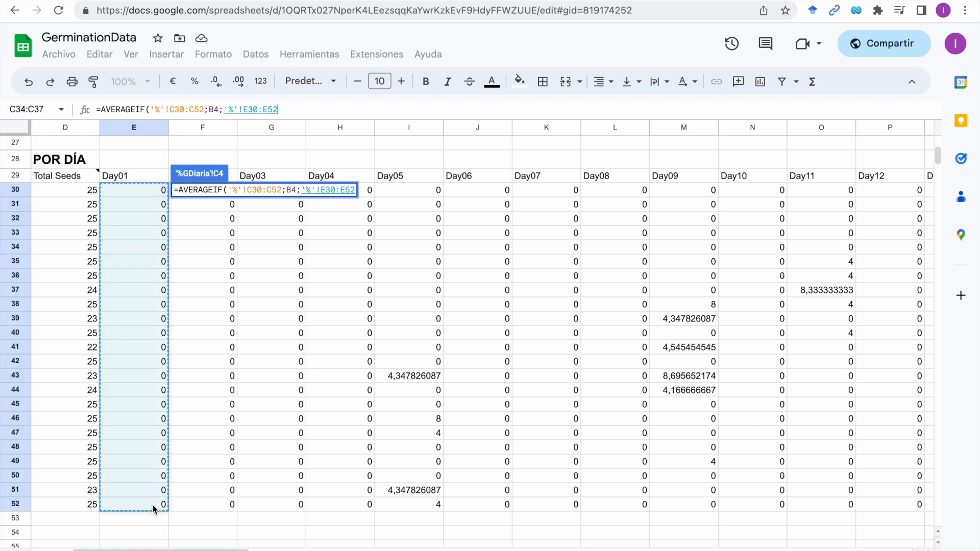
key("Return")
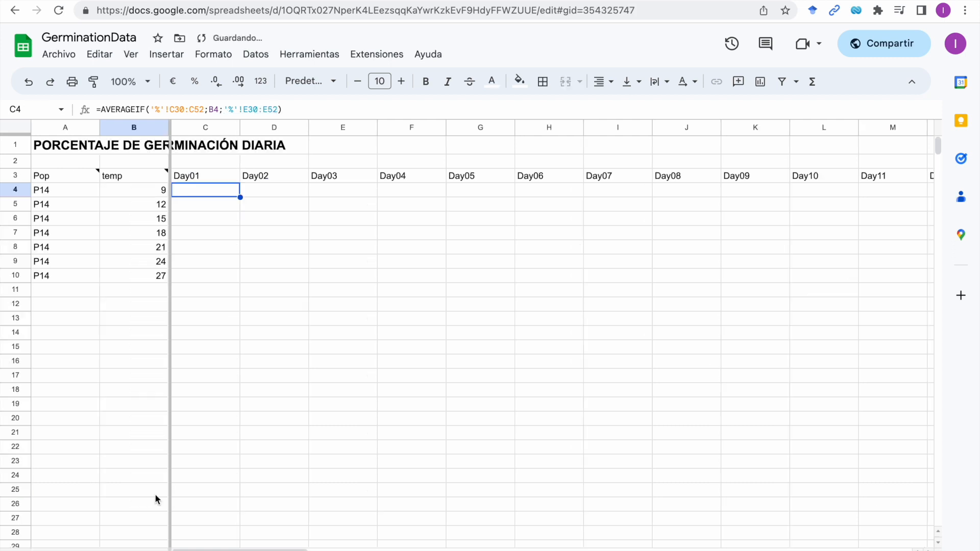
left_click(492, 81)
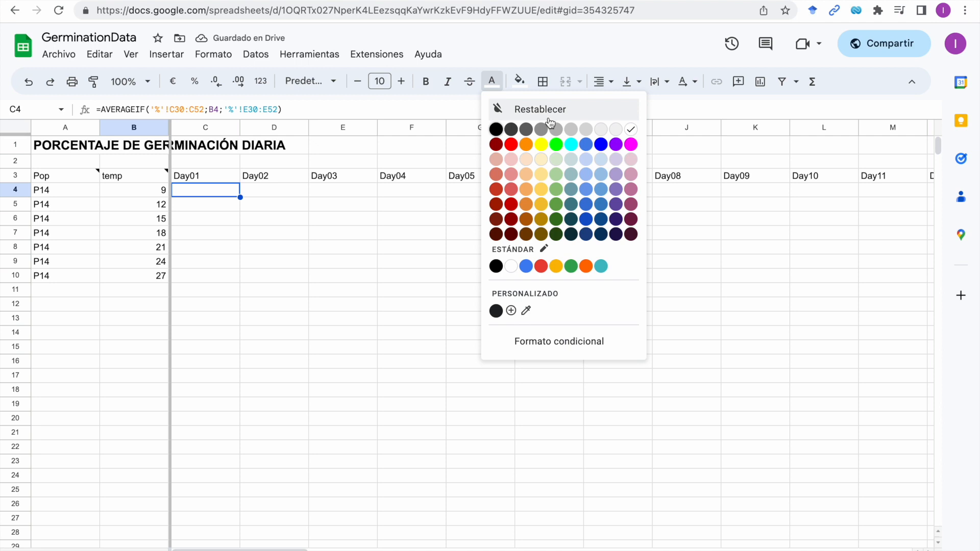
left_click(496, 130)
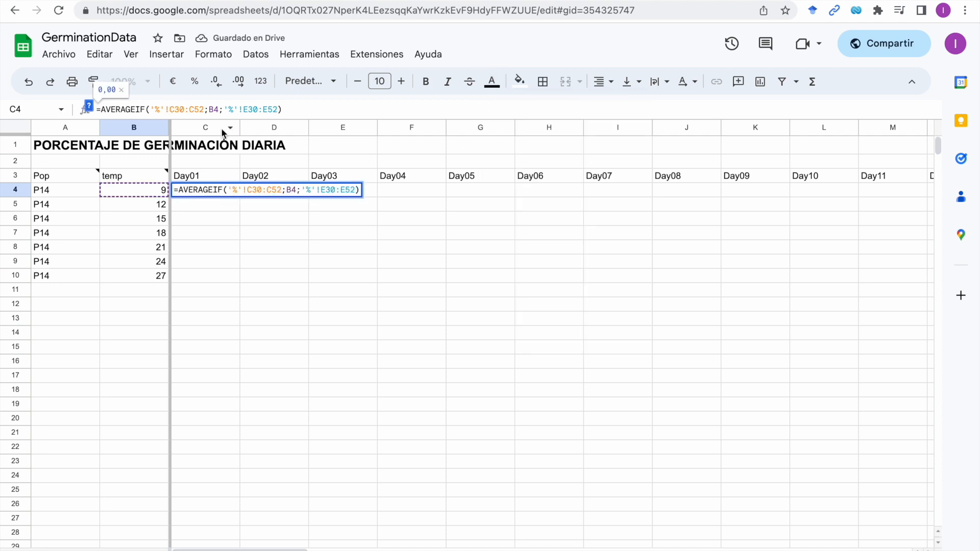
Step: Anchor the references in the C4 formula as $C$30:$C$52 for the criteria range and $B4 for the criterion
left_click(171, 109)
type("$")
left_click(179, 109)
type("$")
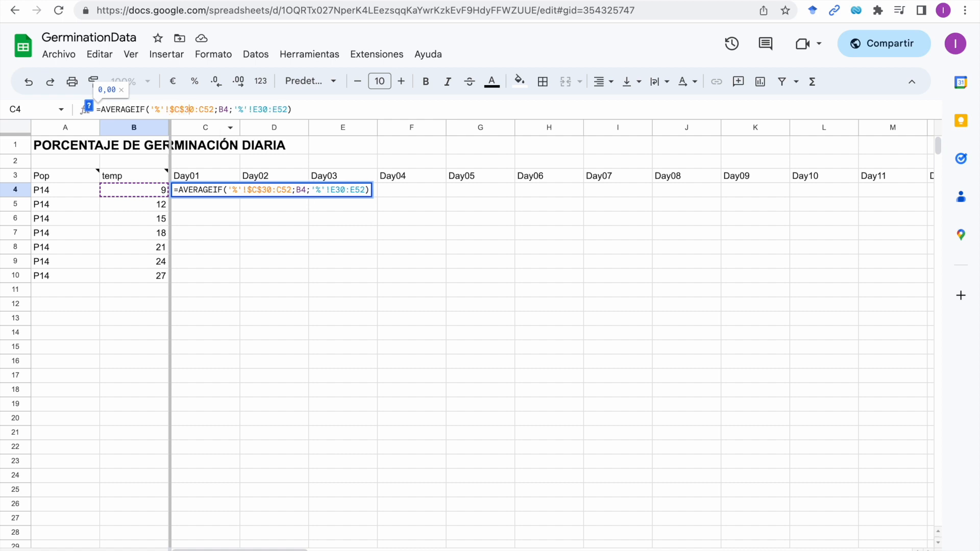
left_click(198, 109)
type("$C$")
key("Right")
type("$")
key("Right")
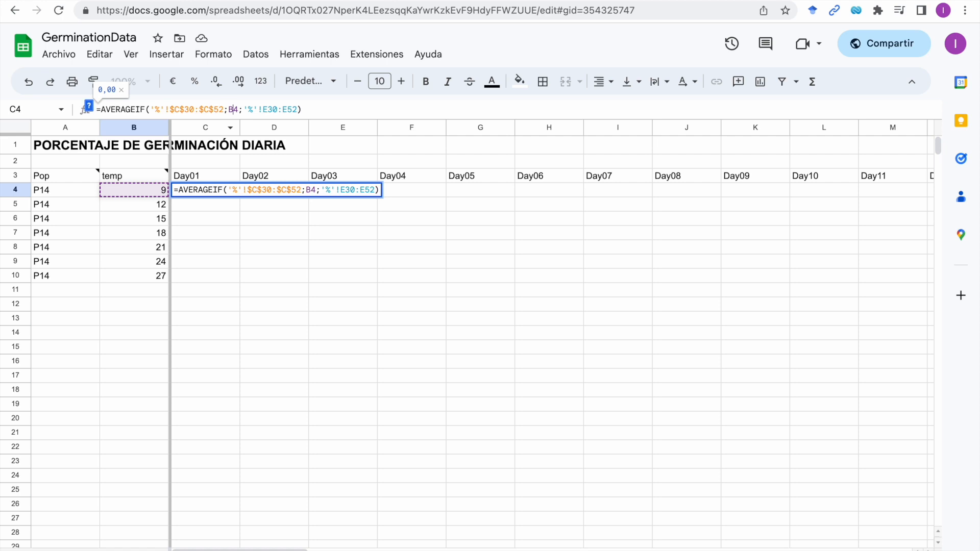
type("$")
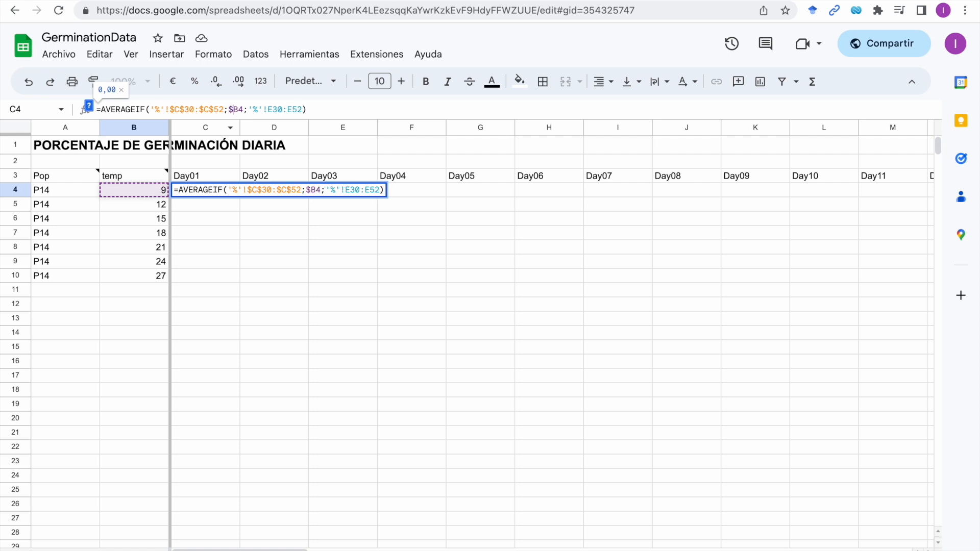
left_click(306, 109)
key("Left")
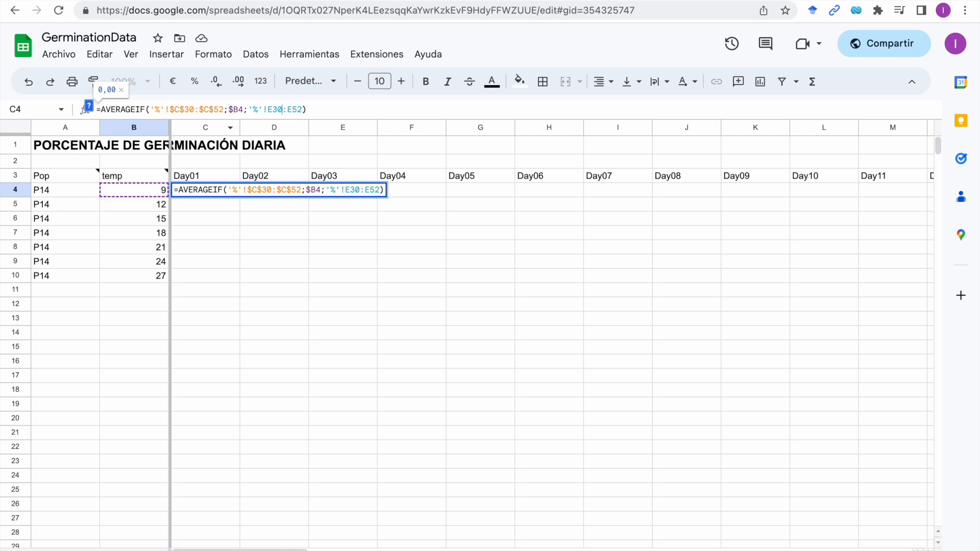
key("Left")
key("Left")
key("Left")
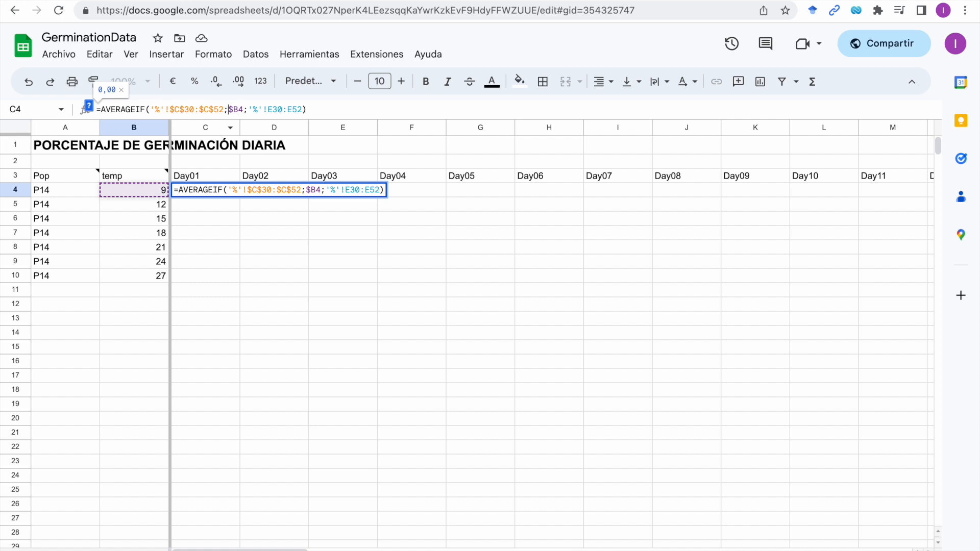
key("Return")
Step: Fill the C4 formula down through C10 and inspect the copied formulas in C9 and C8
key("Up")
left_click_drag(240, 197, 219, 281)
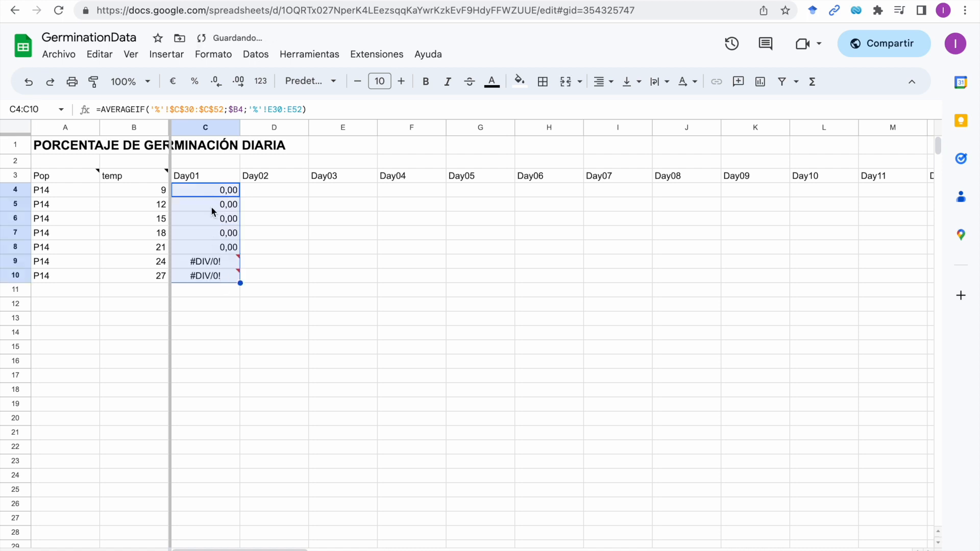
left_click(213, 263)
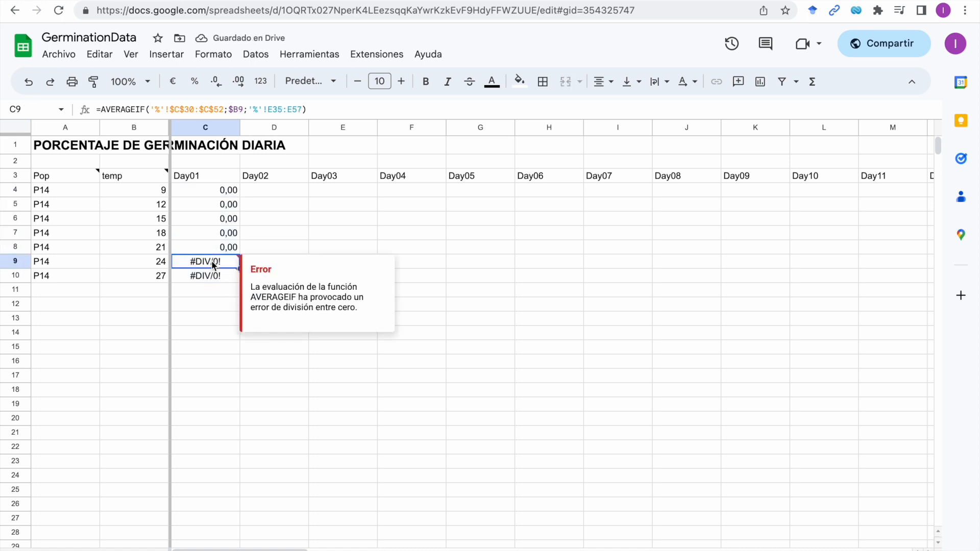
left_click(212, 251)
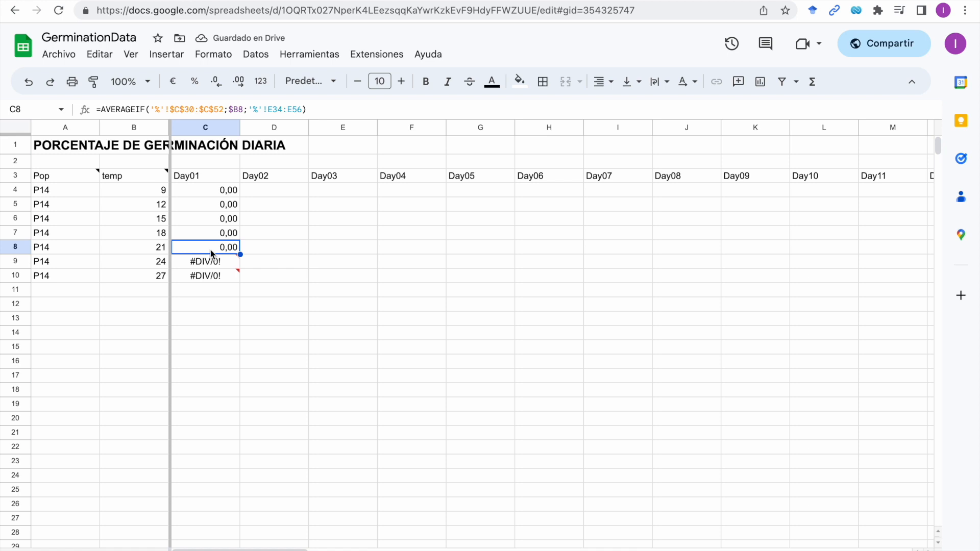
Step: Anchor the rows of the average range in the C4 formula as '%'!E$30:E$52
key("Up")
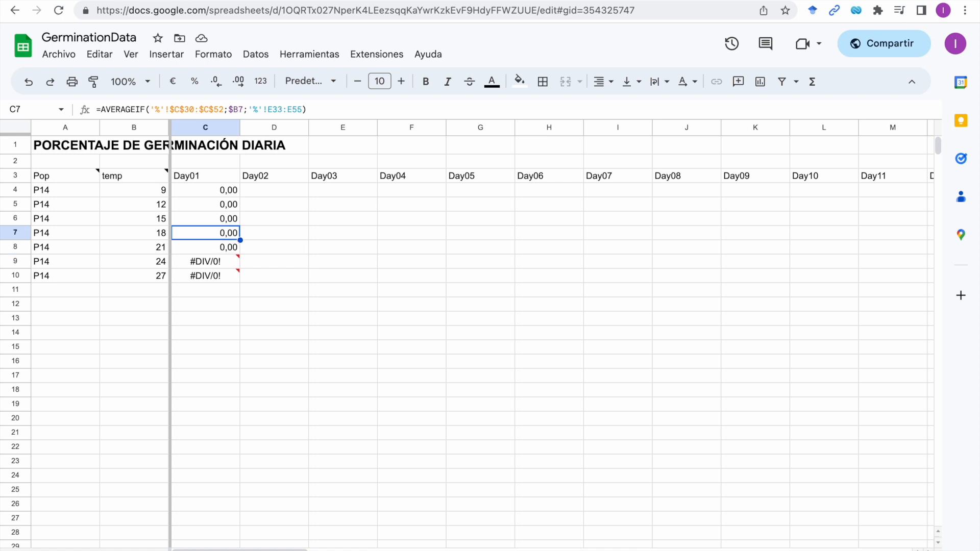
key("Up")
key("Up")
key("Up")
key("Up")
key("Down")
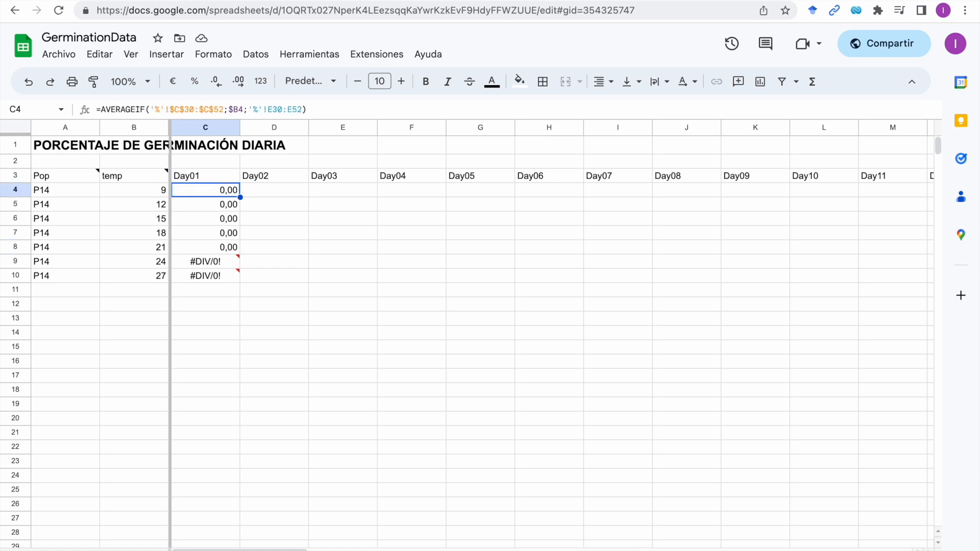
left_click(274, 109)
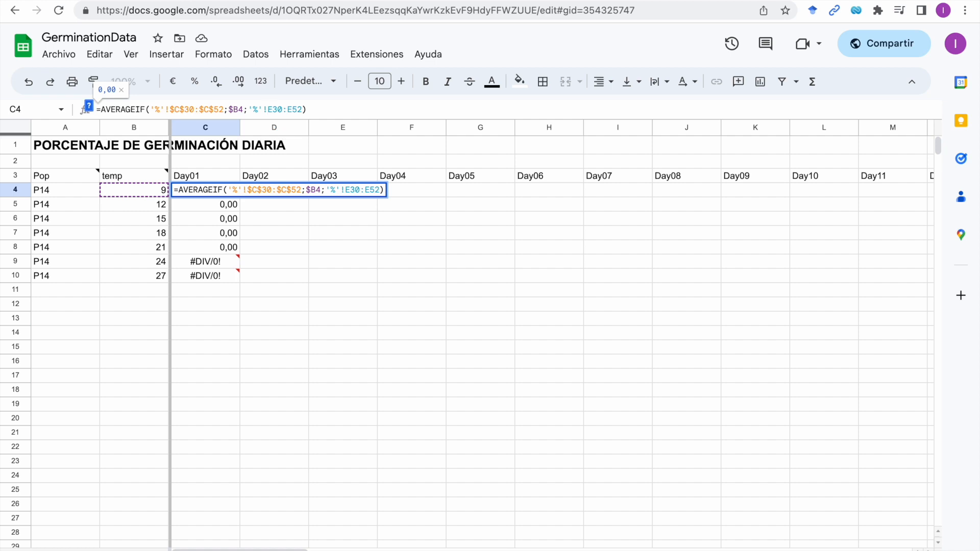
type("$C$")
key("Return")
key("Up")
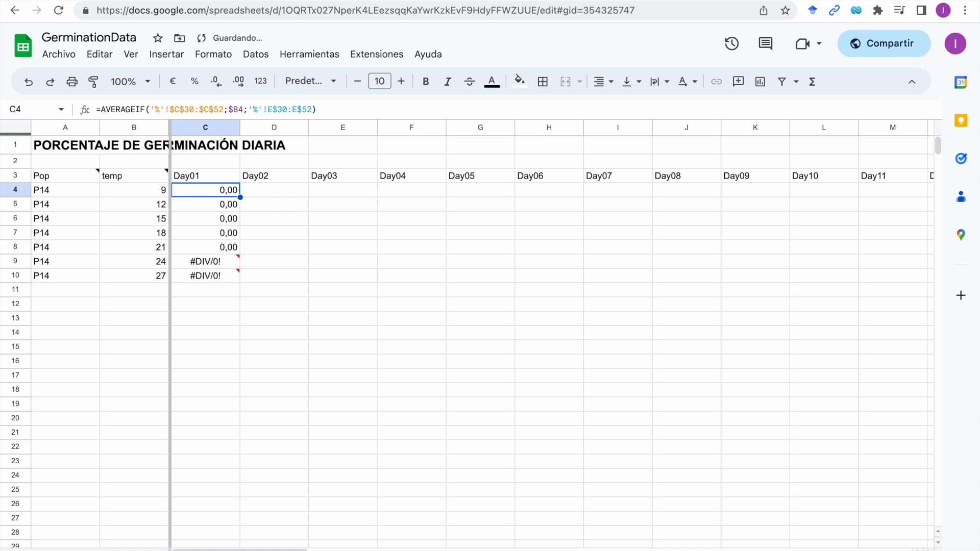
Step: Fill the corrected C4 formula down through C10 for all temperatures
left_click_drag(238, 196, 237, 278)
left_click(224, 208)
key("Down")
key("Down")
key("Down")
key("Down")
key("Down")
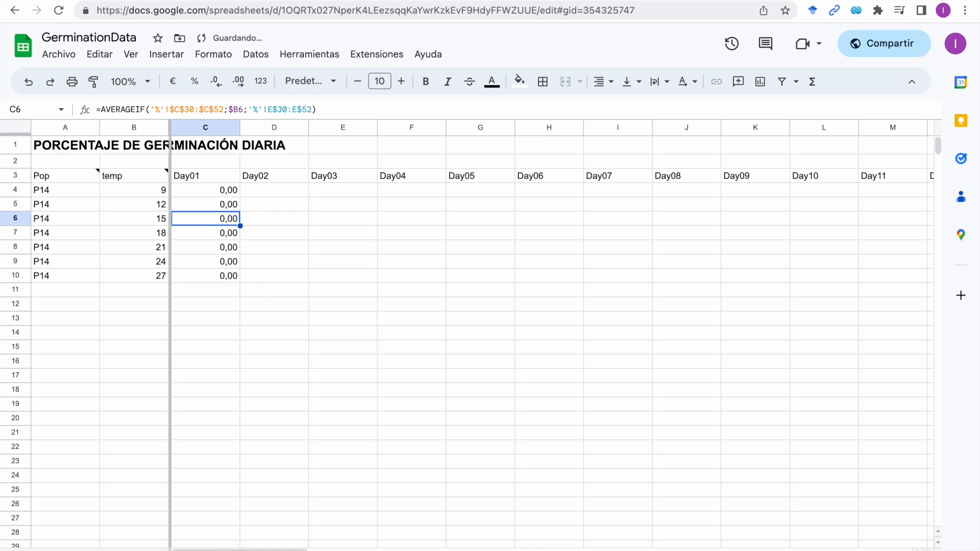
Step: Examine the copied formulas in the Day01 column to check their ranges and temperature criterion
key("Up")
key("Up")
key("Up")
key("Up")
key("Up")
key("Up")
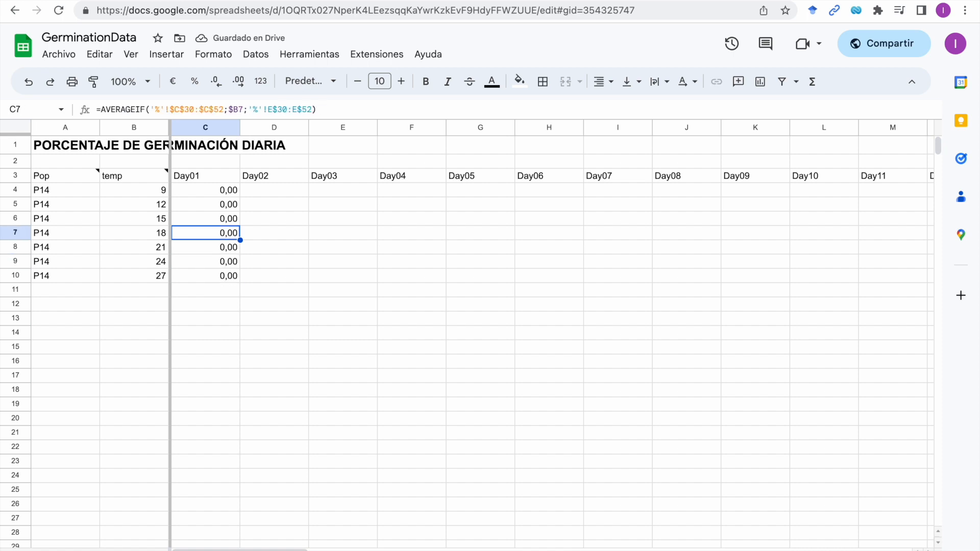
key("Down")
key("Down")
key("Down")
key("Down")
key("Down")
key("Down")
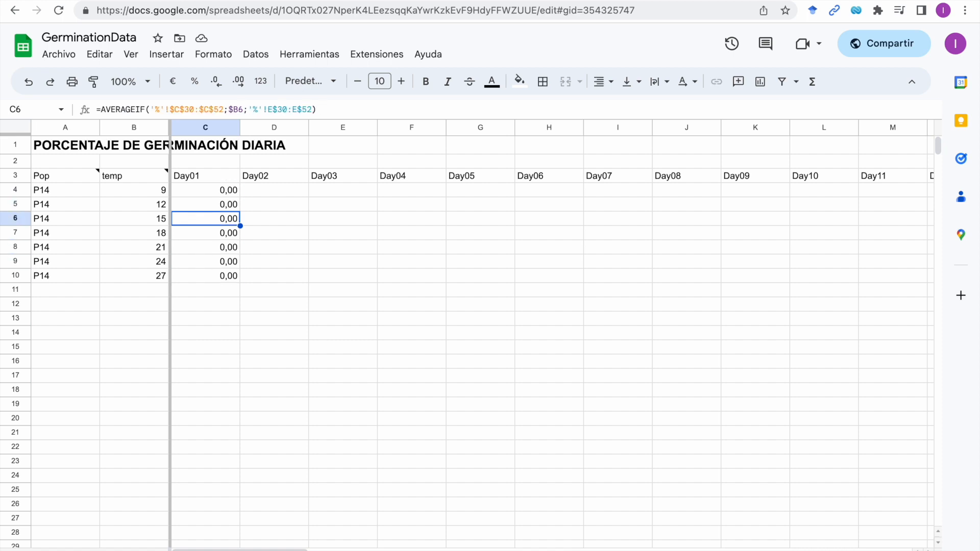
Step: Make the criterion reference fully absolute in each formula from C4 to C10, as $B$4 through $B$10
key("Up")
key("Up")
key("Up")
key("Up")
key("Up")
key("Up")
left_click(238, 109)
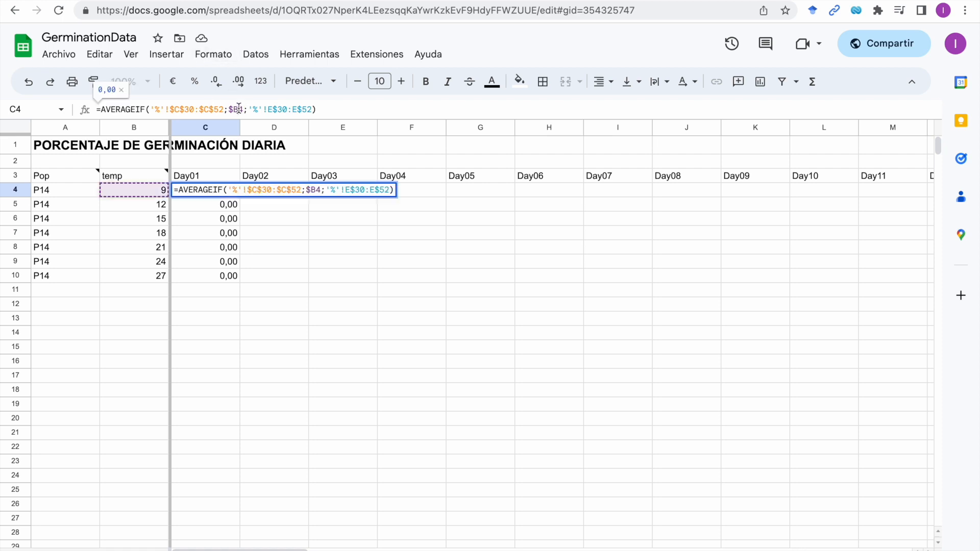
key("Return")
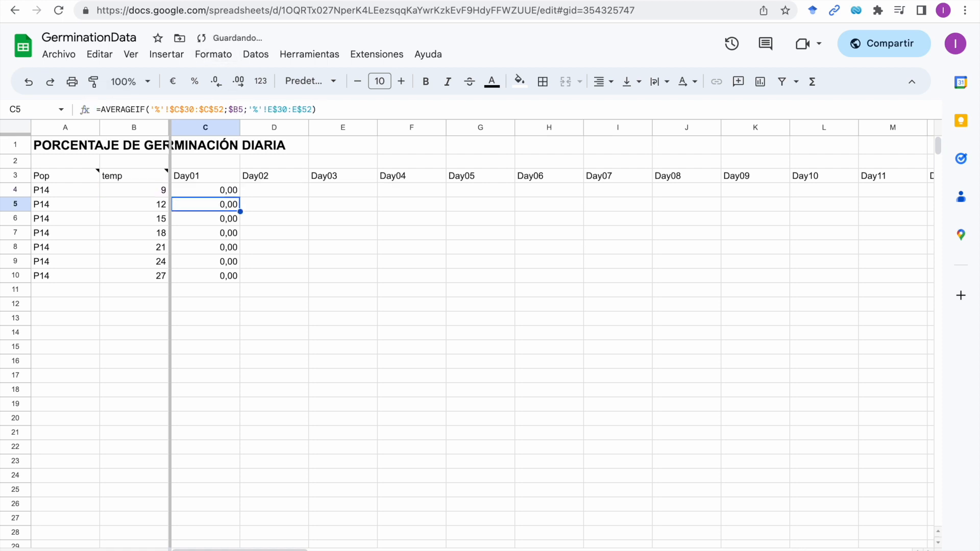
left_click(238, 108)
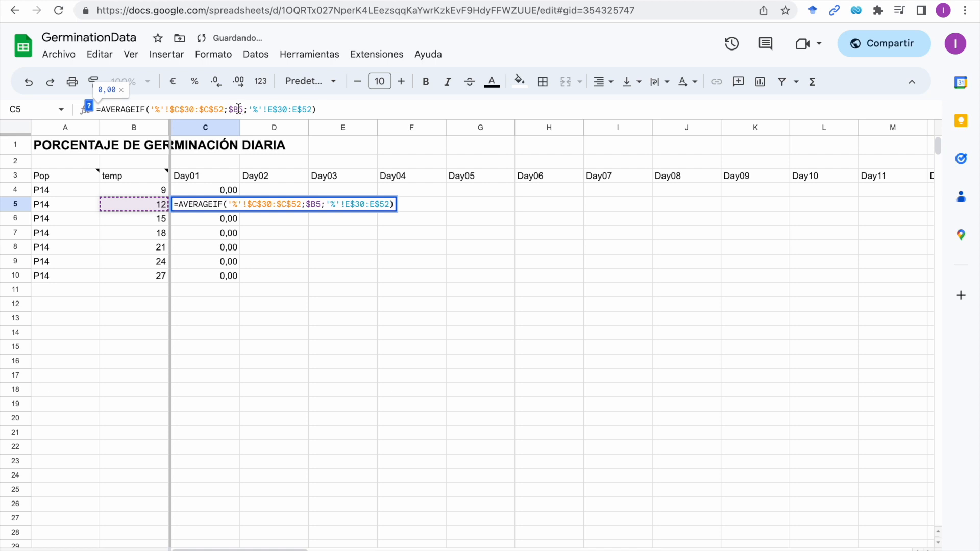
key("Return")
left_click(238, 109)
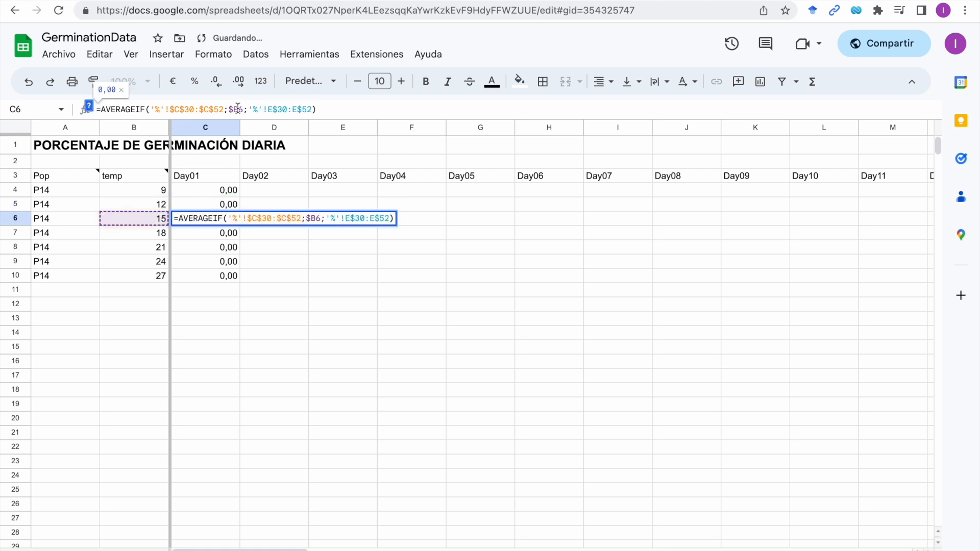
key("Return")
left_click(237, 108)
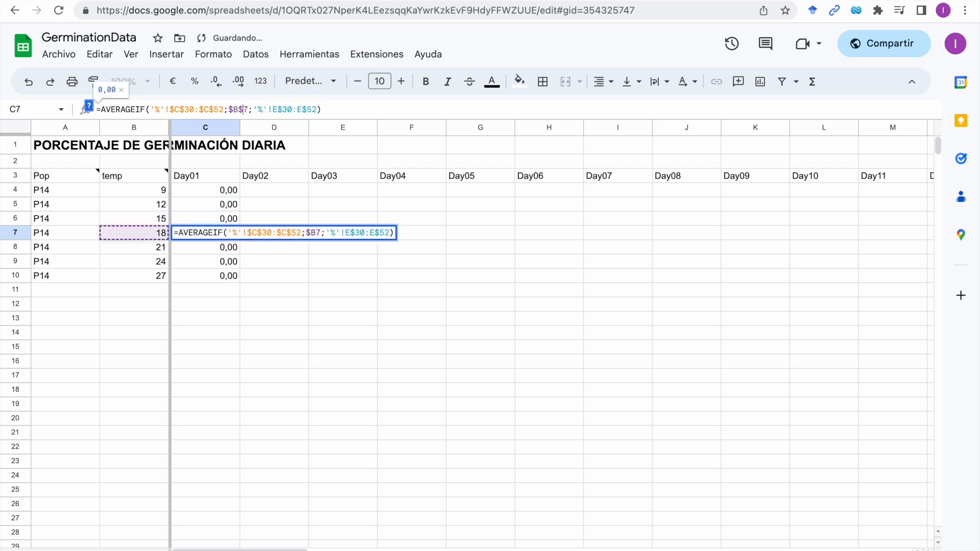
key("Return")
left_click(238, 108)
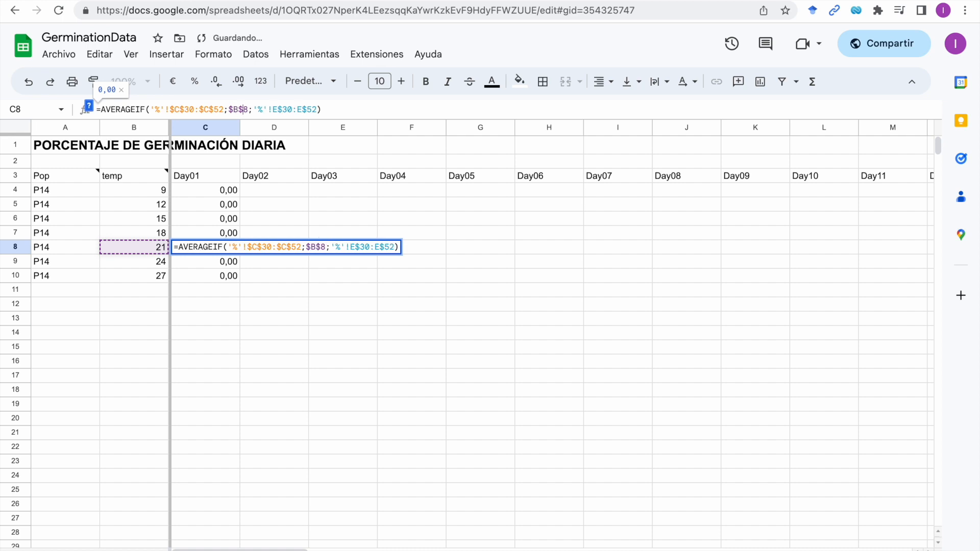
key("Return")
left_click(236, 108)
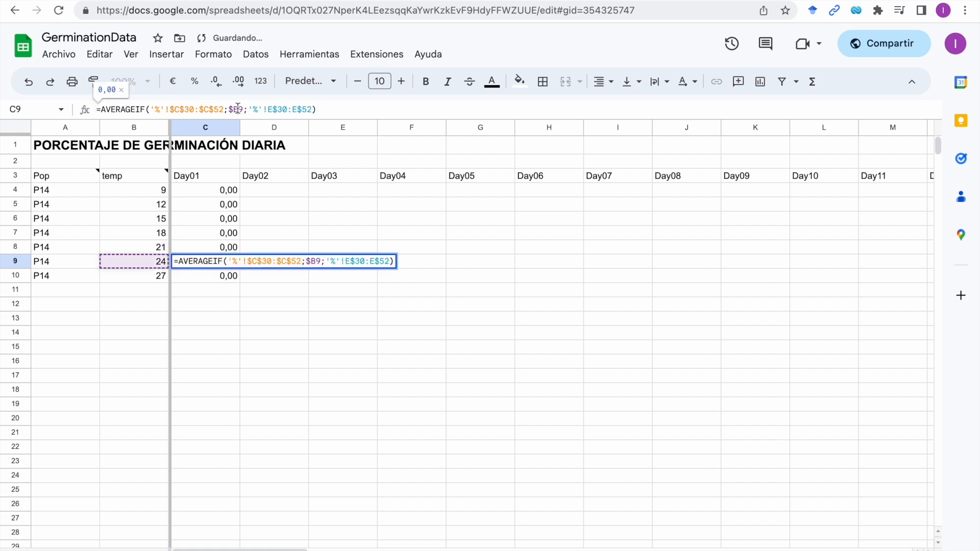
key("Return")
key("Return")
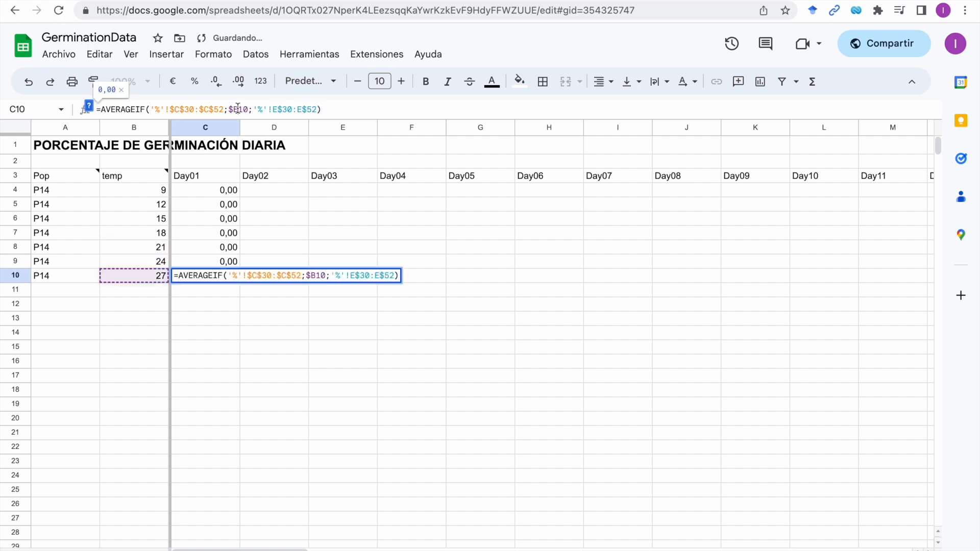
key("Return")
Step: Fill the C4:C10 formulas across through the Day04 column and spot-check the copied cells
left_click_drag(236, 189, 413, 281)
left_click(352, 306)
left_click(299, 219)
left_click(363, 223)
left_click(406, 206)
left_click(298, 191)
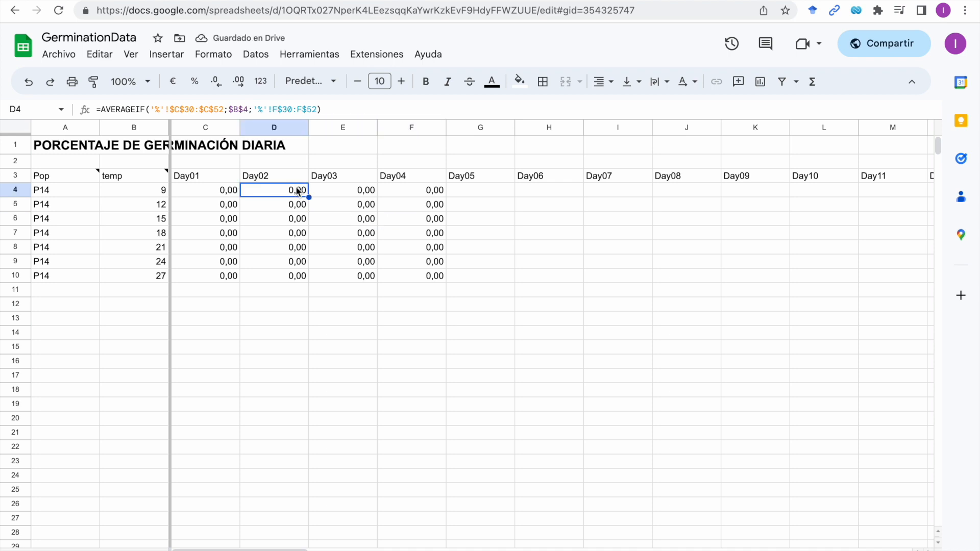
Step: Compare the formulas in C4 through F4, checking the average range of each day and the anchored $B$4 criterion
key("Right")
key("Left")
key("Left")
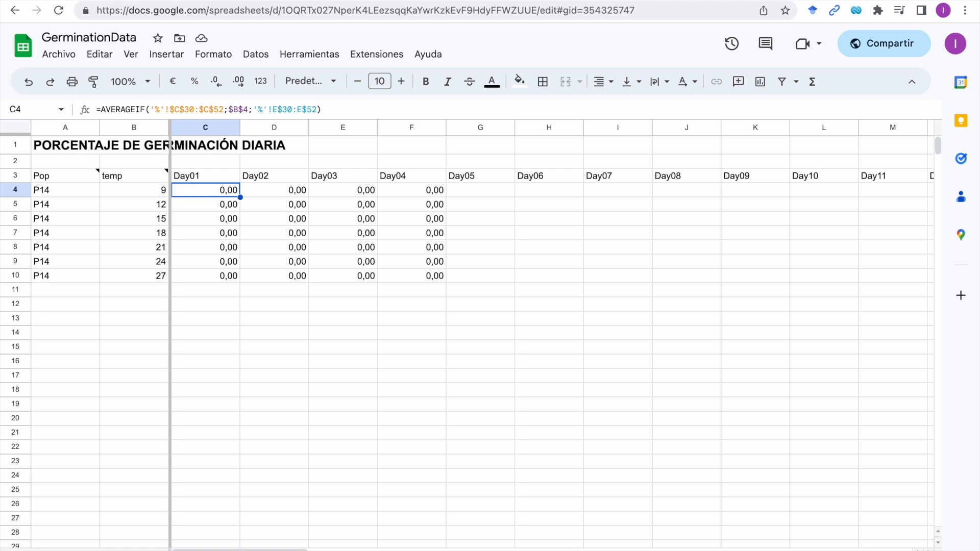
key("Right")
key("Right")
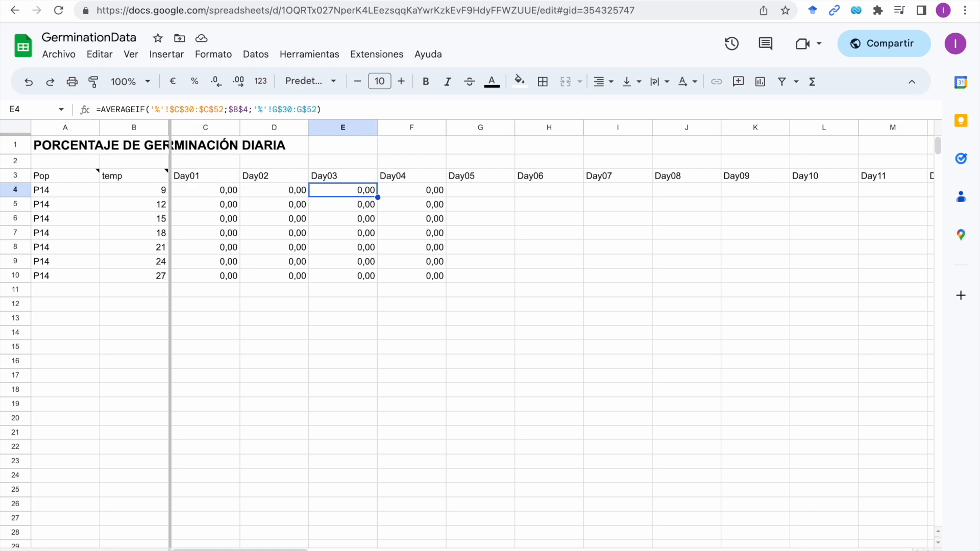
key("Right")
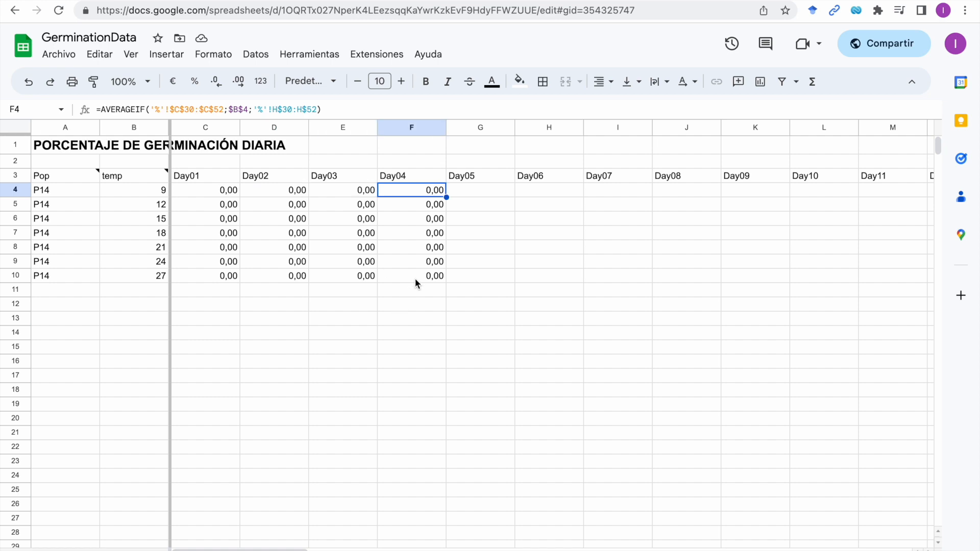
key("Left")
key("Left")
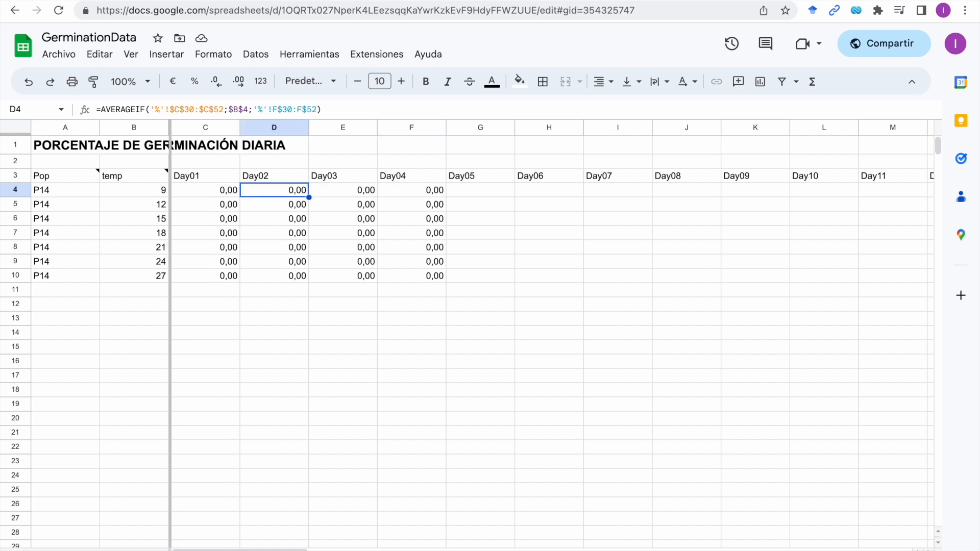
key("Left")
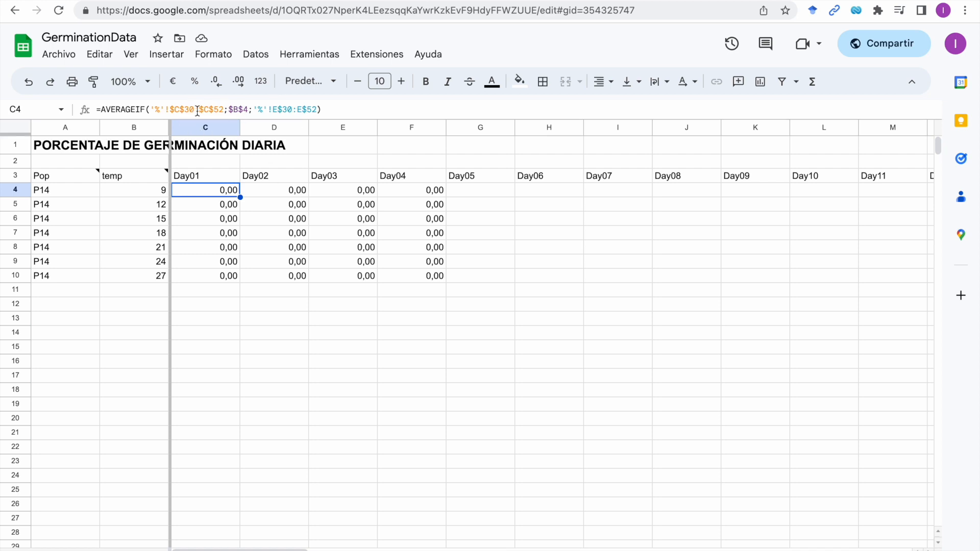
left_click(240, 109)
double_click(240, 110)
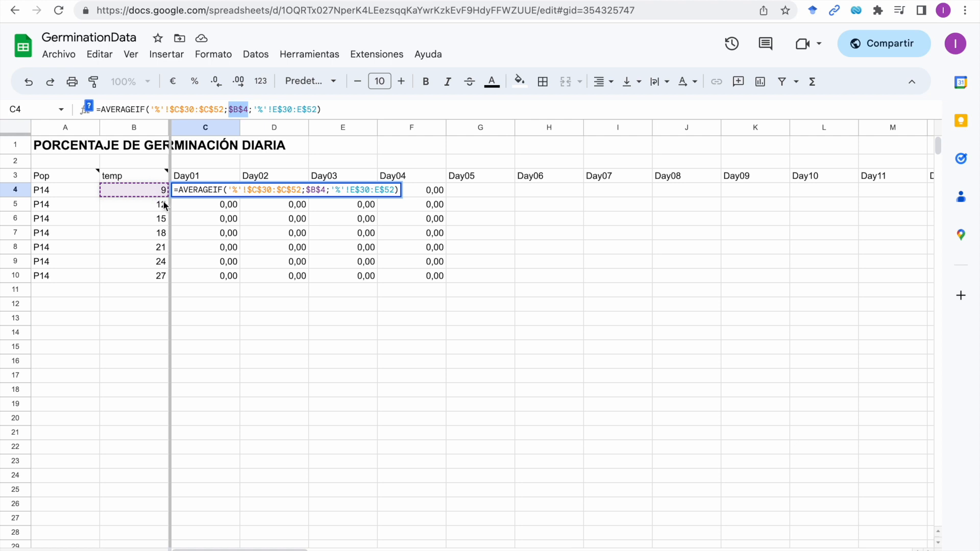
key("Return")
Step: Fill the daily average formulas for all temperatures from Day04 across through the Day59 column
key("Down")
key("Down")
left_click_drag(437, 191, 815, 330)
left_click(878, 189)
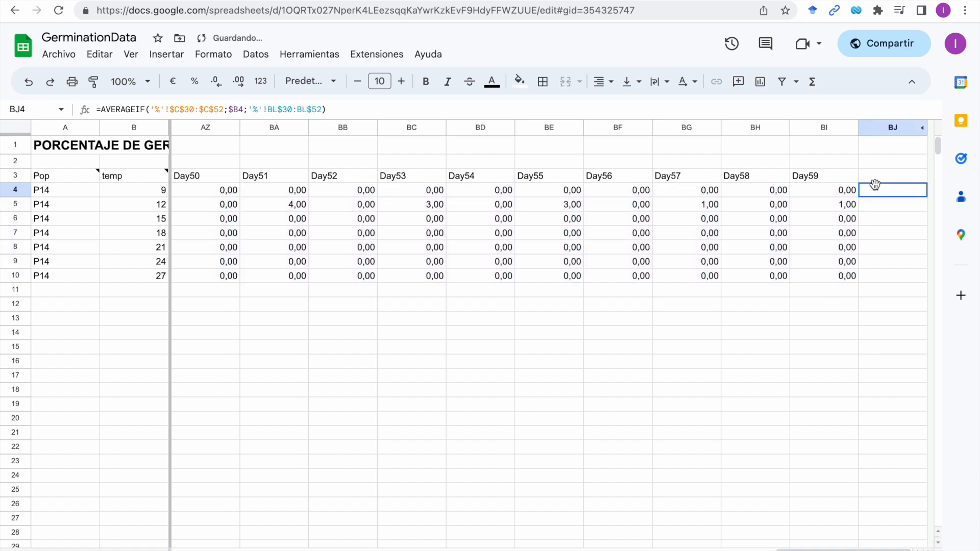
Step: Set the Day60 header's text colour to black and extend the BI4:BI10 formulas into column BJ
left_click(873, 175)
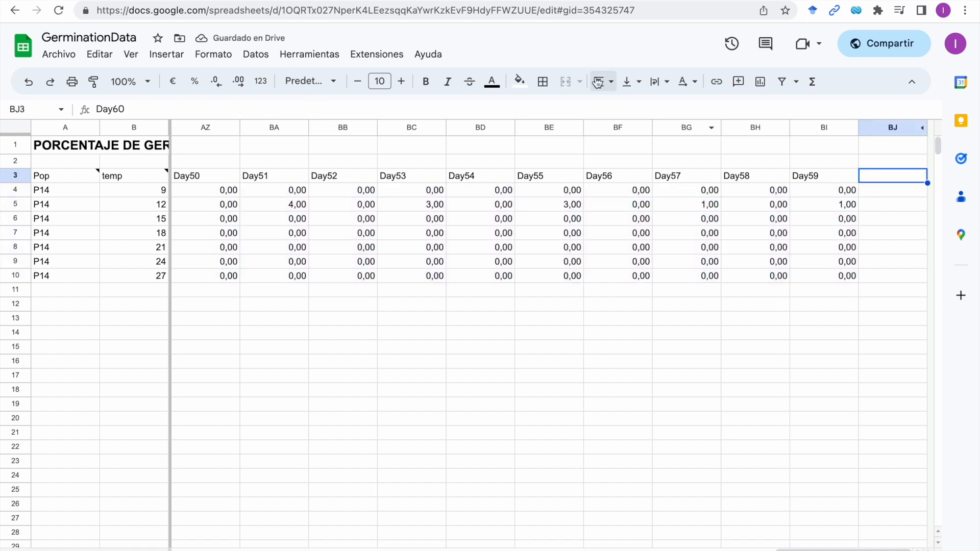
left_click(492, 81)
left_click(509, 109)
left_click_drag(837, 190, 853, 276)
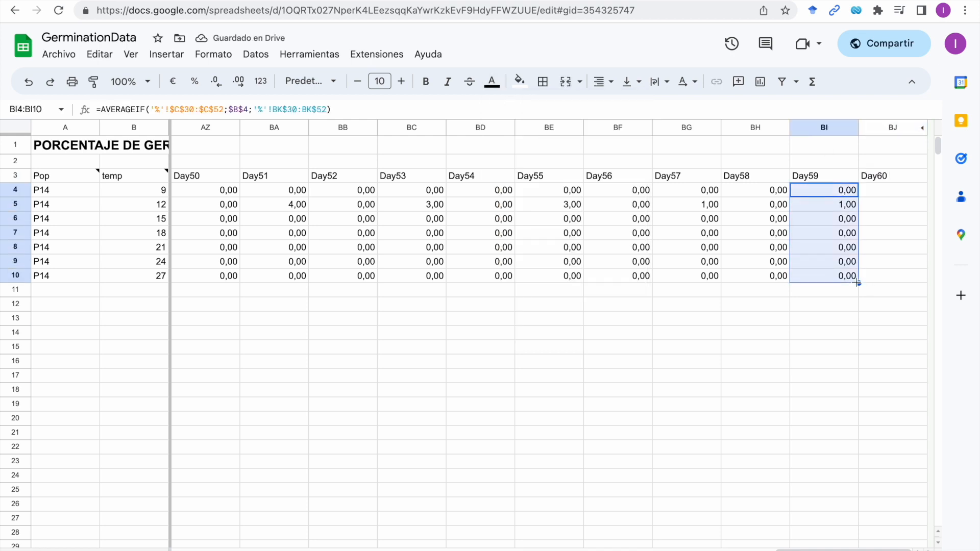
left_click_drag(896, 283, 898, 288)
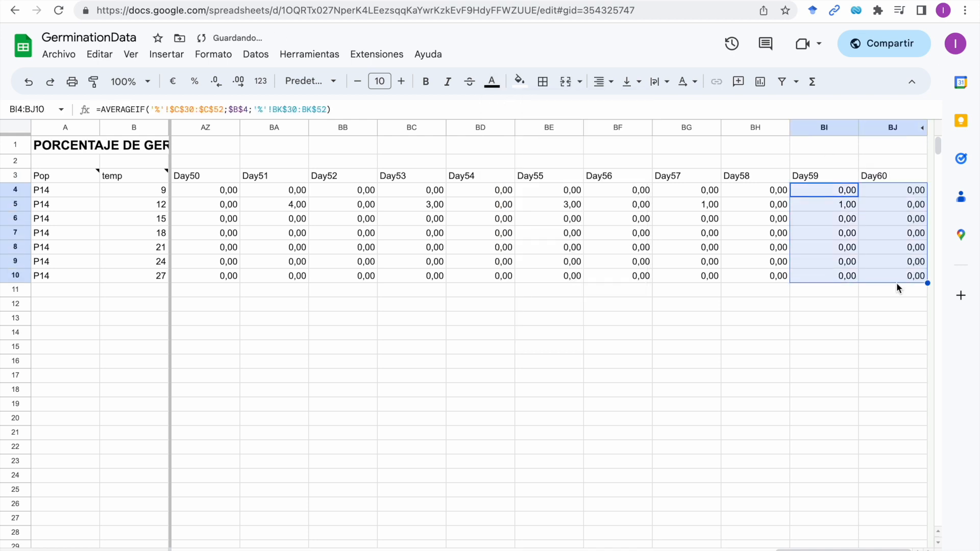
scroll(818, 342, "left", 15)
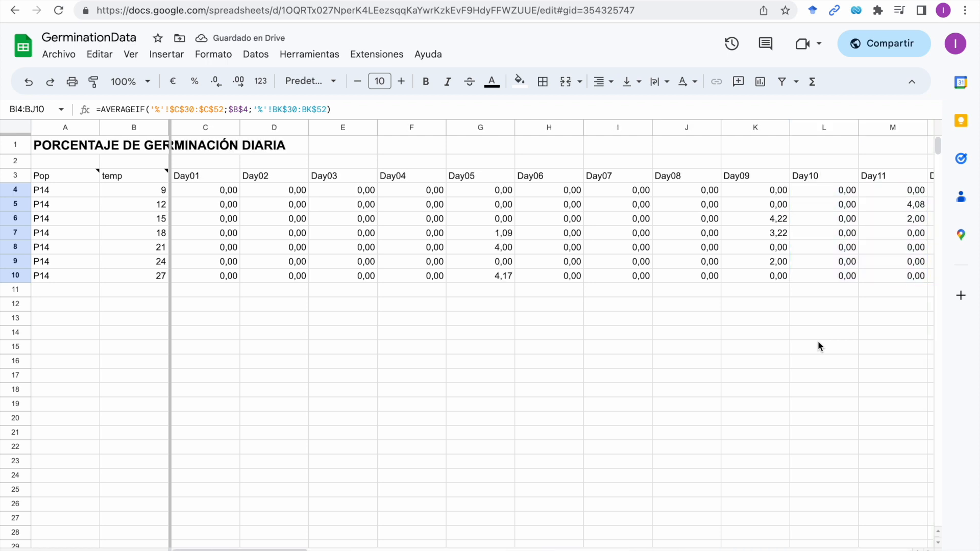
scroll(818, 341, "right", 15)
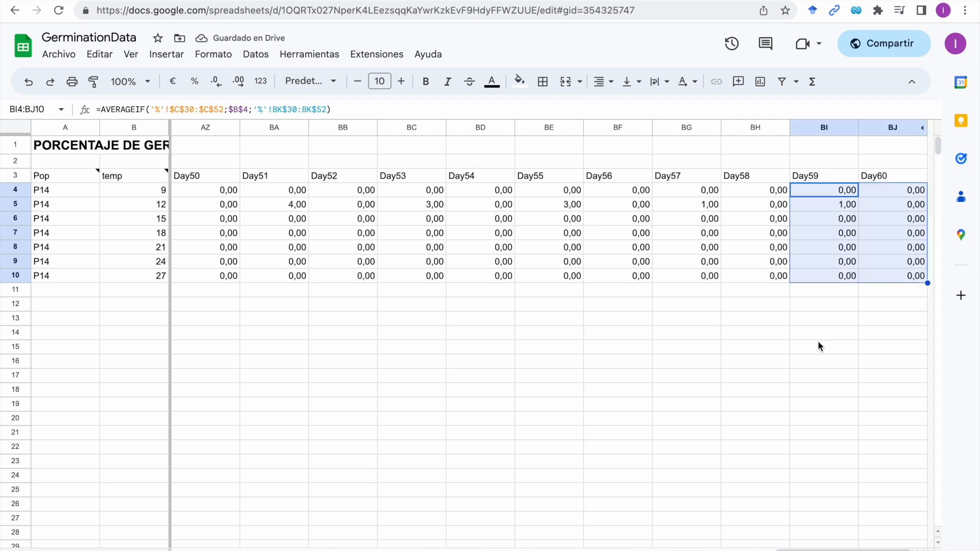
Step: Unhide the T%G column after Day60 and inspect the sum range of the BK4 formula
left_click(921, 128)
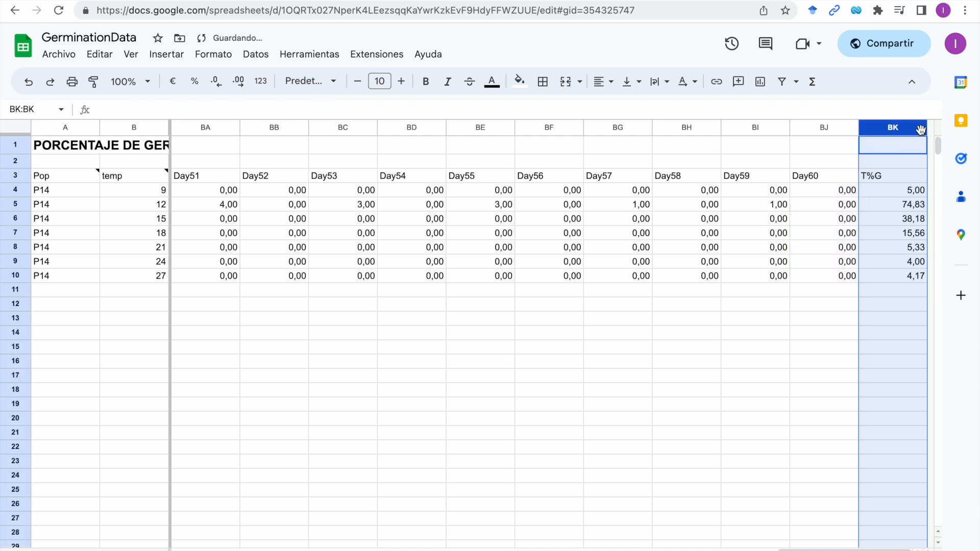
left_click(892, 175)
left_click(894, 186)
left_click(186, 110)
scroll(288, 277, "left", 15)
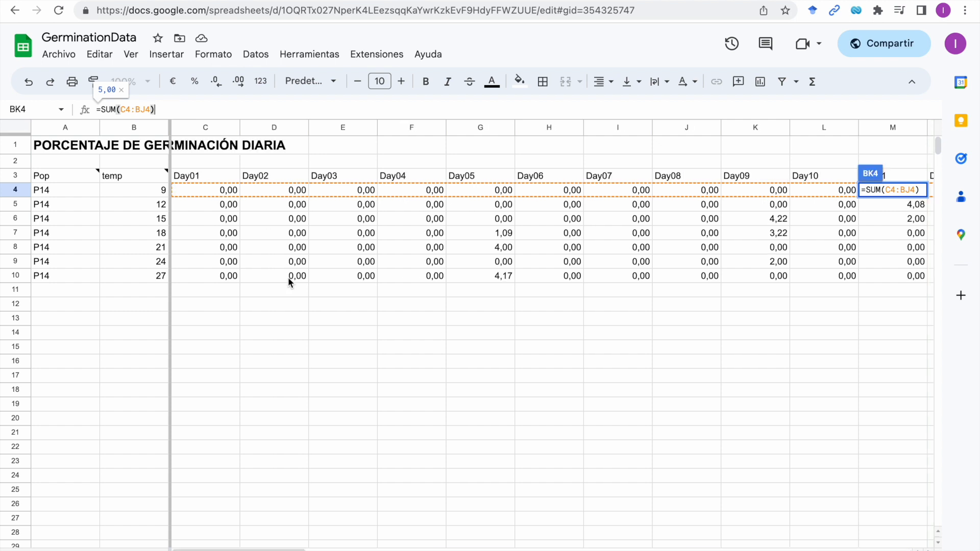
scroll(288, 277, "right", 15)
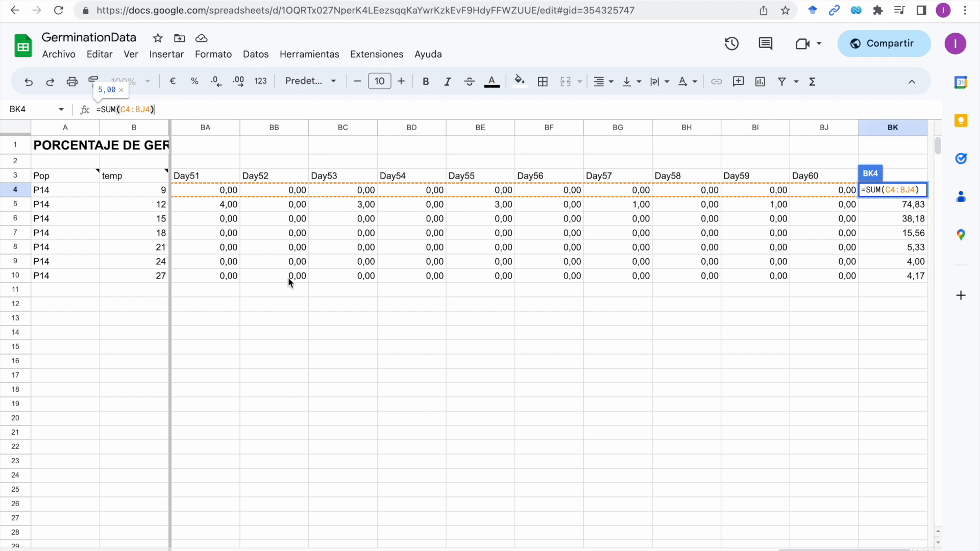
Step: Re-enter the total germination formula in BK4 as =SUM(C4:BJ4)
triple_click(160, 110)
type("=sum")
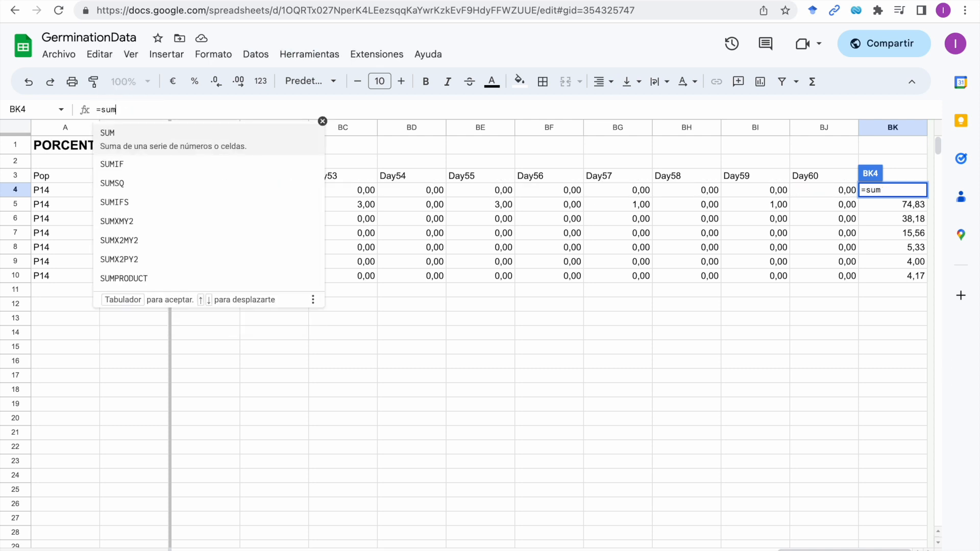
key("Tab")
left_click_drag(837, 193, 215, 192)
key("Return")
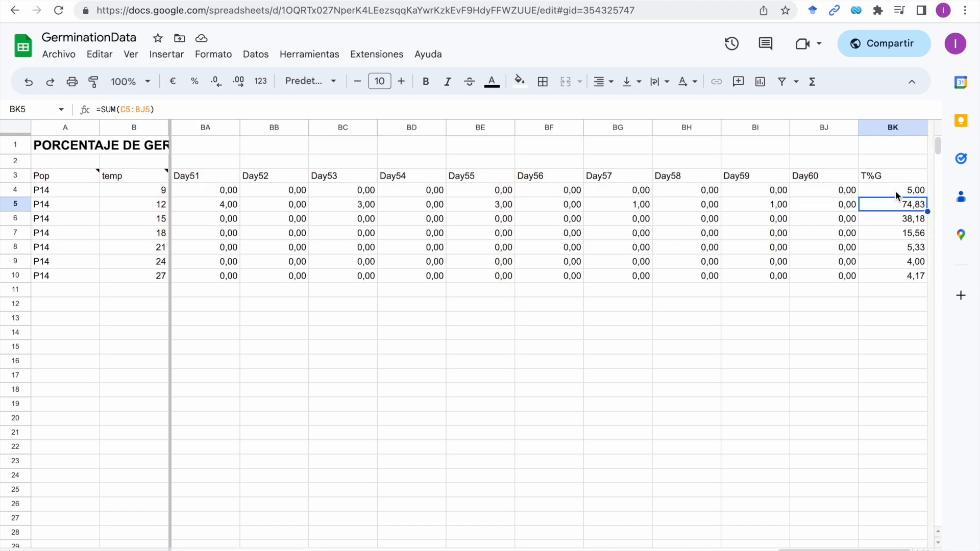
Step: Fill the BK4 total formula down through BK10
left_click(902, 193)
left_click_drag(927, 196, 920, 280)
left_click(903, 209)
Step: Switch to the germination capacity charts sheet and select the mean values in C4:C10 for comparison
key("alt+Down")
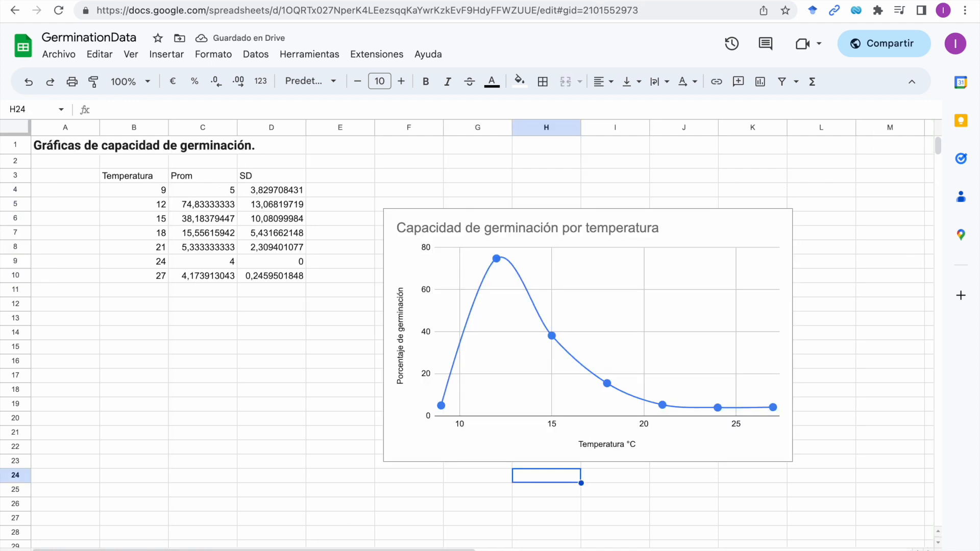
left_click_drag(233, 188, 201, 275)
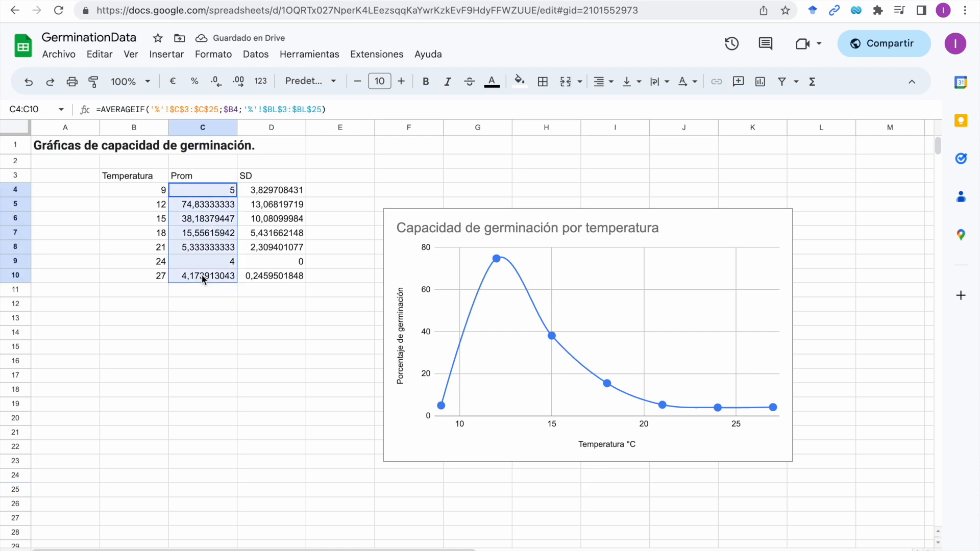
Step: Return to the daily germination sheet and select the T%G totals in BK4:BK10 to compare them with the means
key("alt+Up")
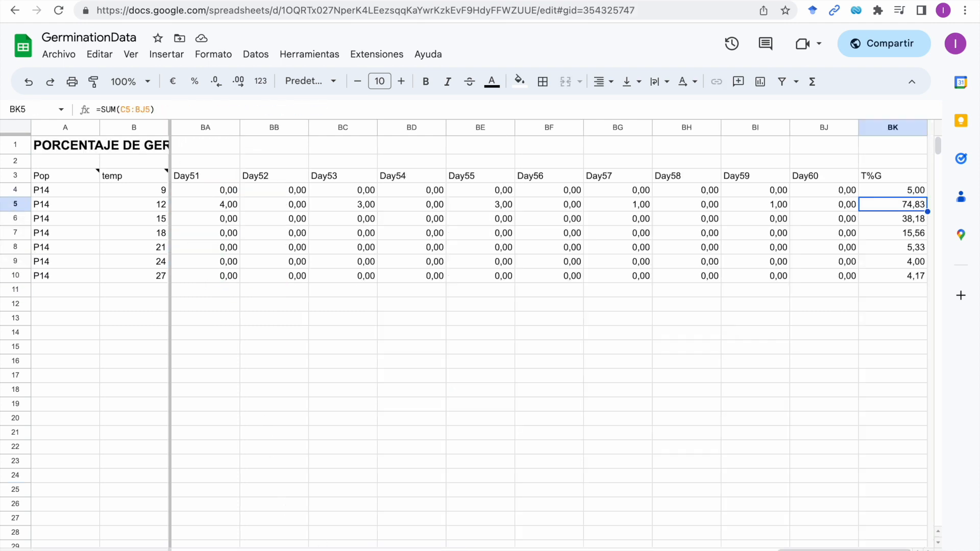
left_click(881, 247)
left_click_drag(892, 192, 908, 275)
left_click(728, 361)
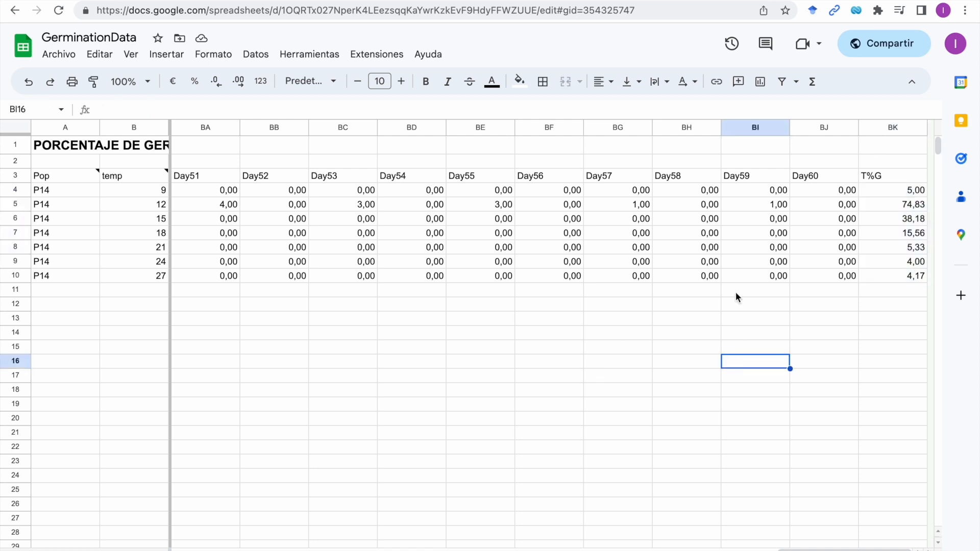
Step: Insert a chart from the daily percentage table A3:BJ10, including the Pop and temp columns
scroll(816, 204, "left", 20)
scroll(817, 204, "right", 20)
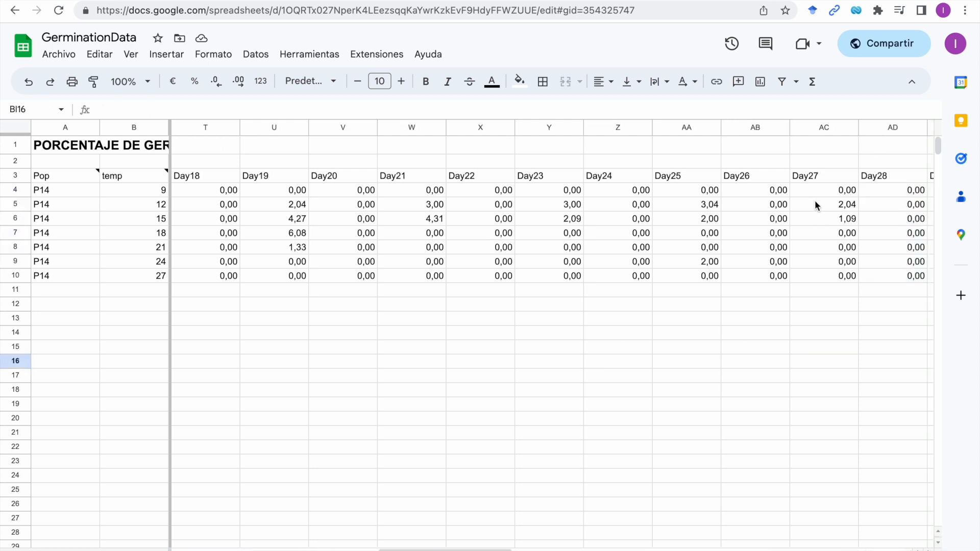
left_click_drag(833, 174, 2, 282)
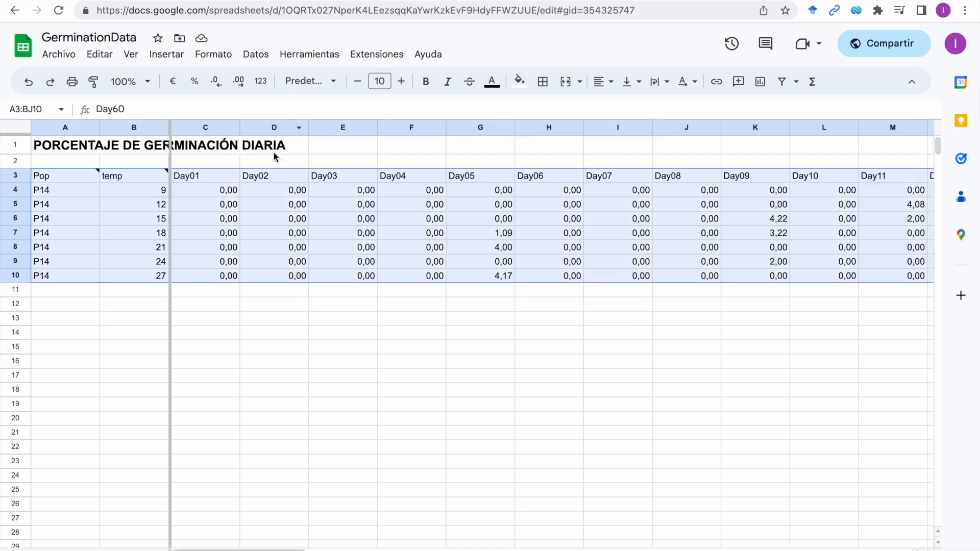
left_click(167, 55)
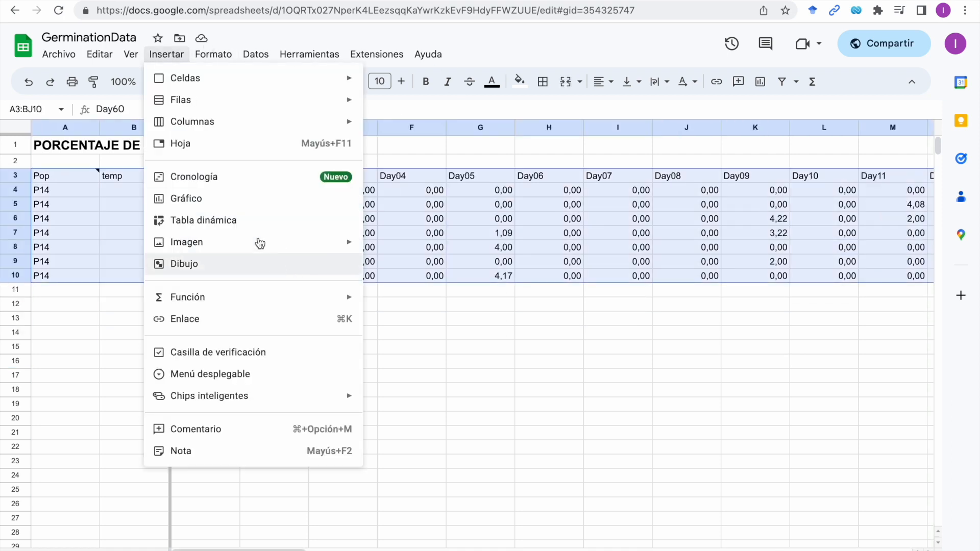
left_click(244, 197)
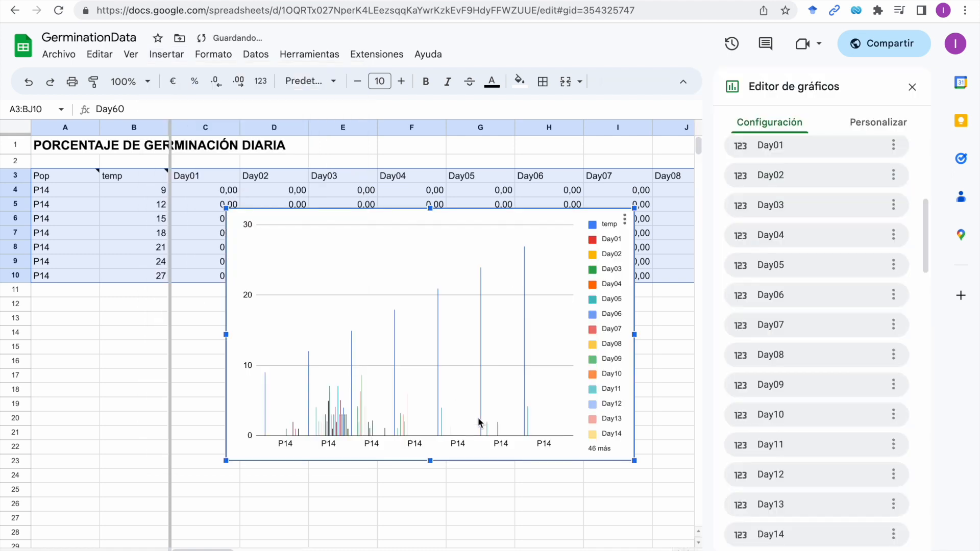
Step: Change the chart of A3:BJ10 to a line chart and switch its rows and columns
scroll(783, 198, "up", 6)
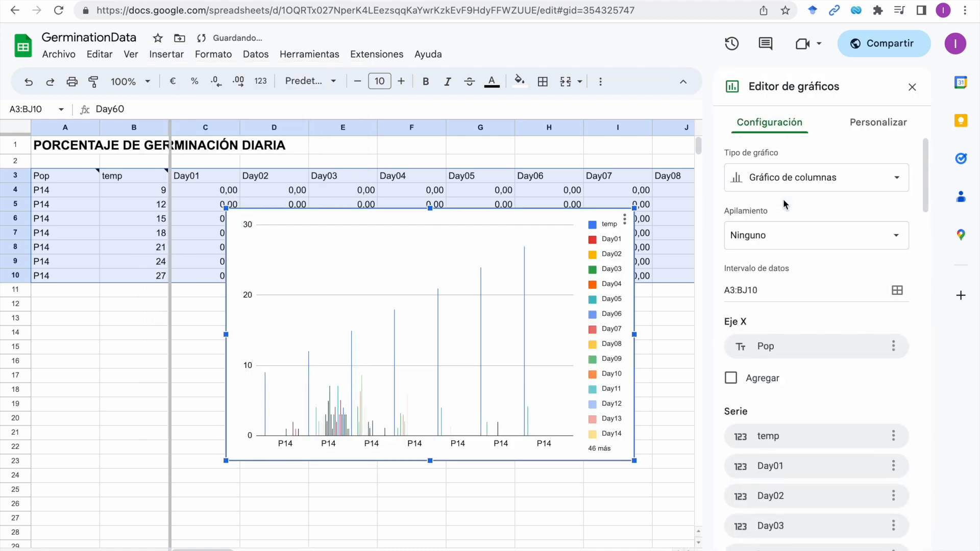
left_click(811, 184)
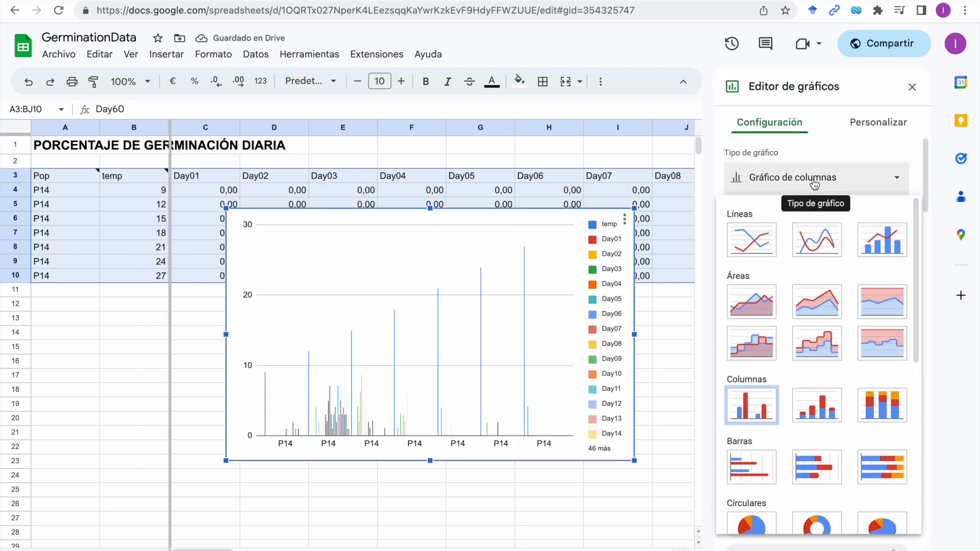
left_click(748, 248)
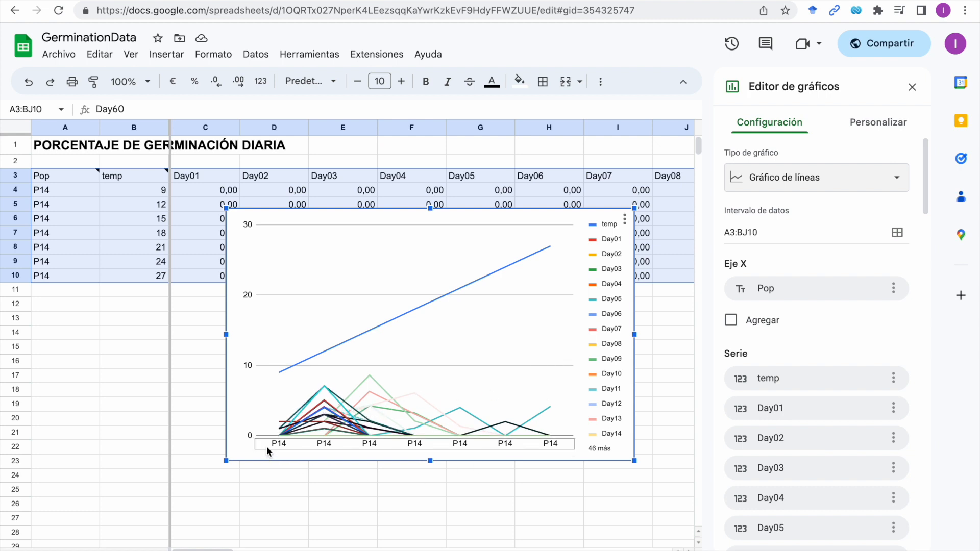
scroll(903, 372, "down", 20)
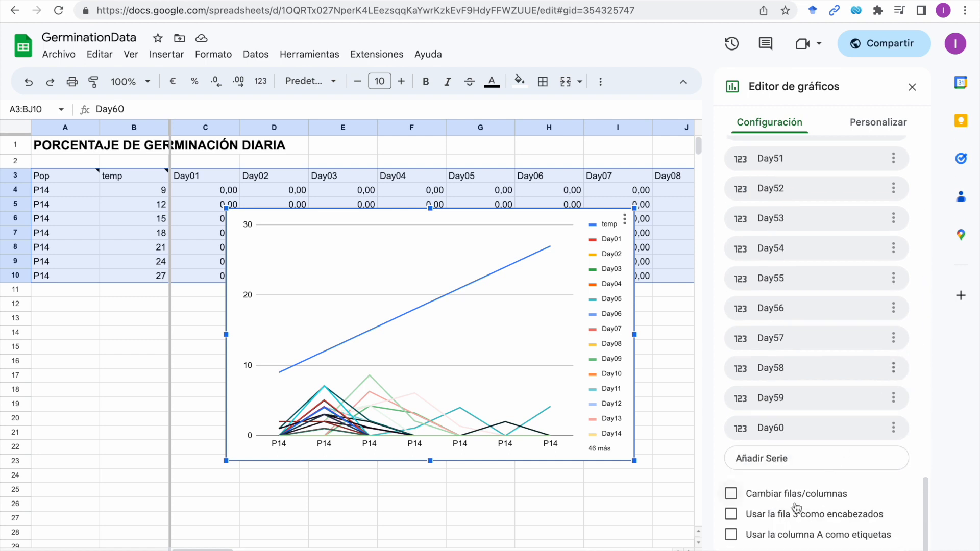
left_click(731, 493)
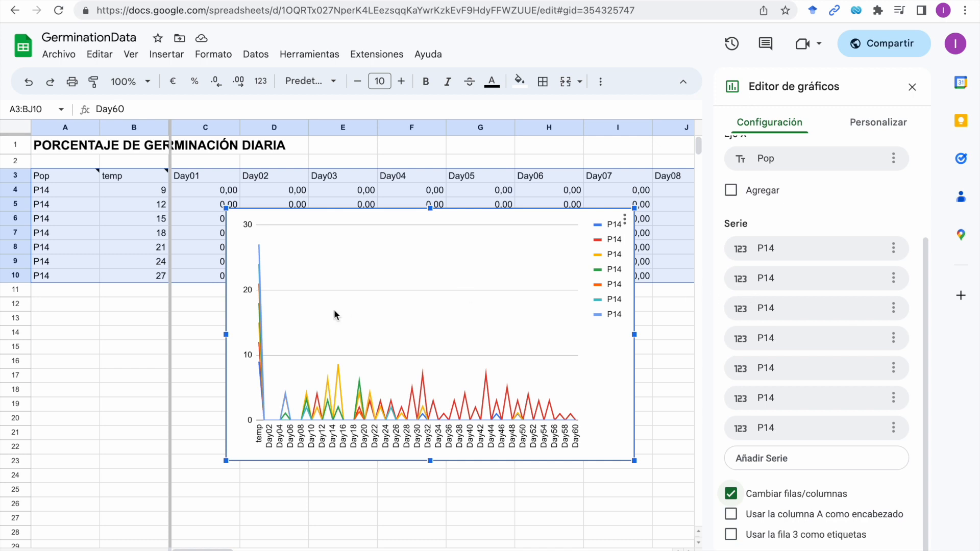
Step: Delete the line chart built from A3:BJ10
left_click(392, 481)
left_click(494, 341)
key("Delete")
Step: Insert a chart from the range B3:BJ10, leaving out the Pop column
left_click(128, 407)
left_click_drag(131, 174, 836, 278)
scroll(459, 405, "left", 20)
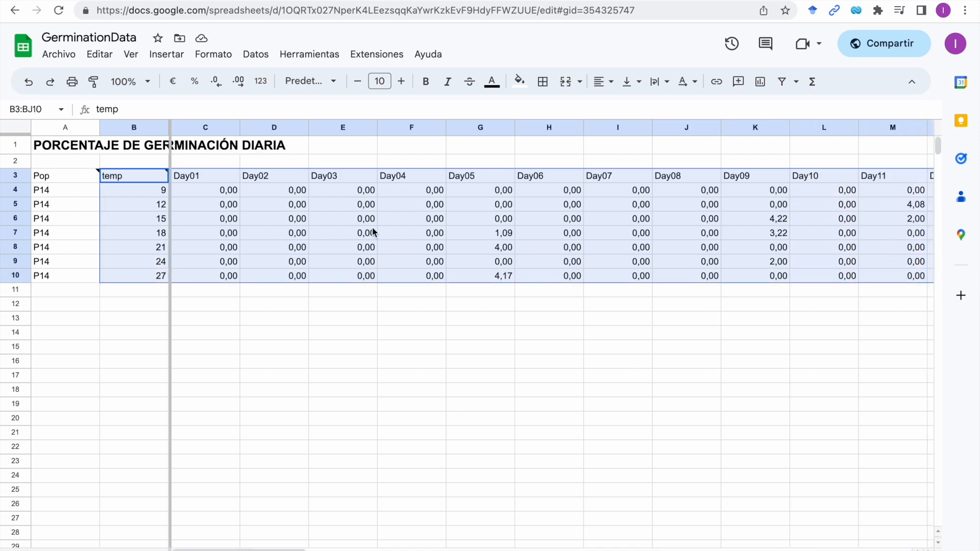
scroll(418, 226, "right", 15)
scroll(418, 225, "right", 5)
scroll(418, 226, "left", 20)
scroll(418, 226, "down", 1)
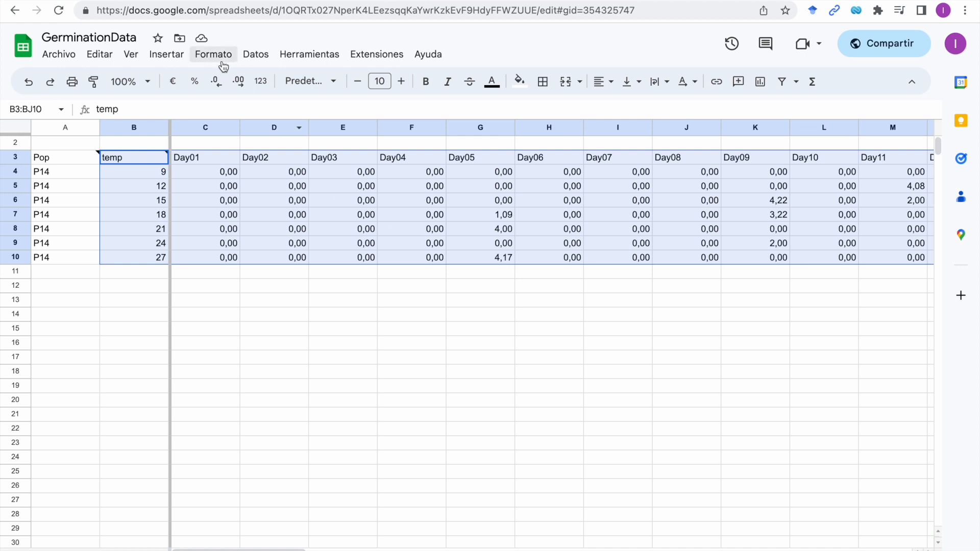
left_click(170, 60)
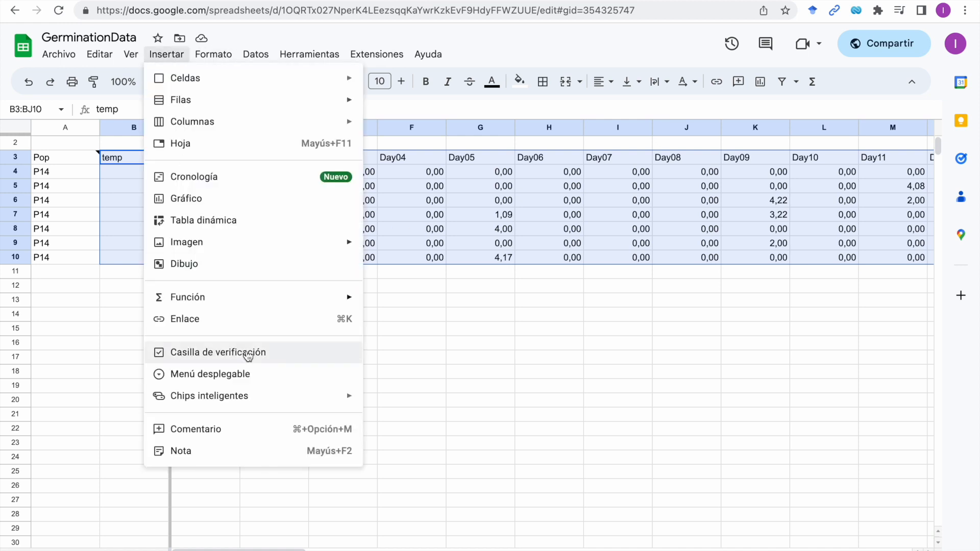
left_click(220, 199)
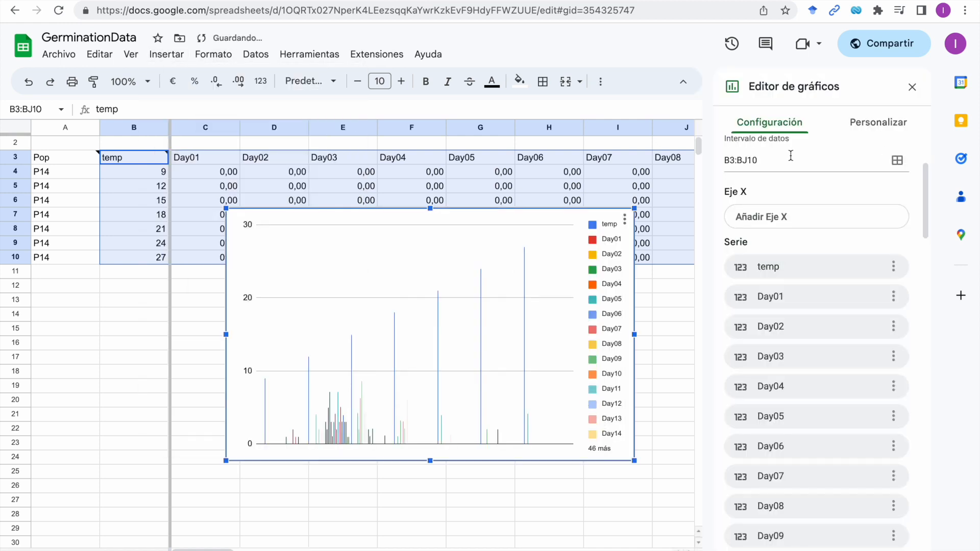
Step: Change the new chart to a line chart and switch its rows and columns so the days run along the horizontal axis
left_click(795, 179)
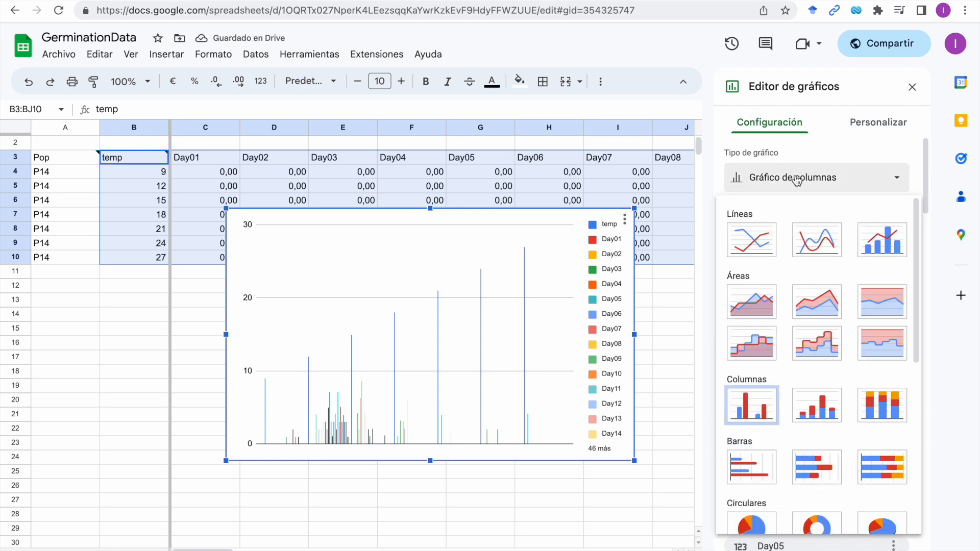
left_click(741, 249)
scroll(788, 409, "down", 20)
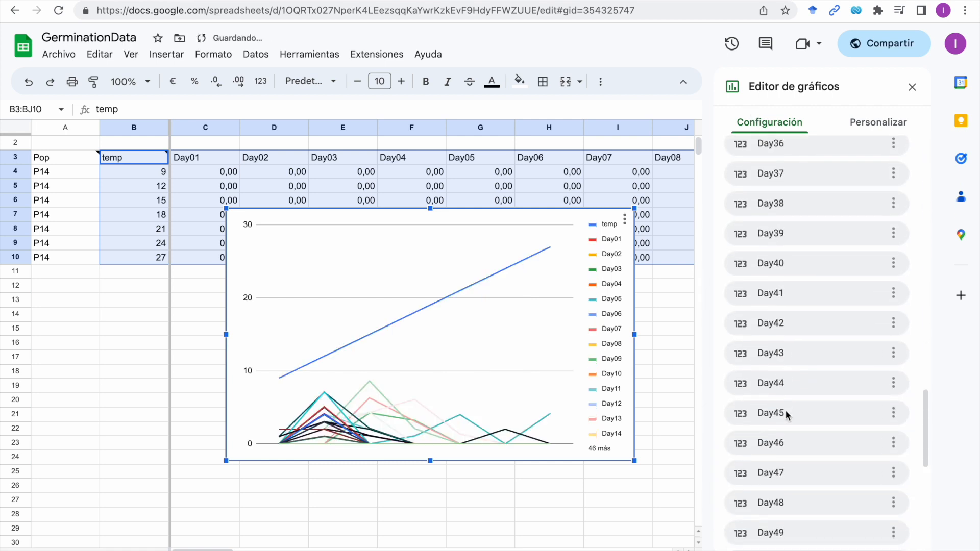
left_click(731, 494)
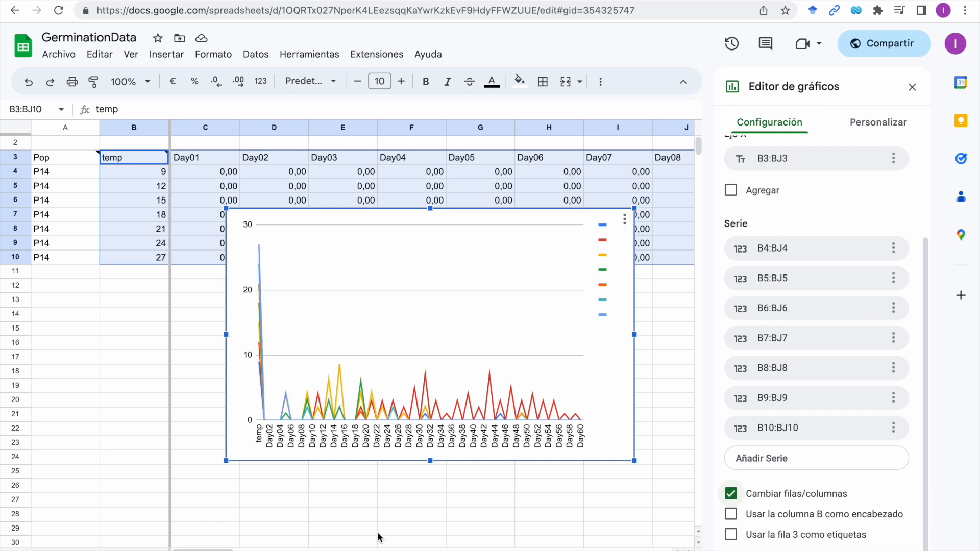
Step: Hide the temp column B to exclude the temperature values from the plotted lines
left_click(384, 513)
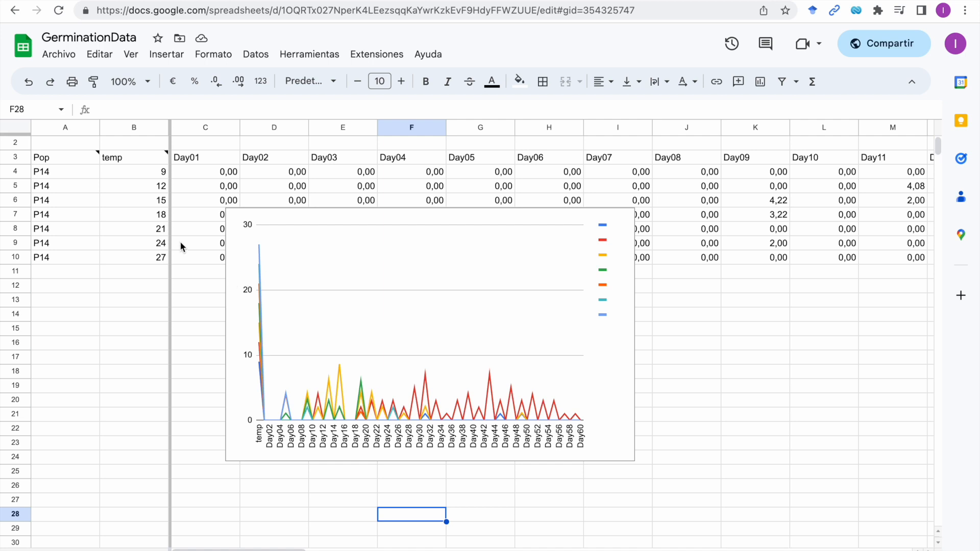
left_click(161, 202)
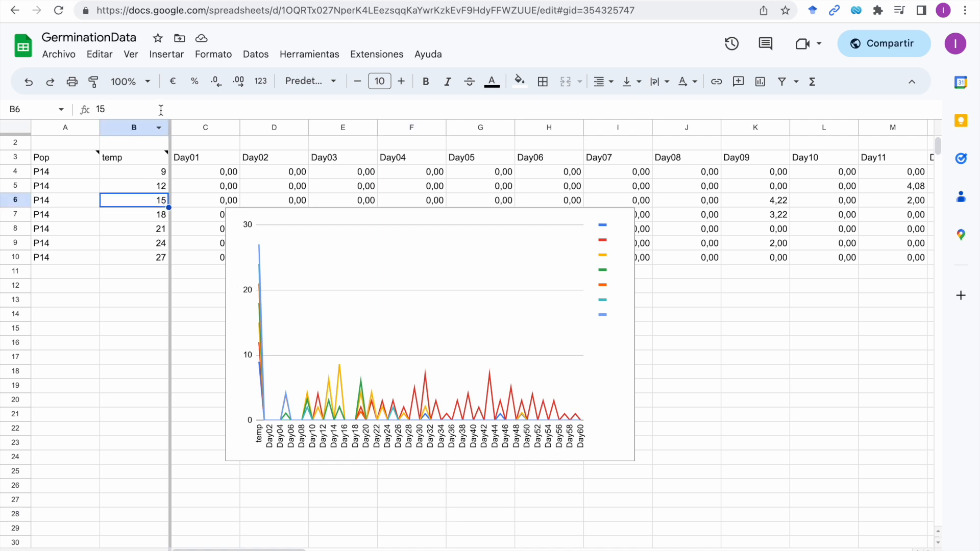
right_click(146, 134)
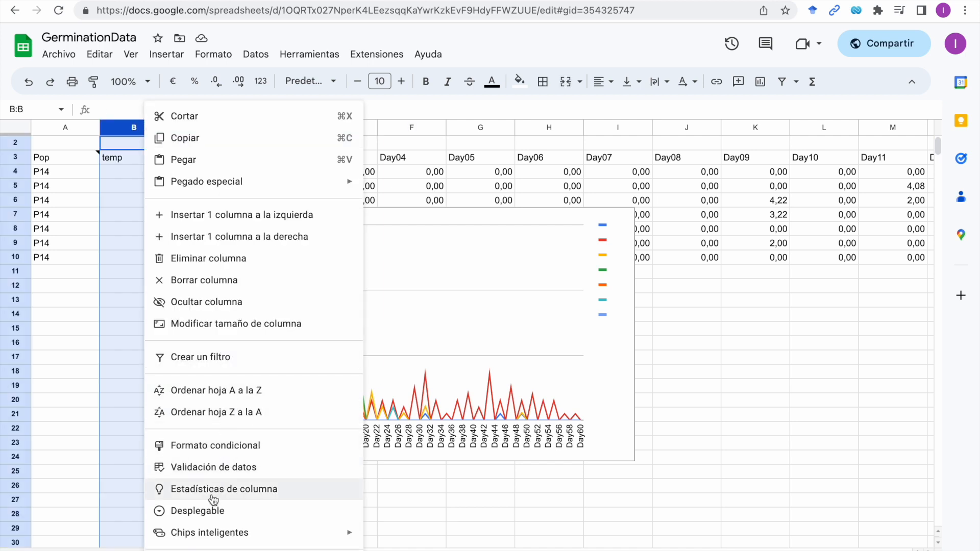
left_click(213, 302)
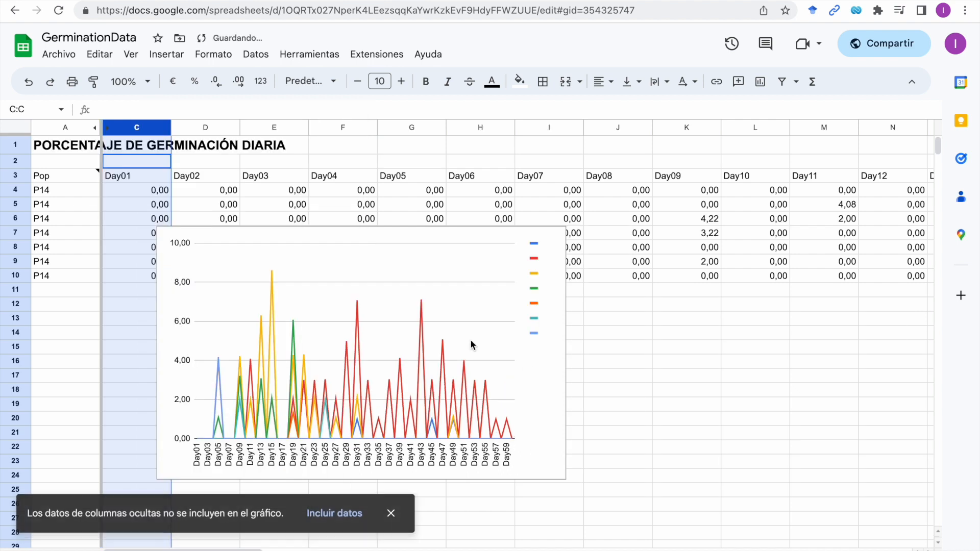
left_click(663, 418)
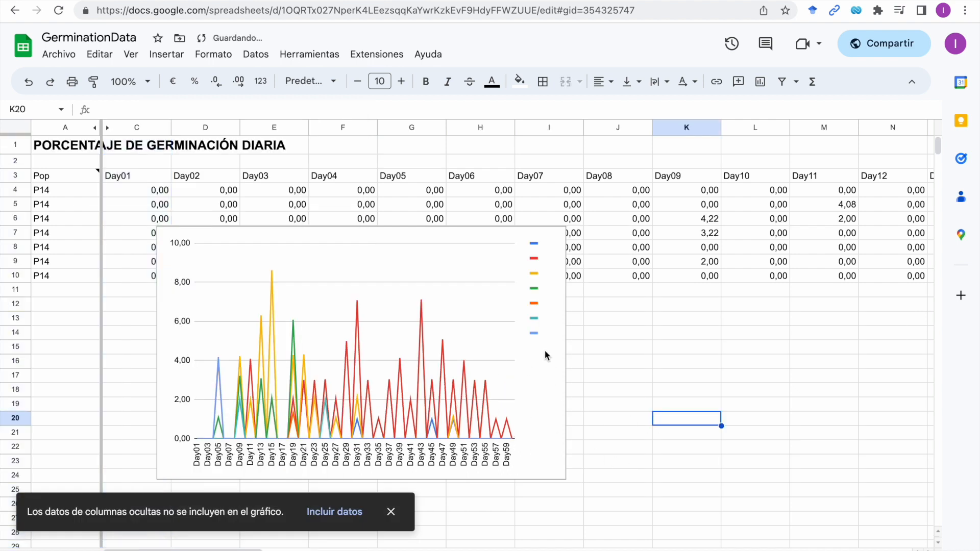
Step: Move the line chart below the daily percentage table so that it no longer covers the data
left_click(484, 331)
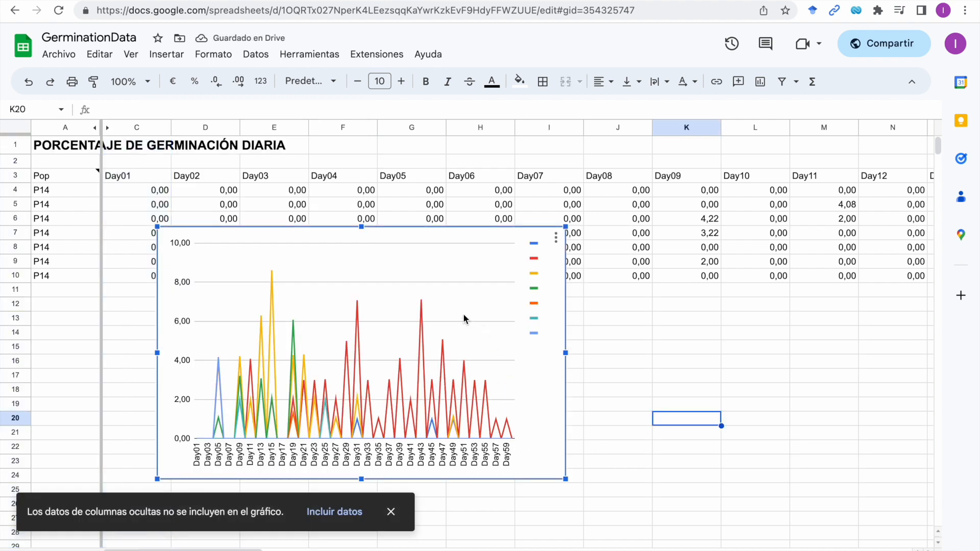
left_click_drag(442, 297, 534, 368)
scroll(779, 367, "down", 1)
left_click(794, 377)
Step: Set the line chart's title to "Porcentaje de germinación por día"
left_click(592, 370)
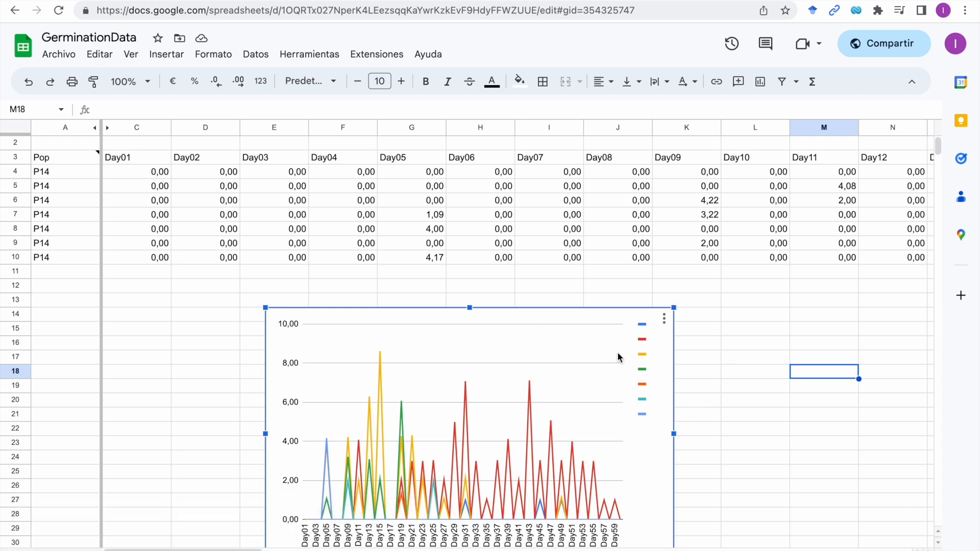
double_click(651, 491)
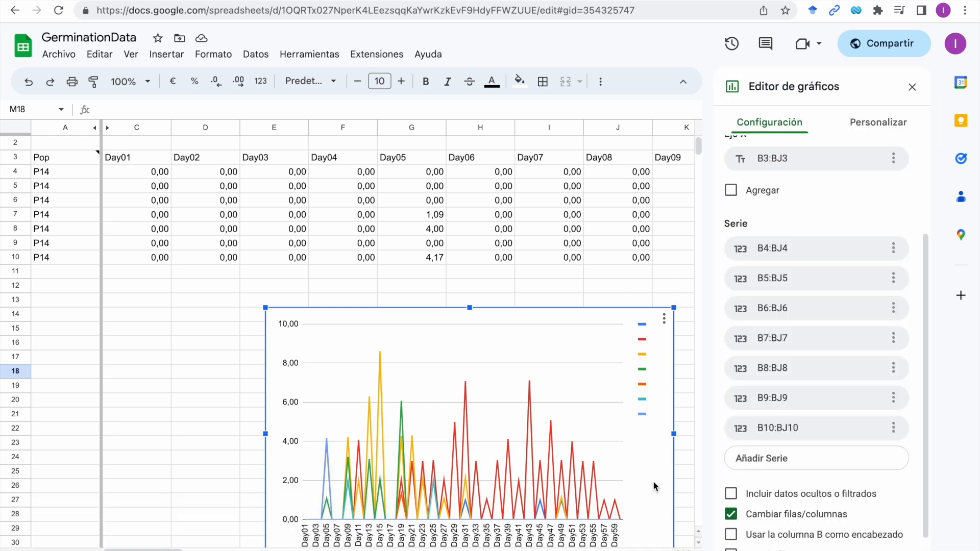
scroll(846, 282, "up", 5)
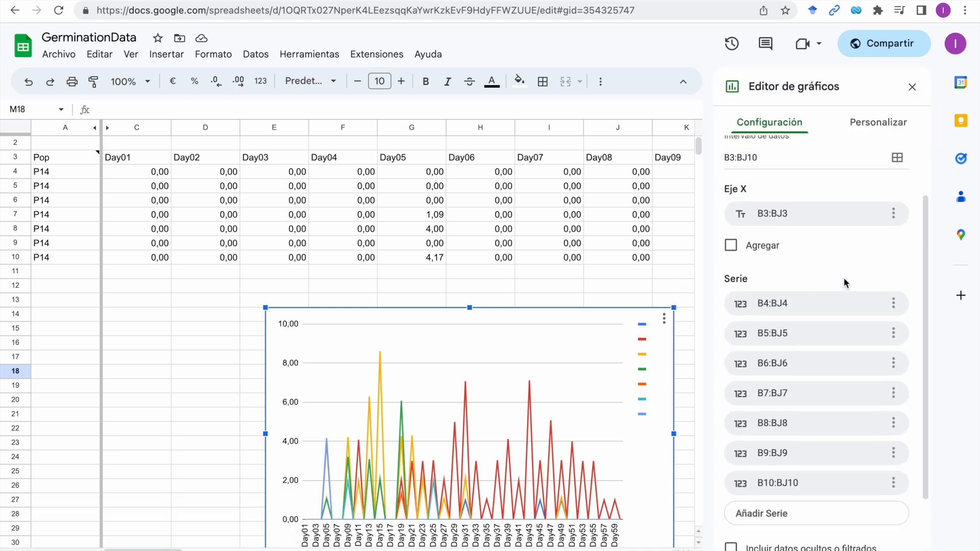
left_click(879, 122)
left_click(761, 205)
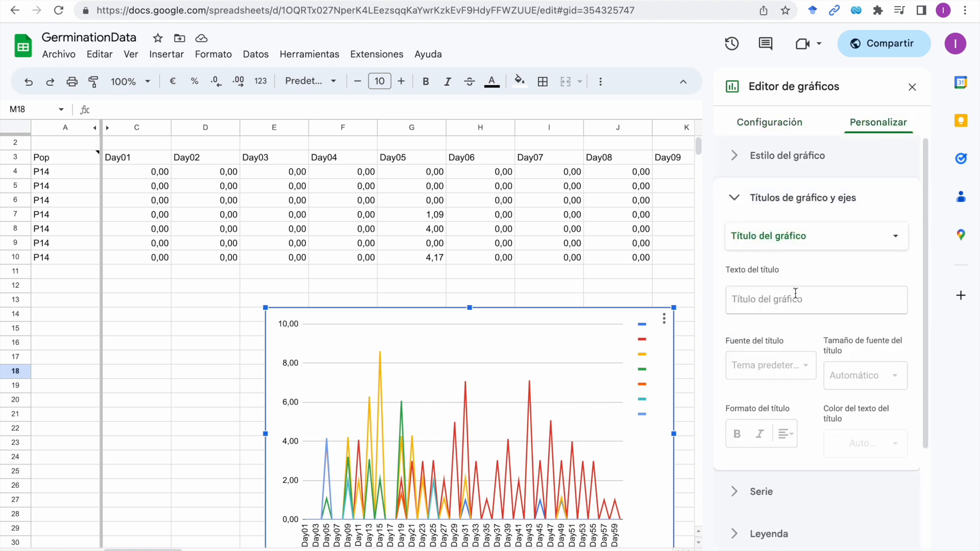
left_click(802, 308)
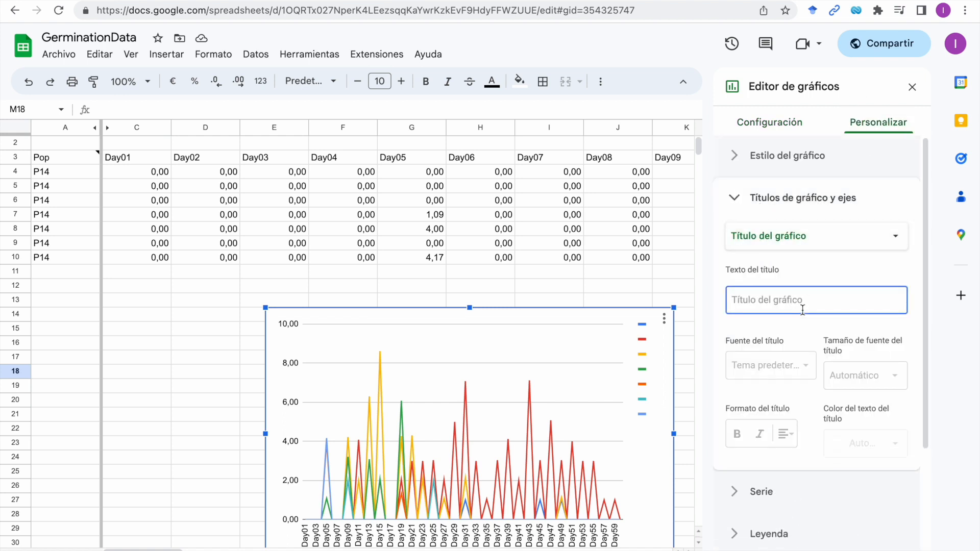
type("Cur")
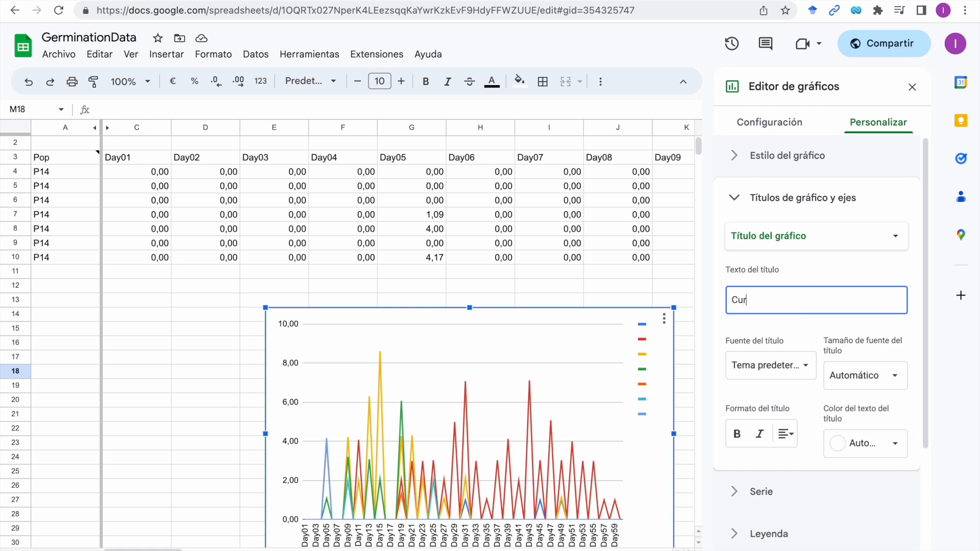
key("BackSpace")
type("Porcentaje de germinación por día")
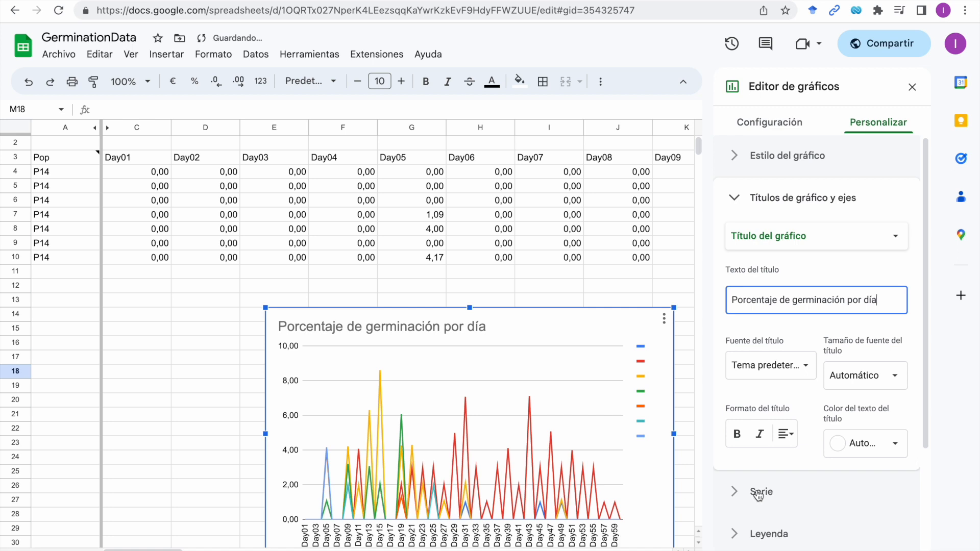
Step: Set the chart's horizontal axis title to "Tiempo"
left_click(870, 233)
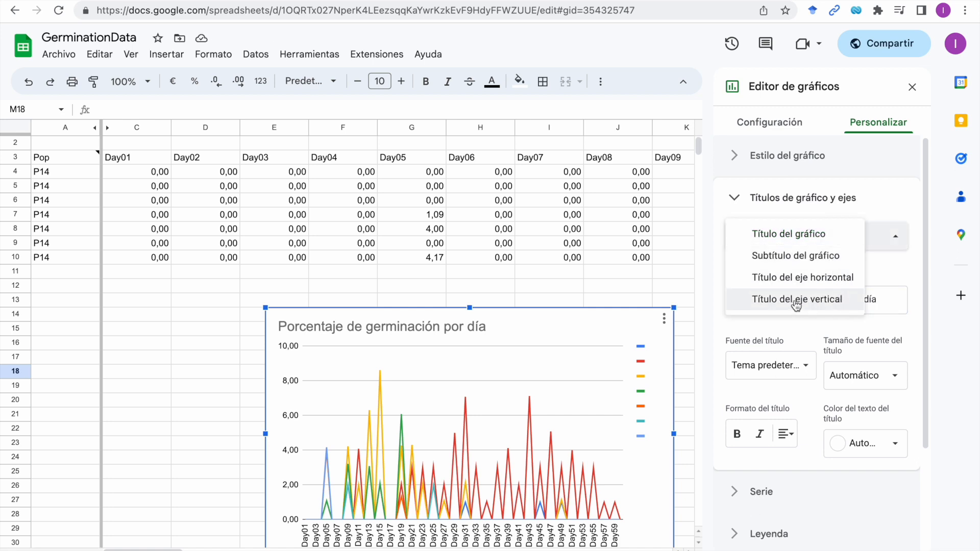
left_click(802, 277)
scroll(775, 332, "down", 3)
left_click(781, 177)
type("Tiempo")
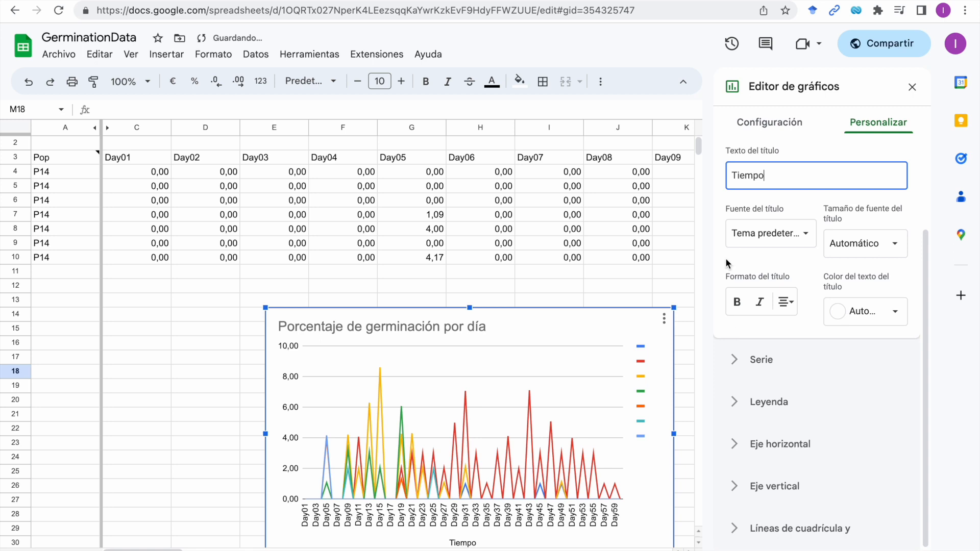
Step: Set the line chart's vertical axis title to "Porcentaje de germinación"
scroll(812, 168, "up", 3)
left_click(829, 236)
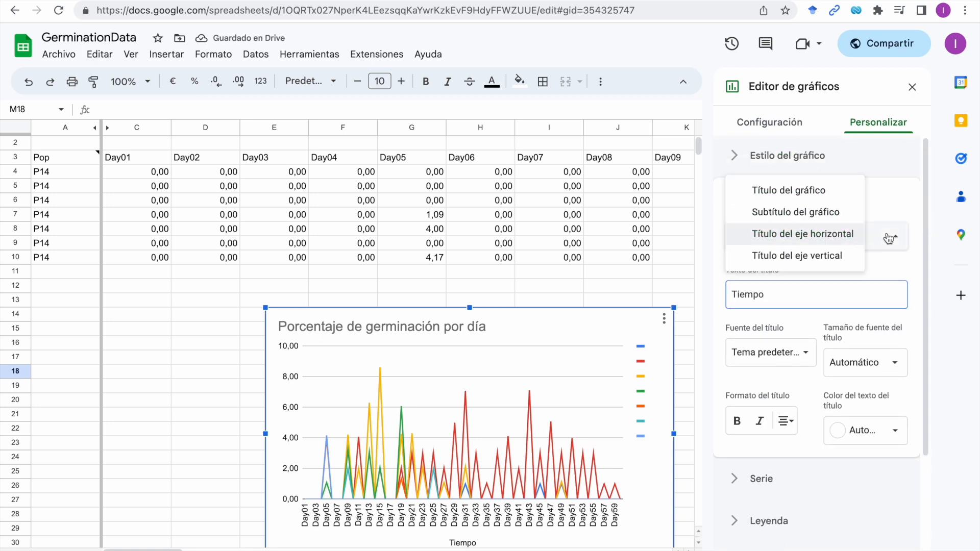
left_click(833, 255)
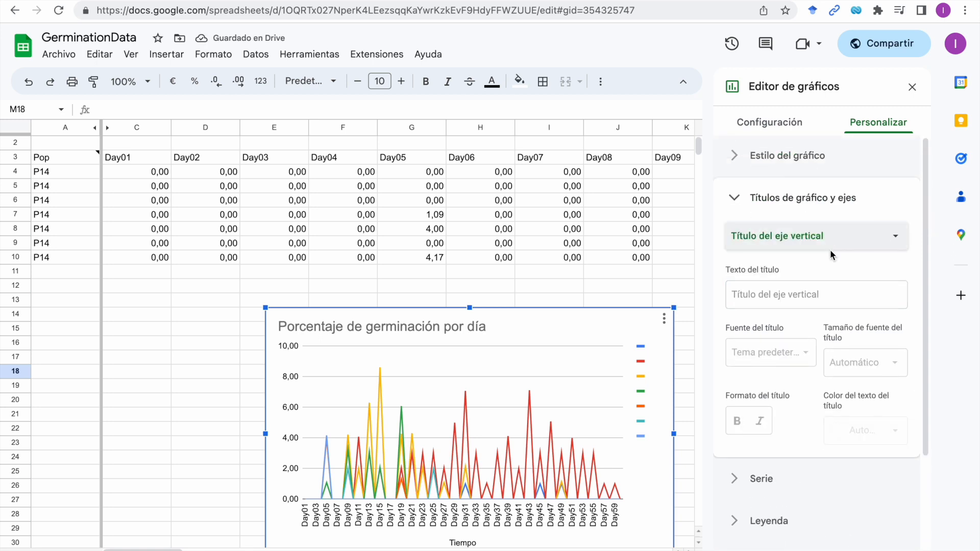
left_click(760, 295)
type("Porcen")
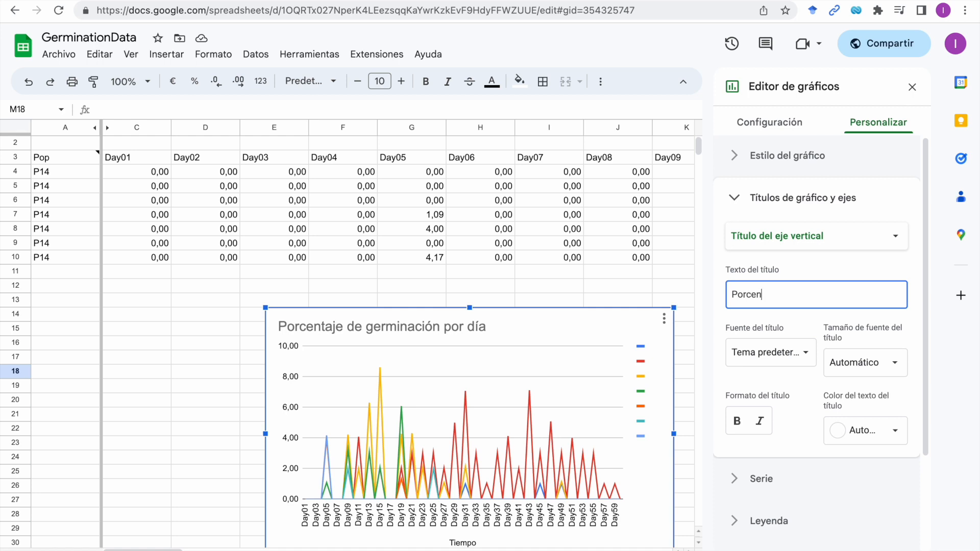
type("taje de germiaci´")
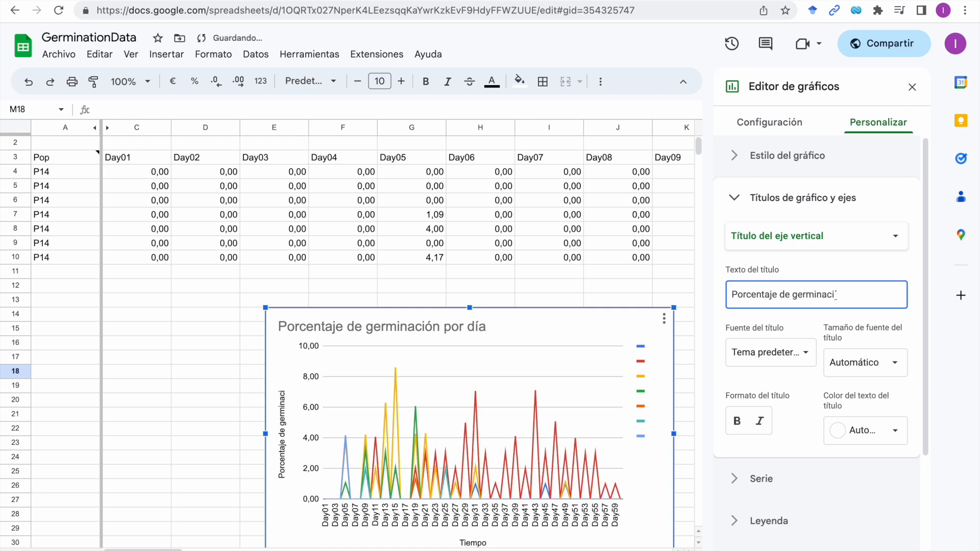
type("on")
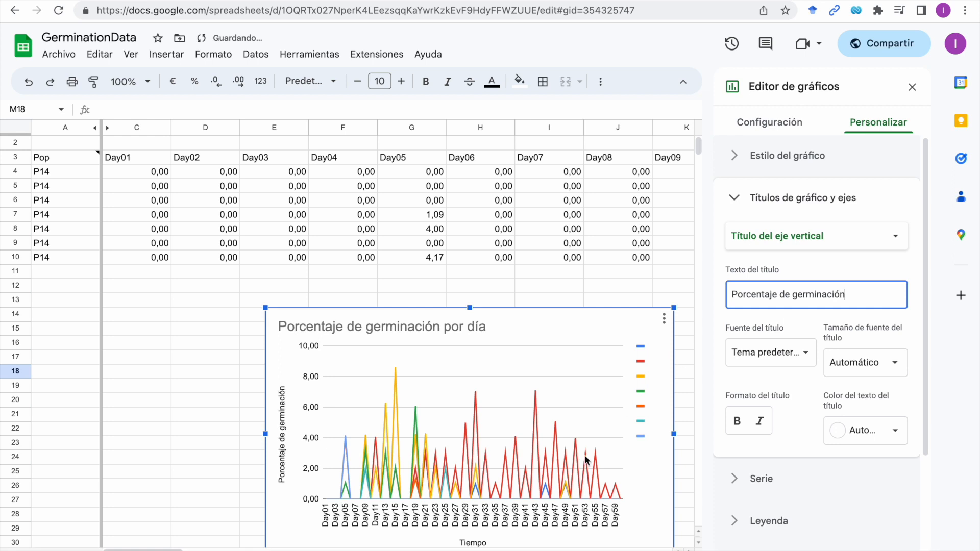
Step: Set the line chart's legend position to Nada
scroll(668, 408, "down", 3)
left_click(768, 521)
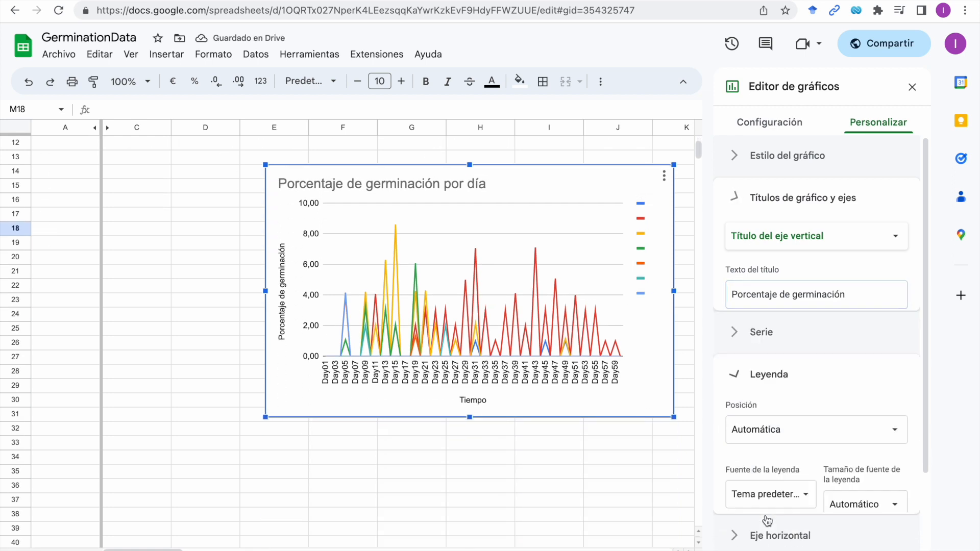
left_click(826, 349)
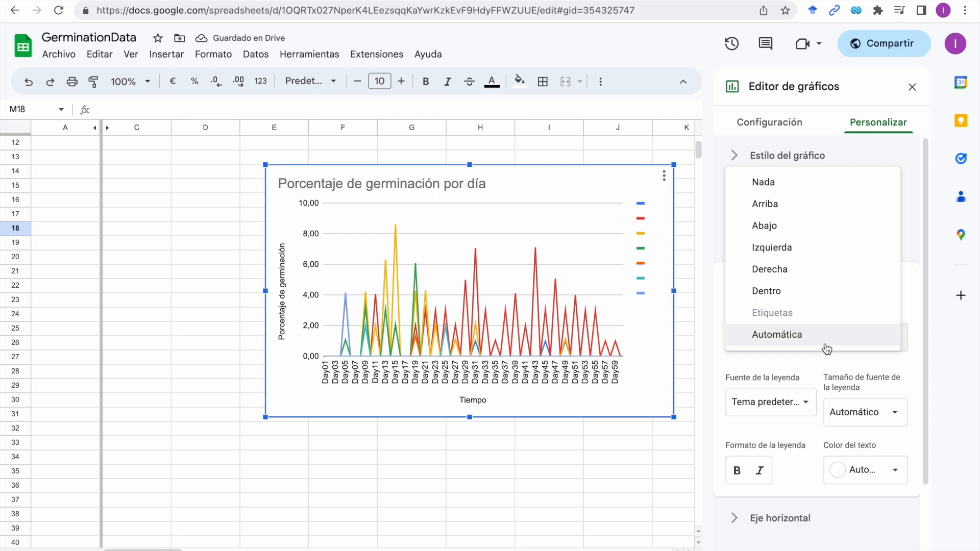
left_click(790, 187)
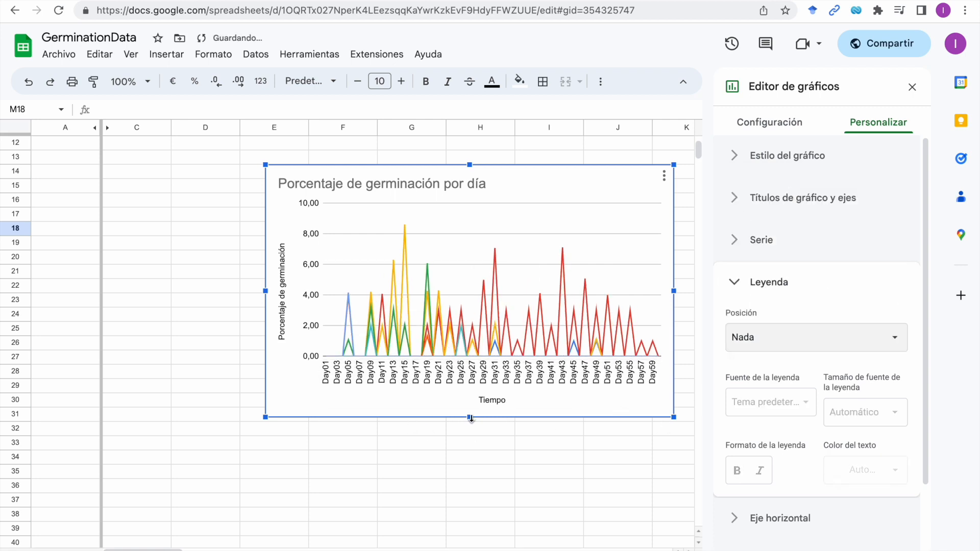
Step: Make the line chart about three rows taller and set its legend position to Arriba
left_click_drag(469, 417, 476, 460)
left_click(809, 343)
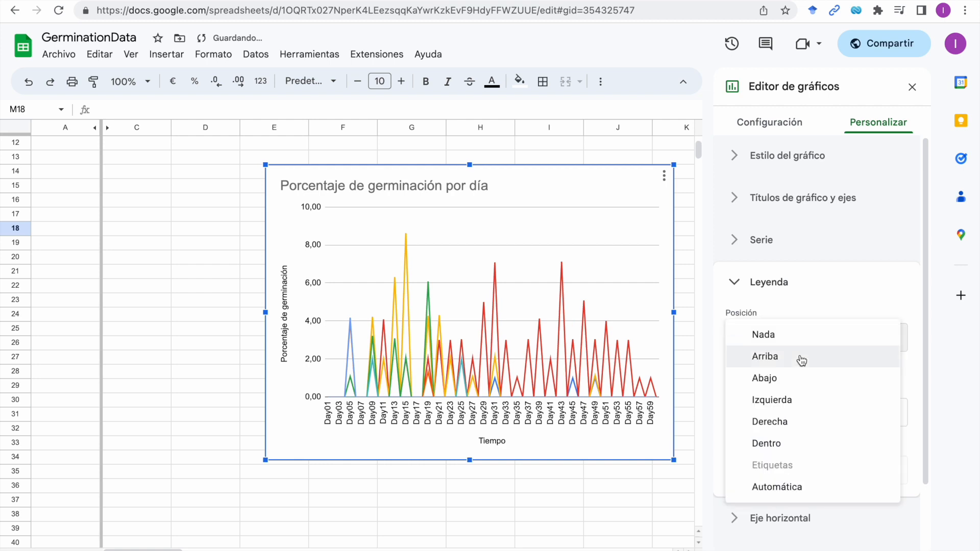
left_click(798, 358)
Step: Label the first, blue entry in the chart legend with its temperature, 9
left_click(414, 209)
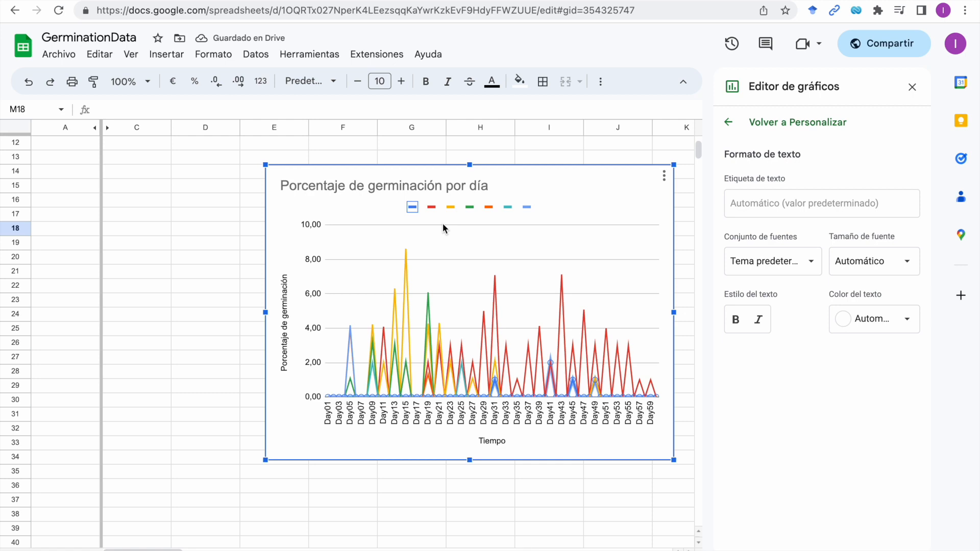
left_click(762, 203)
scroll(3, 240, "up", 2)
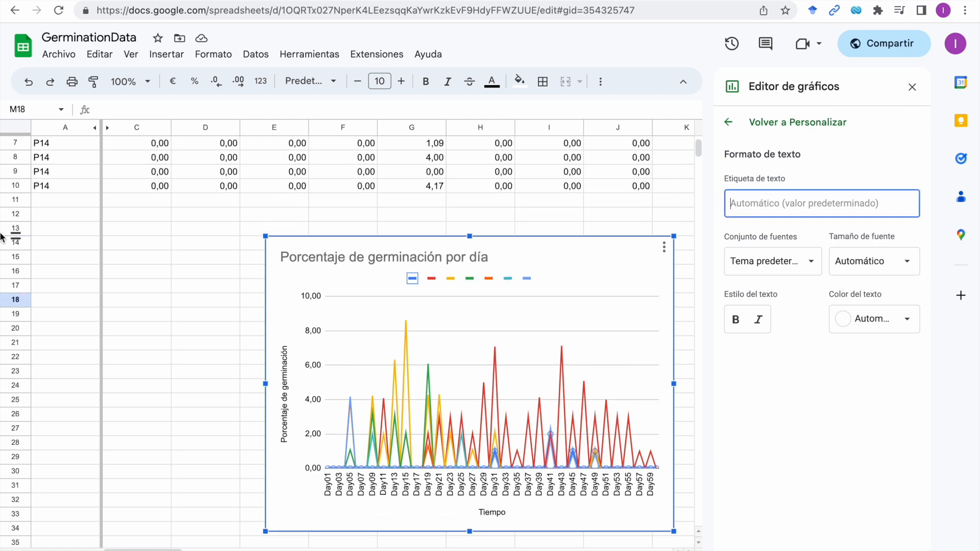
scroll(3, 237, "up", 3)
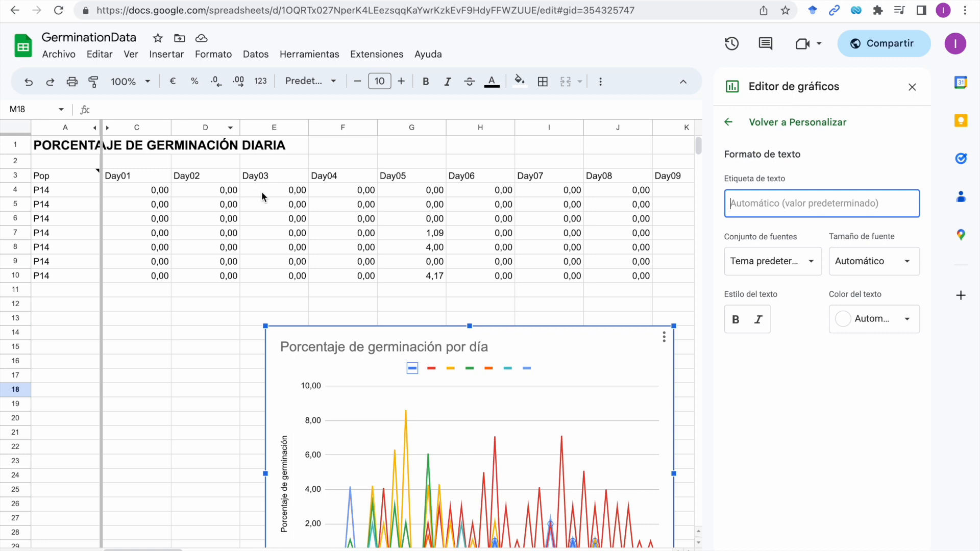
type("9")
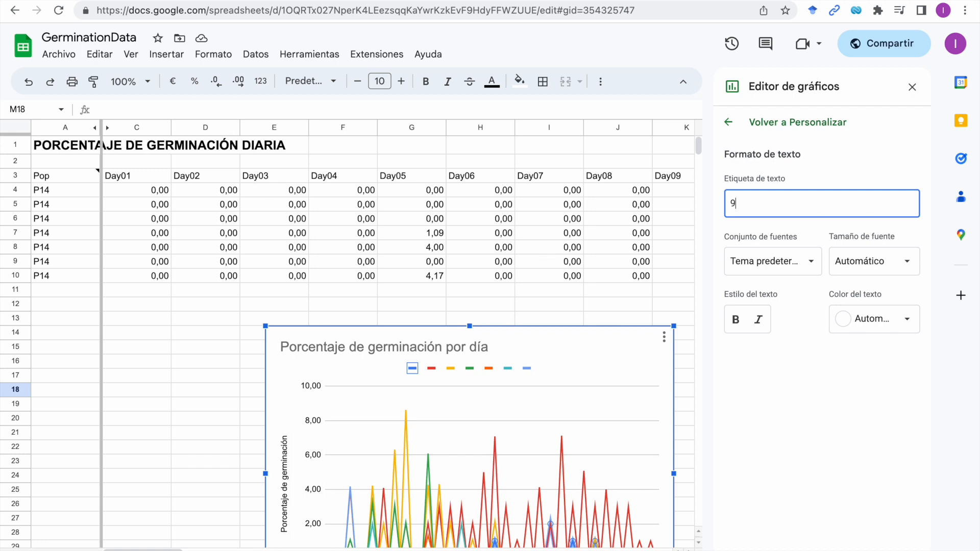
scroll(438, 370, "down", 2)
left_click(436, 366)
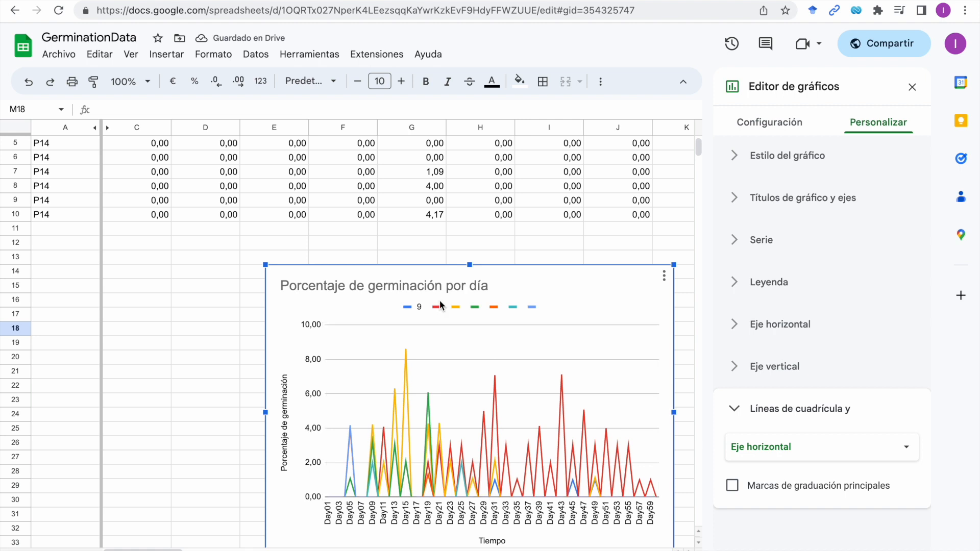
Step: Label the second, red entry in the chart legend with its temperature, 12
left_click(436, 306)
left_click(822, 203)
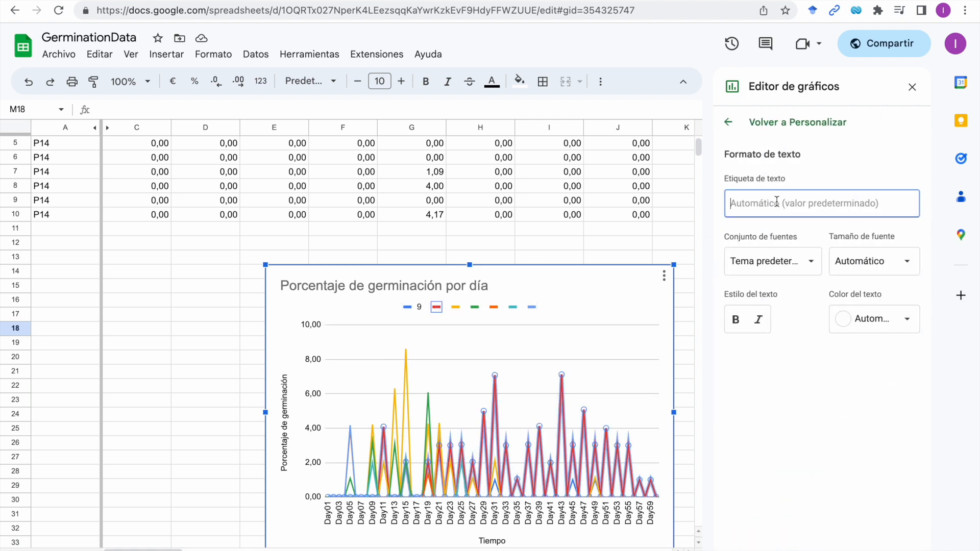
type("12")
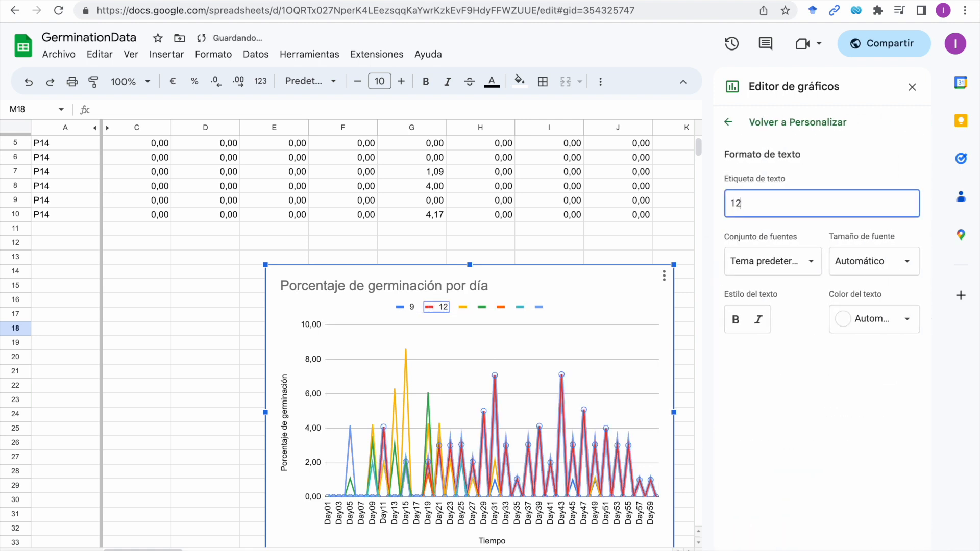
left_click(209, 476)
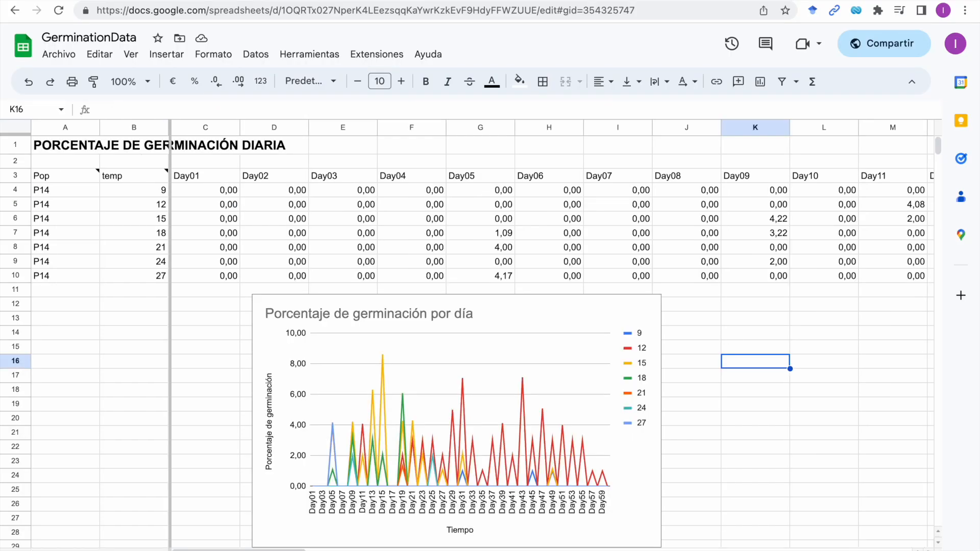
Step: Open the "%" sheet and examine the cumulative germination percentage table at its start
left_click(245, 549)
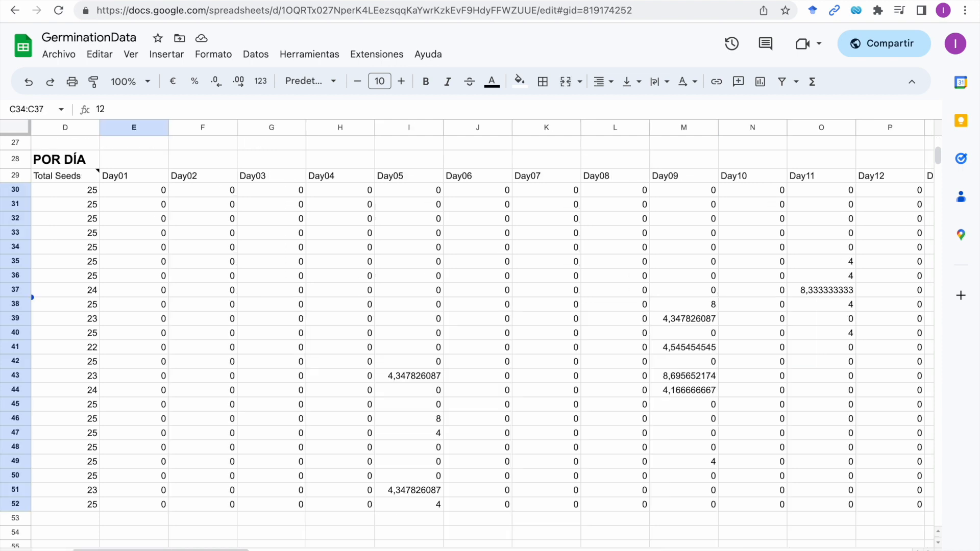
scroll(140, 293, "up", 2)
scroll(143, 302, "up", 6)
scroll(144, 302, "left", 2)
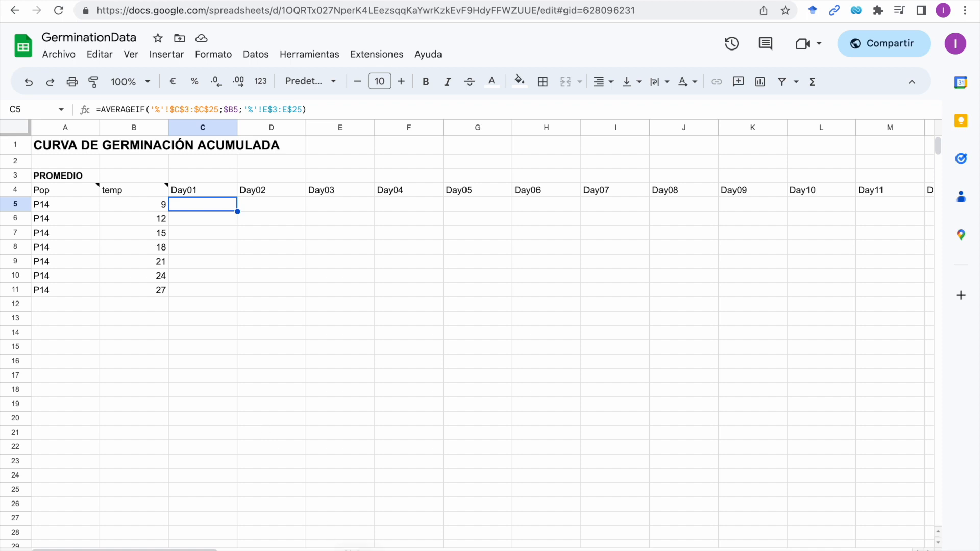
Step: Inspect the AVERAGEIF formula in C5 of the cumulative curve sheet and select its temperature range C3:C25 on the "%" sheet
left_click(331, 550)
left_click(317, 103)
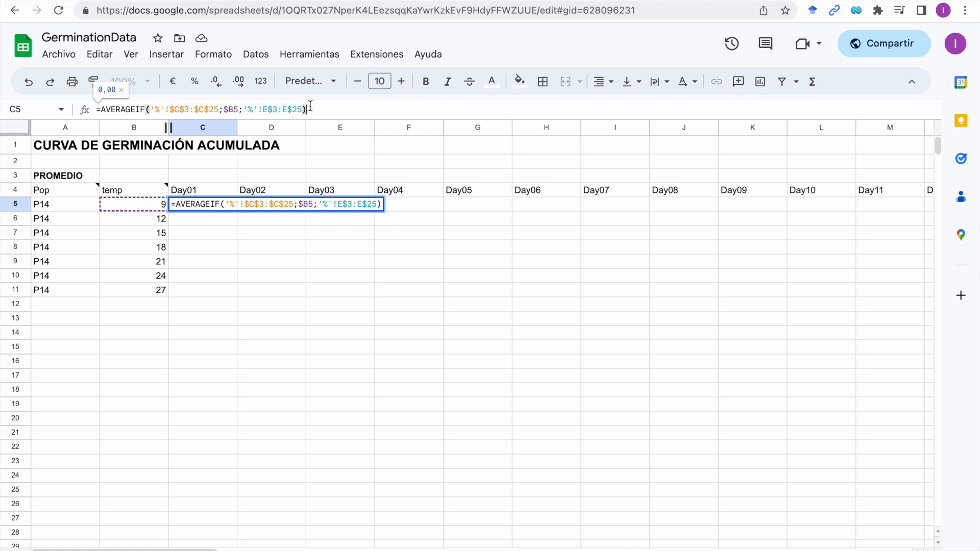
left_click(204, 550)
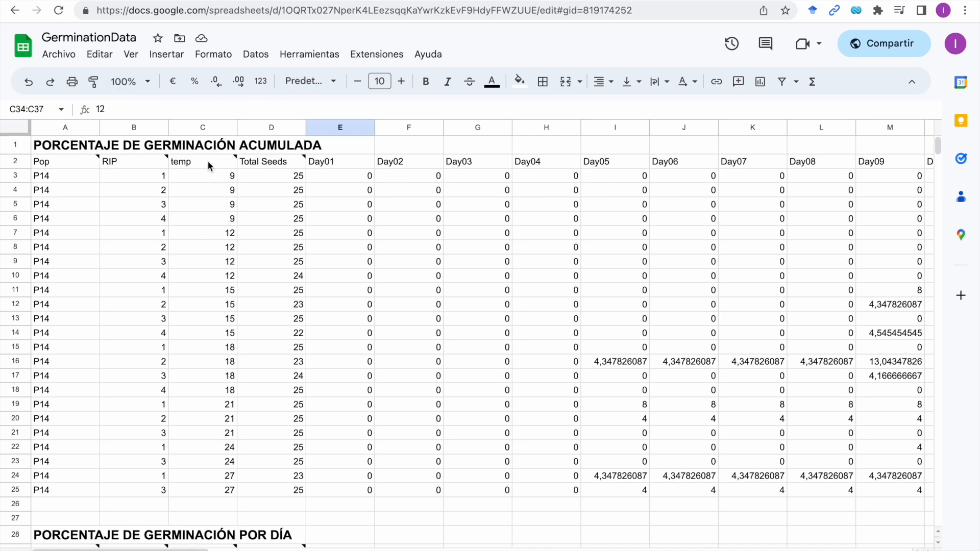
left_click_drag(210, 182, 221, 490)
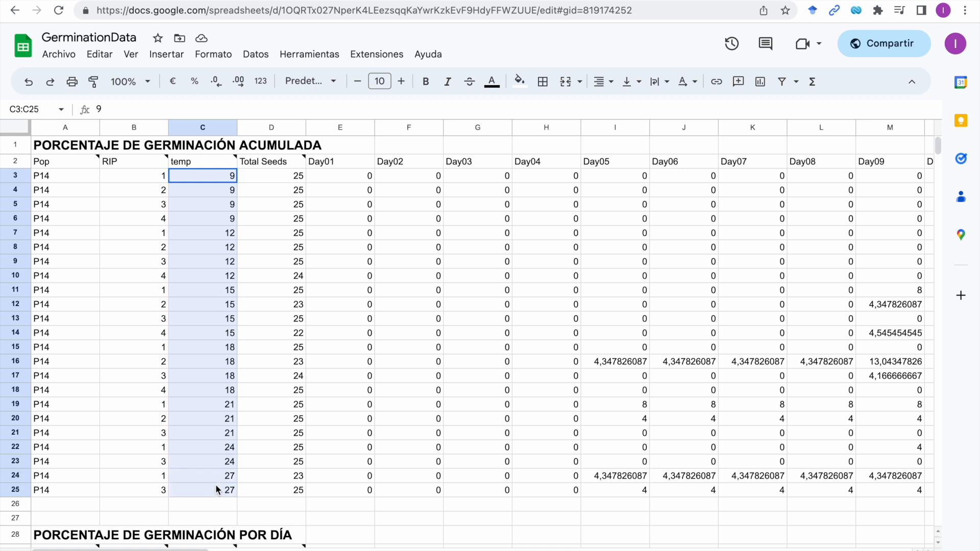
Step: Review the references in the cumulative curve sheet's C5 formula against the data on the "%" sheet
left_click(250, 550)
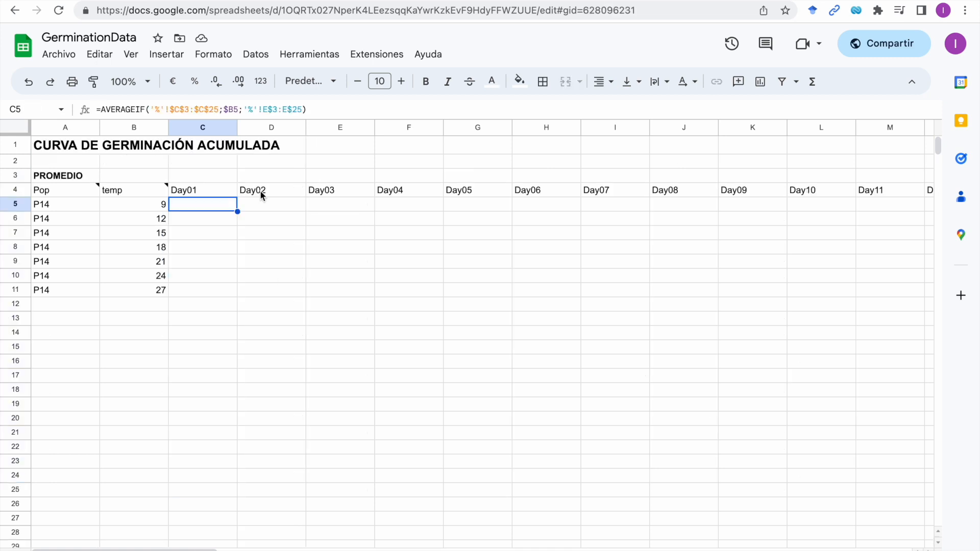
left_click(223, 109)
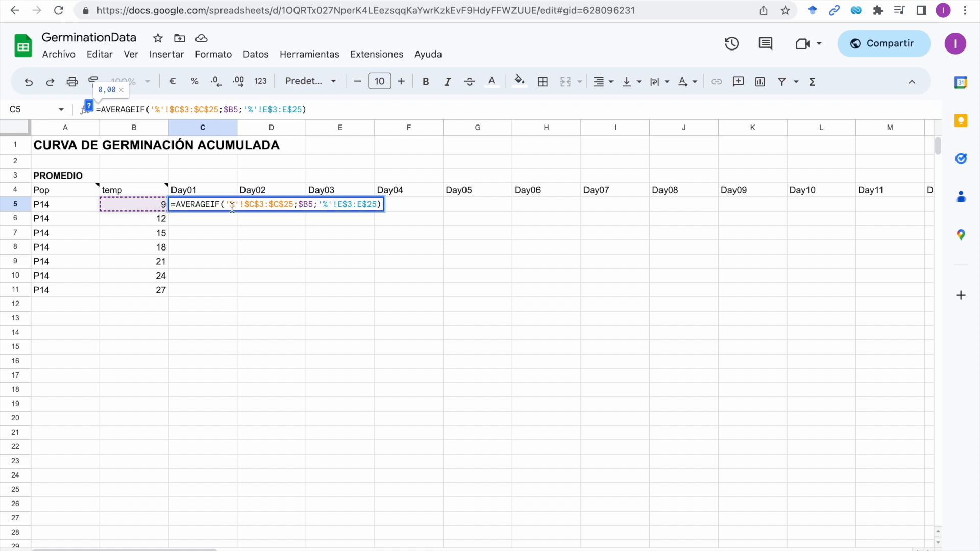
triple_click(258, 111)
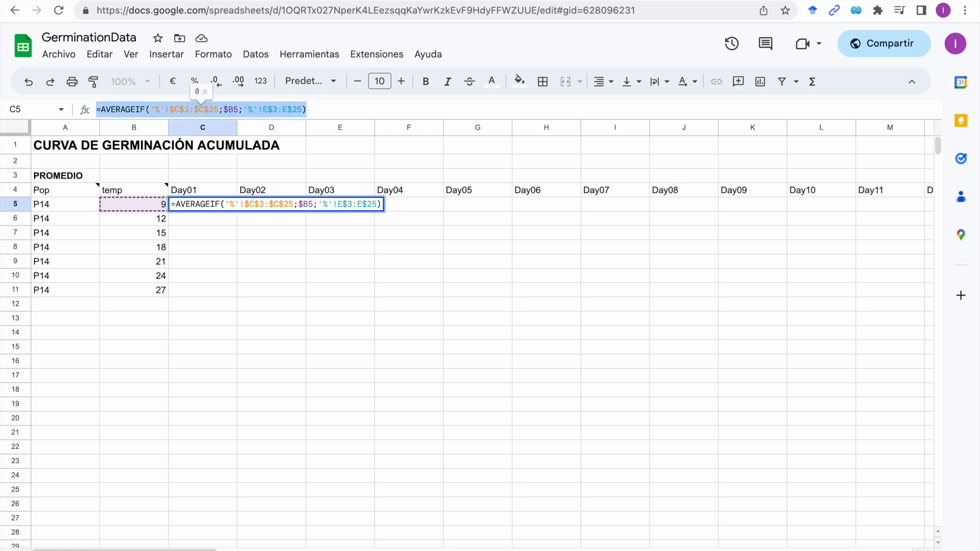
left_click(326, 550)
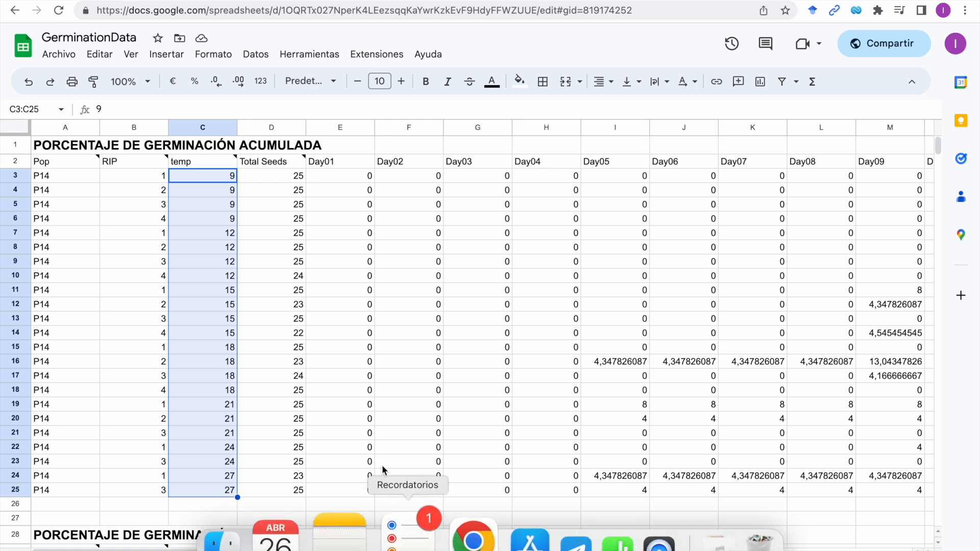
Step: Return to the cumulative curve sheet and examine the criterion and averaging range of the C5 formula, leaving it as it is
left_click(388, 550)
left_click(206, 239)
left_click(201, 204)
left_click(170, 110)
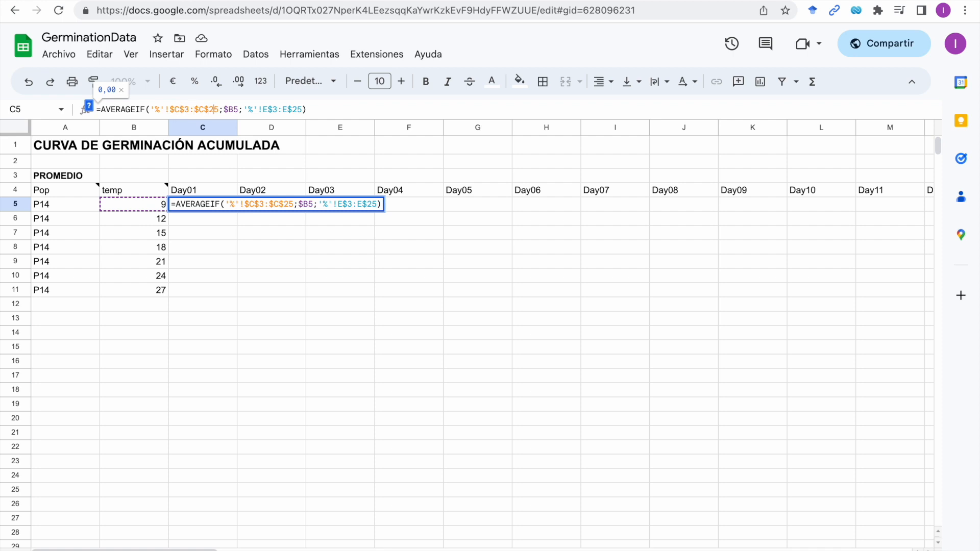
left_click(228, 109)
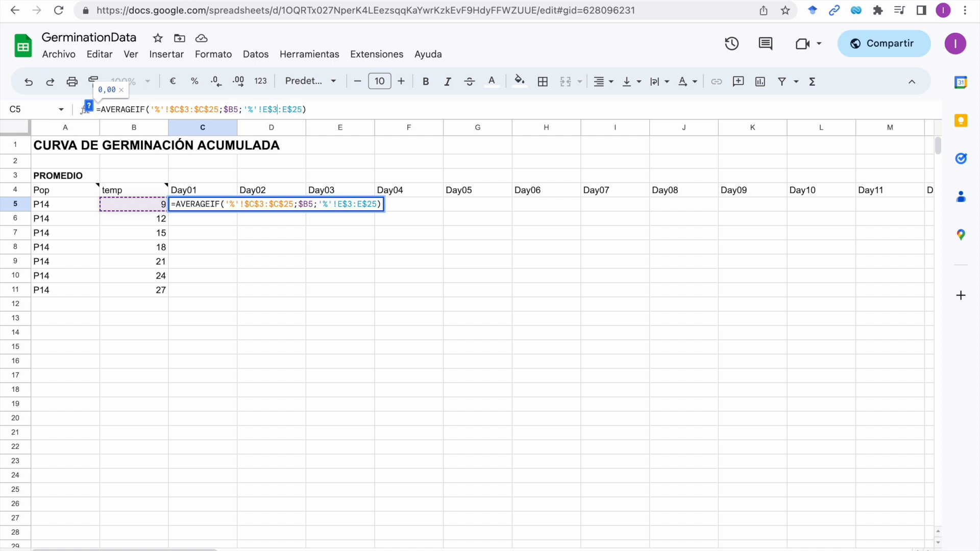
key("Return")
key("Up")
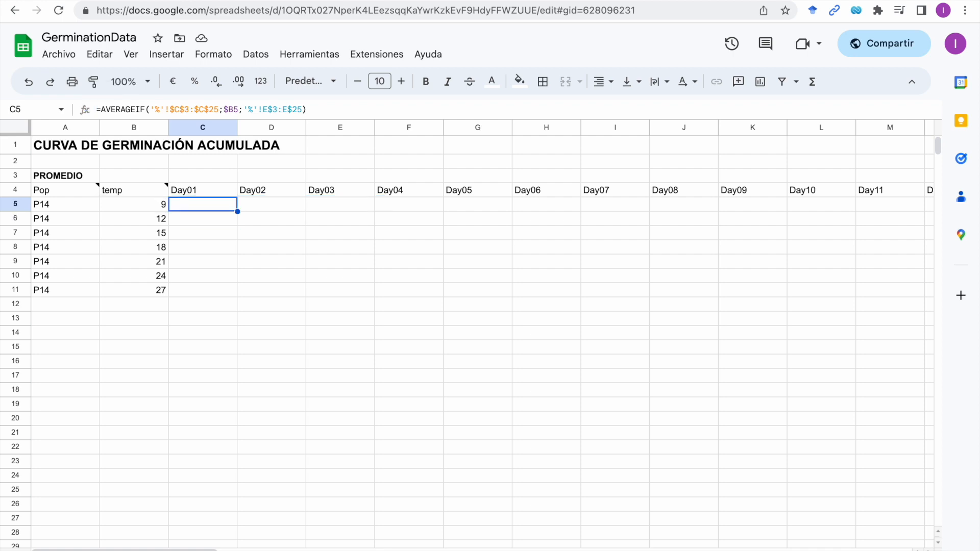
Step: Reset the text colour of the Day01 cumulative averages in C5:C11 to the default
left_click(269, 209)
left_click(193, 196)
left_click(203, 206)
scroll(505, 284, "right", 15)
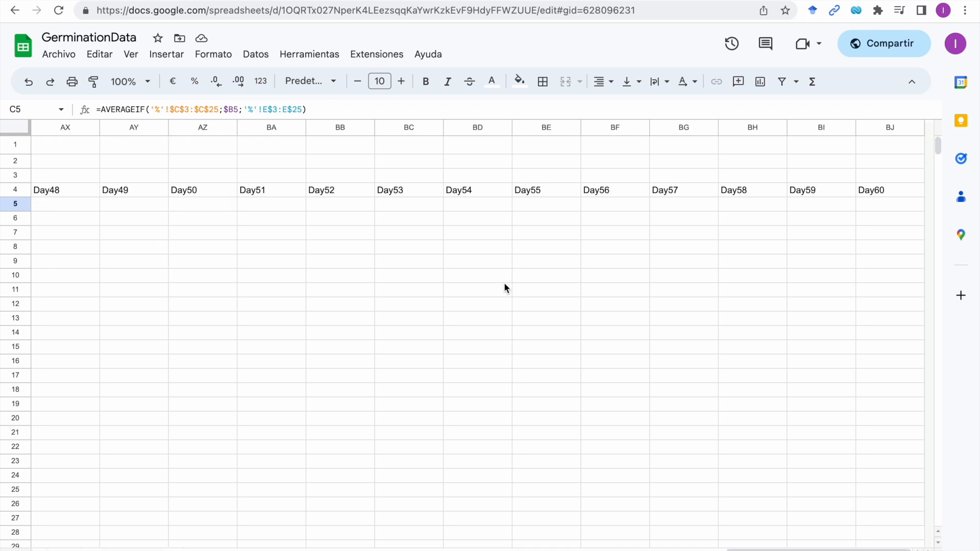
scroll(593, 323, "left", 15)
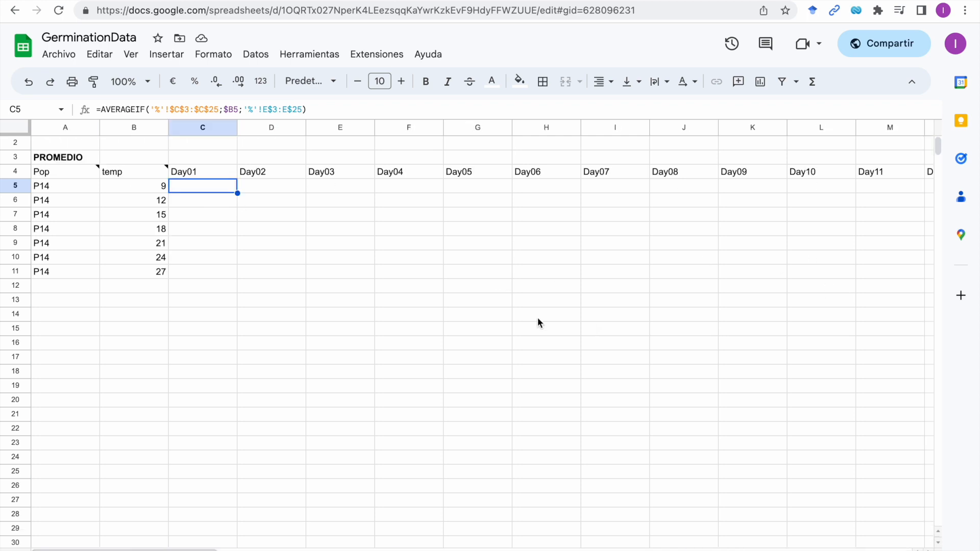
left_click(212, 271, "shift")
left_click(492, 81)
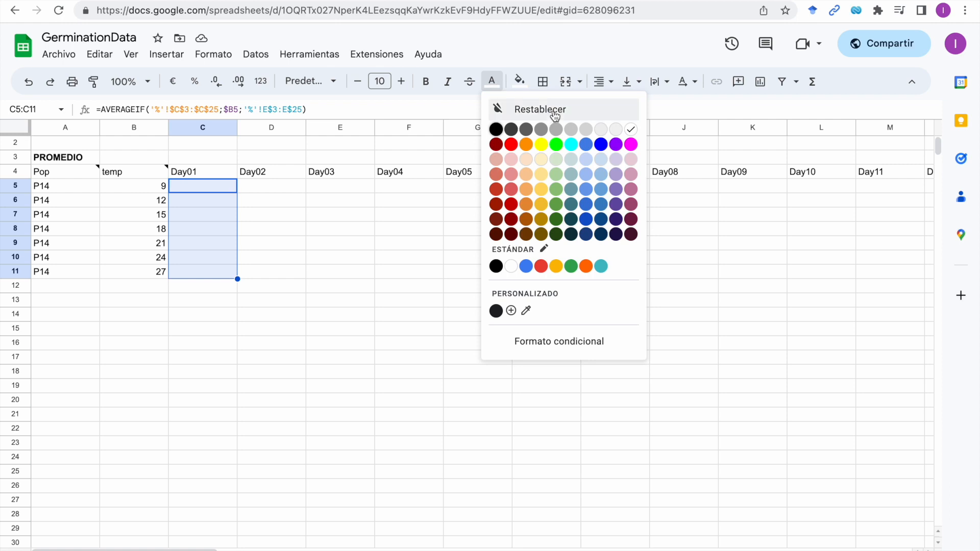
left_click(554, 115)
Step: Reset the text colour of the Day02 to Day60 cumulative averages, range D5:BJ13, to the default
left_click(225, 300)
left_click_drag(248, 188, 978, 309)
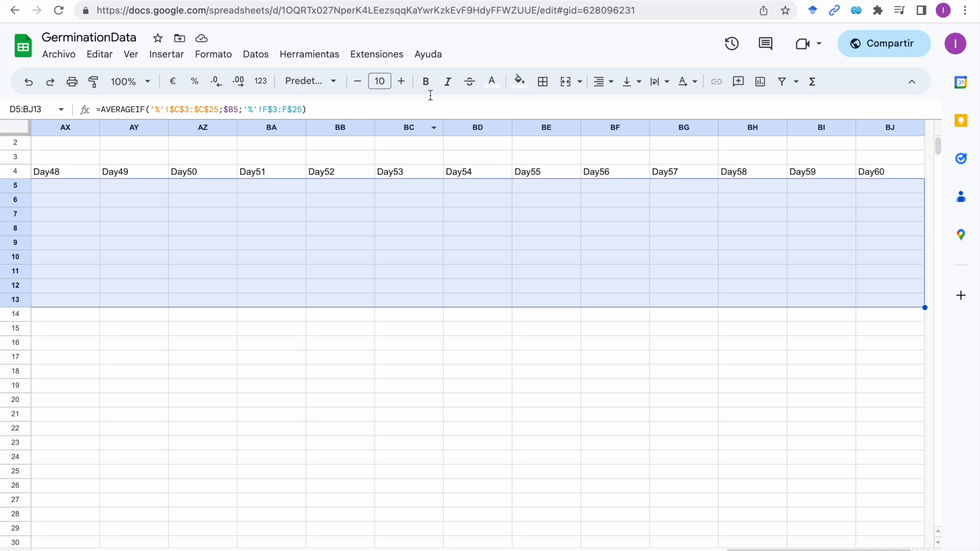
left_click(492, 82)
left_click(572, 109)
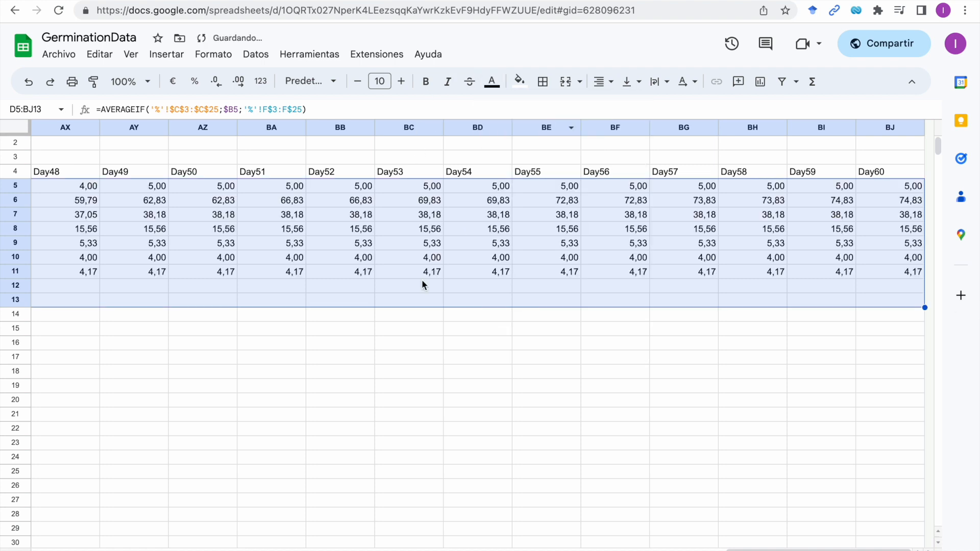
left_click(340, 358)
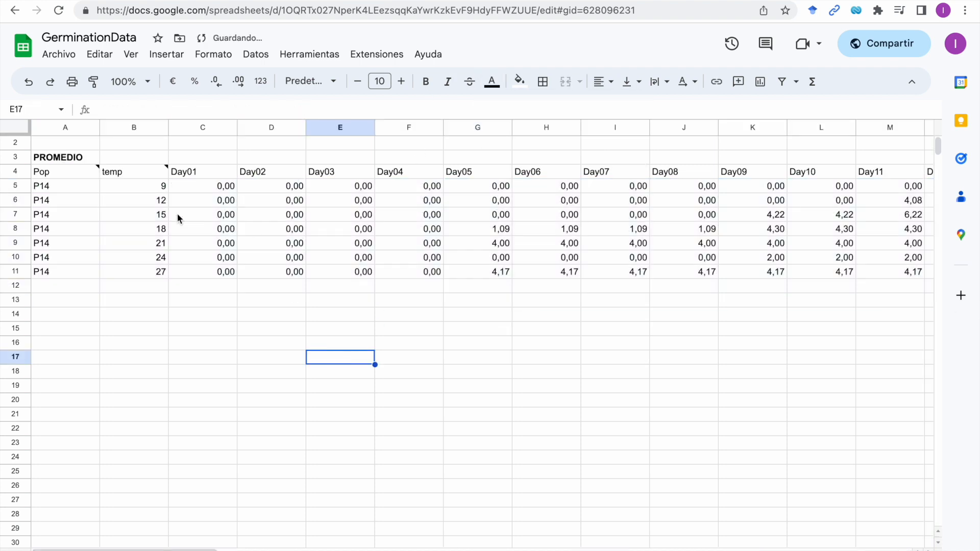
Step: Insert a chart from the cumulative averages in C4:BJ11, including the Day01 to Day60 headers
left_click_drag(218, 185, 978, 329)
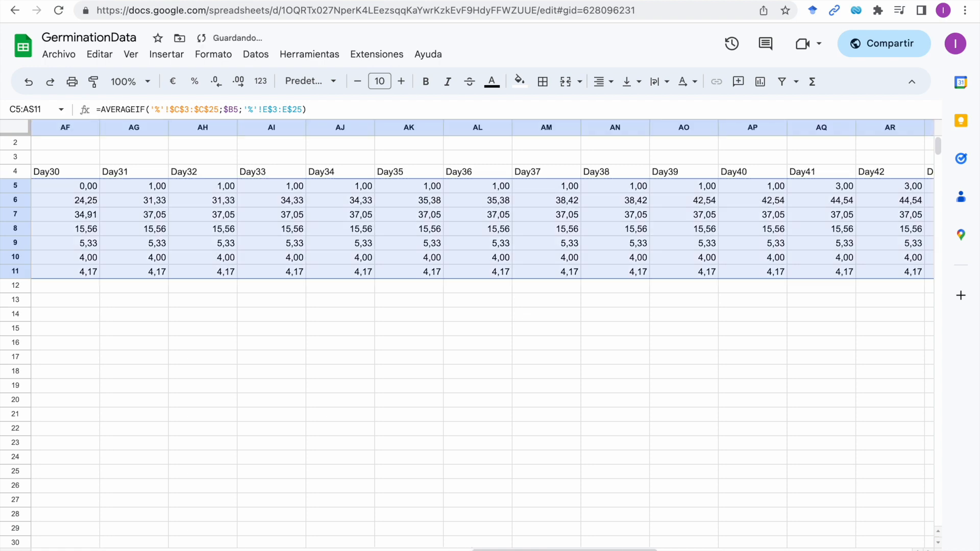
key("Up")
left_click_drag(200, 190, 905, 292)
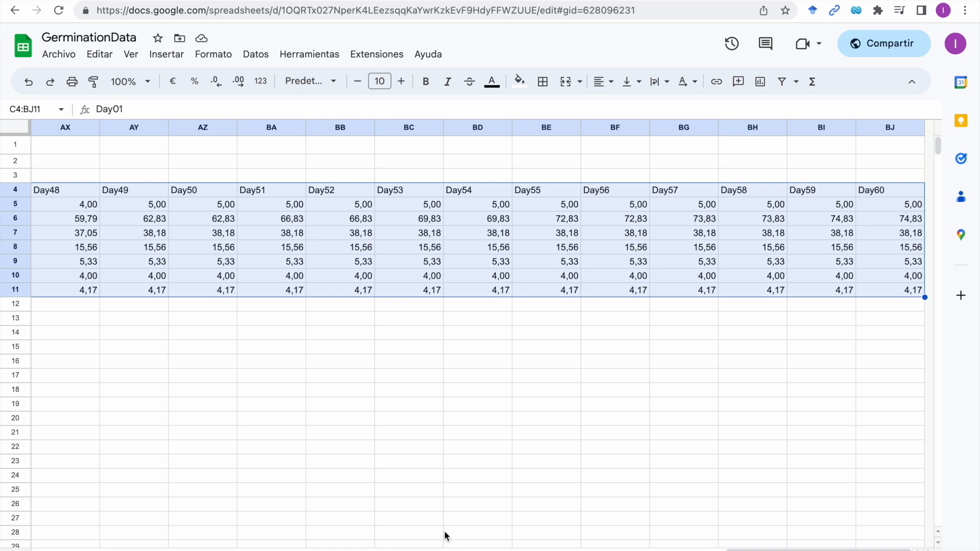
scroll(420, 363, "left", 20)
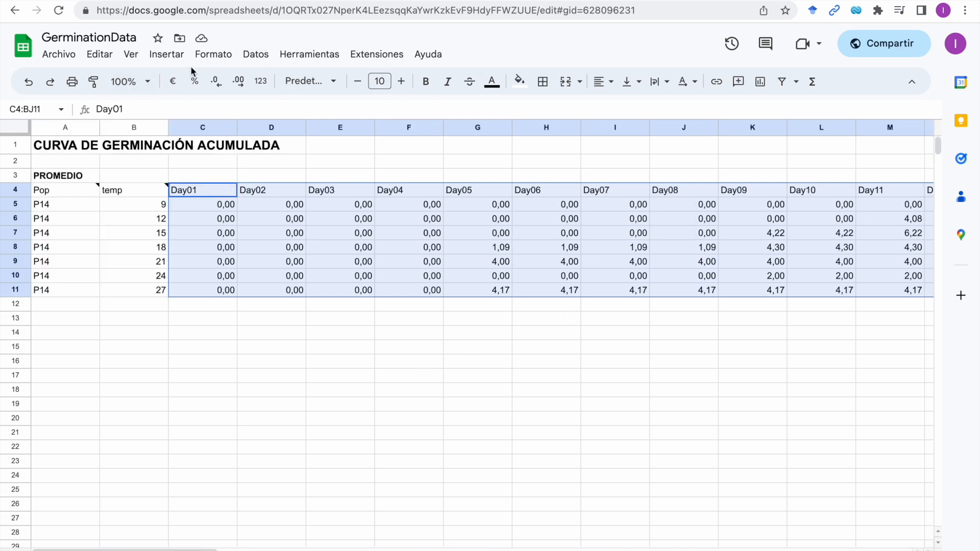
left_click(174, 57)
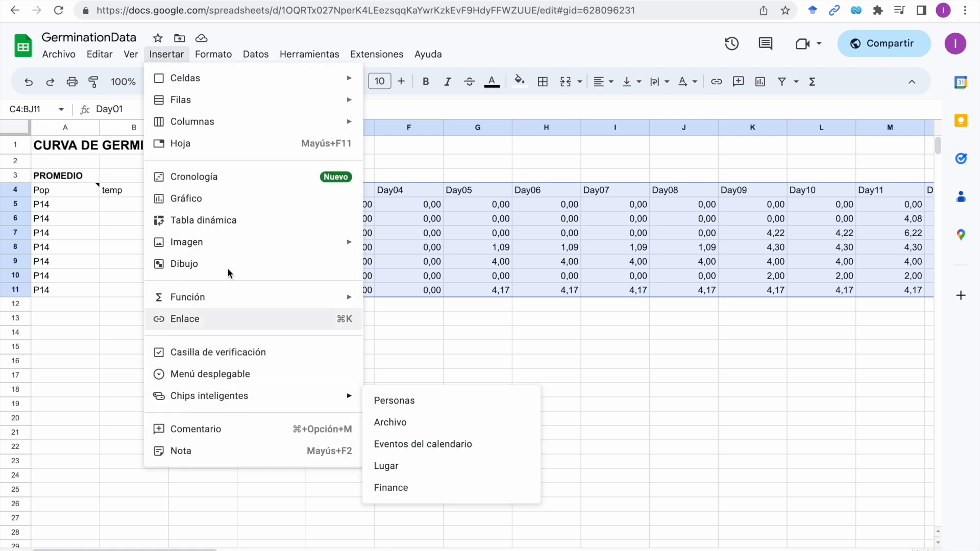
left_click(224, 198)
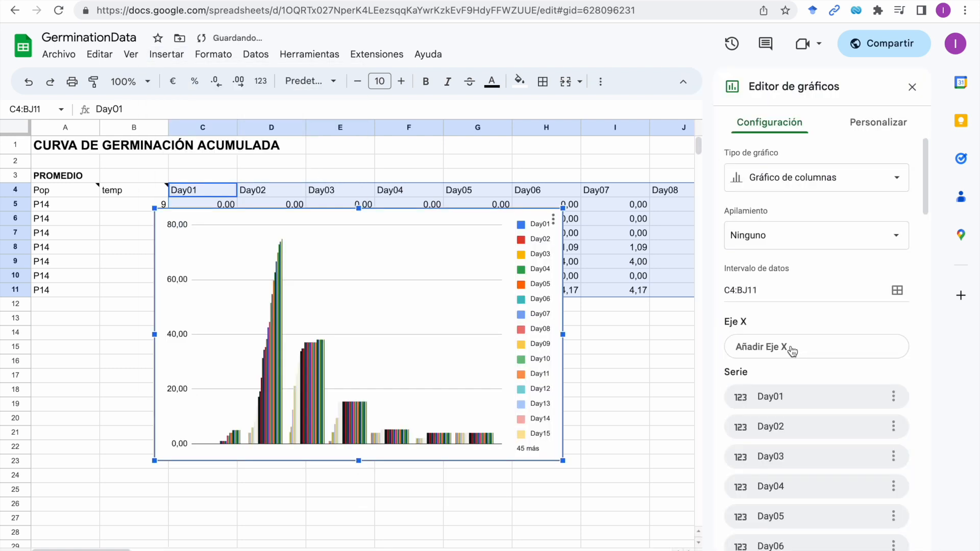
Step: Change the new chart to a line chart and switch its rows and columns so each temperature is a series
left_click(775, 183)
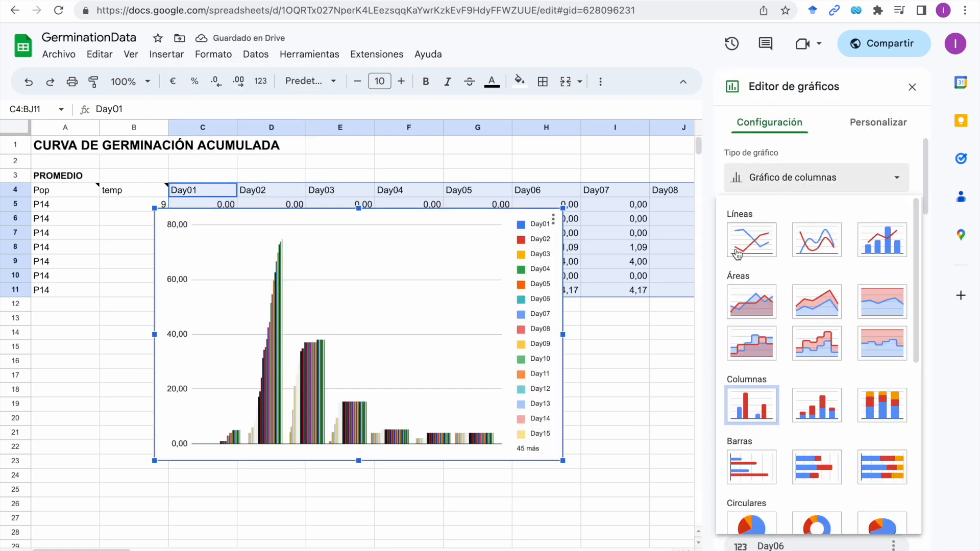
left_click(741, 246)
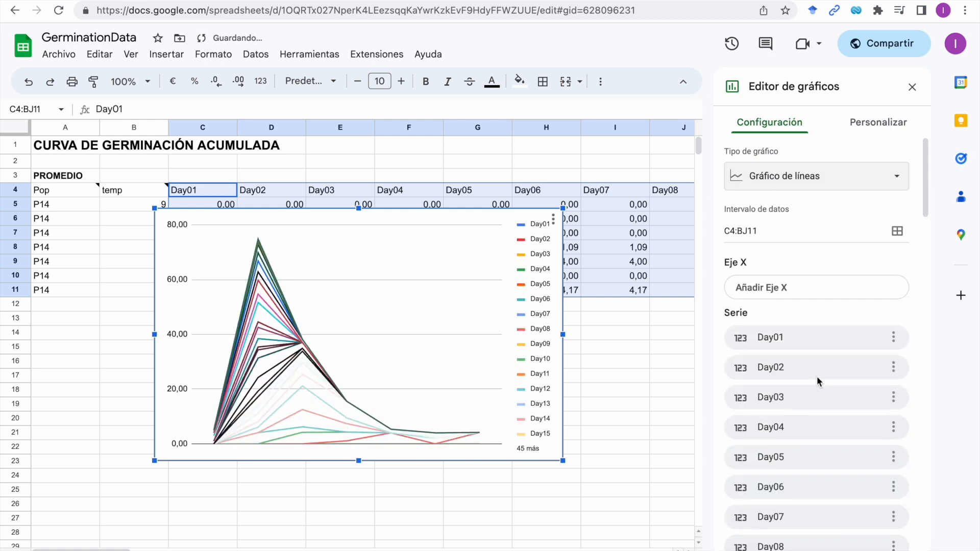
scroll(819, 352, "down", 20)
scroll(781, 435, "down", 4)
scroll(781, 435, "down", 5)
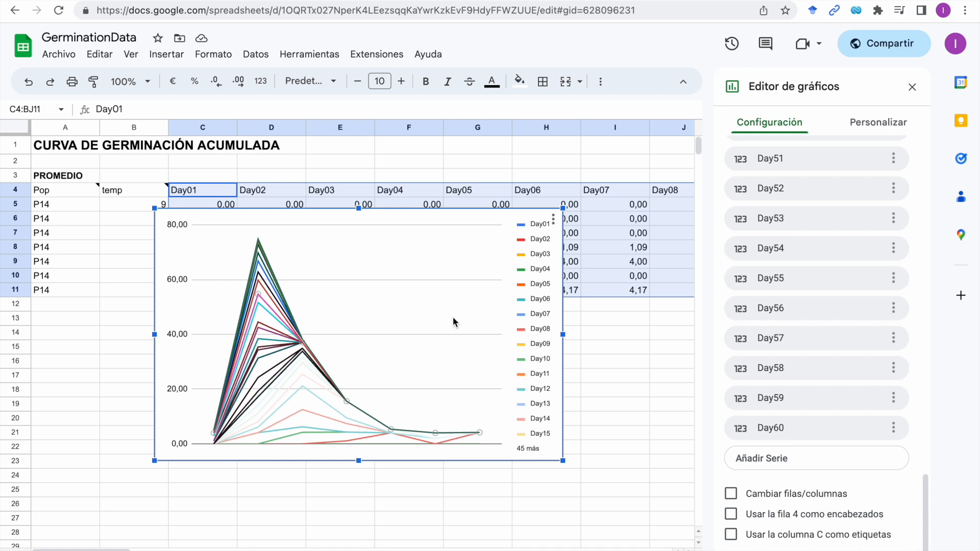
left_click(794, 499)
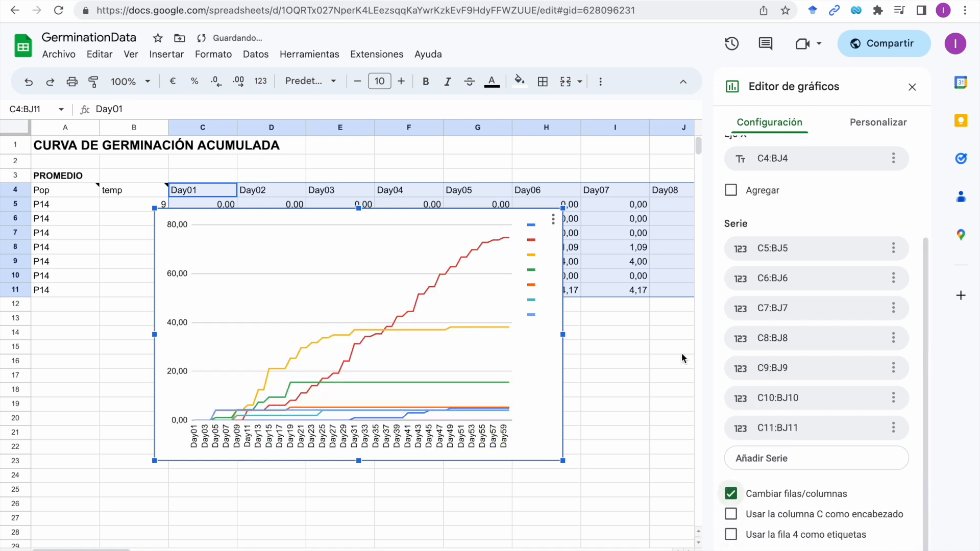
Step: Change the cumulative germination chart to a smoothed line chart
scroll(790, 208, "up", 3)
left_click(797, 190)
left_click(817, 255)
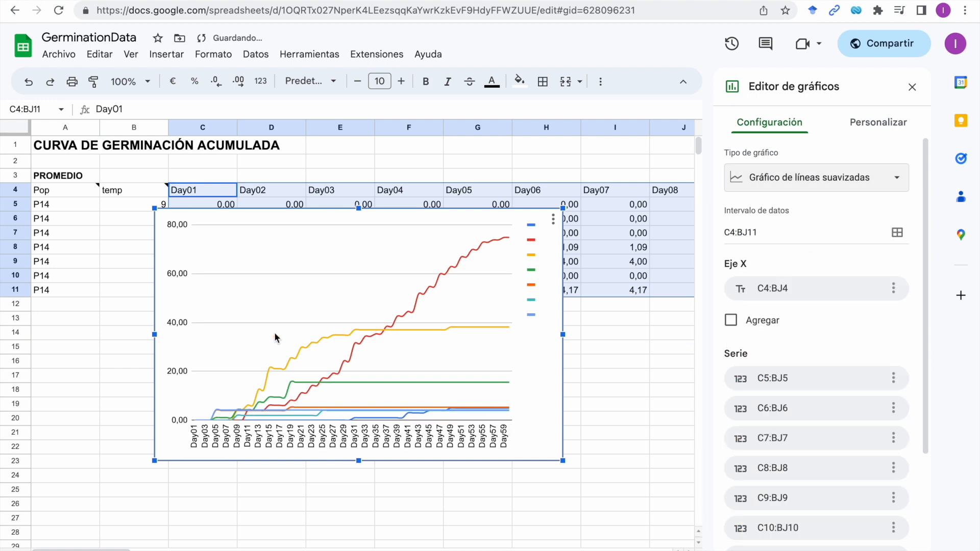
Step: Label the chart's first two legend entries 9 and 12, and move the chart down to the lower end of the averages table
left_click(535, 231)
left_click(541, 226)
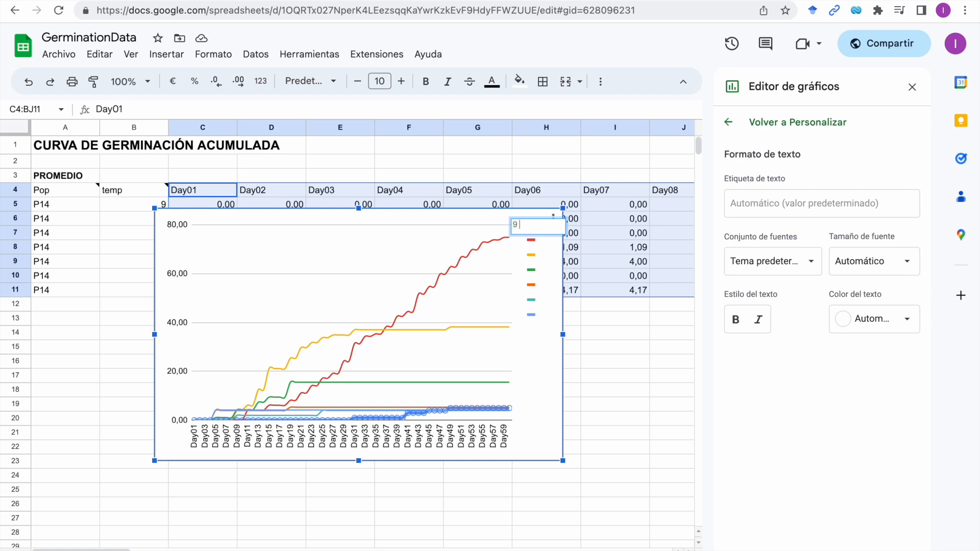
left_click(543, 240)
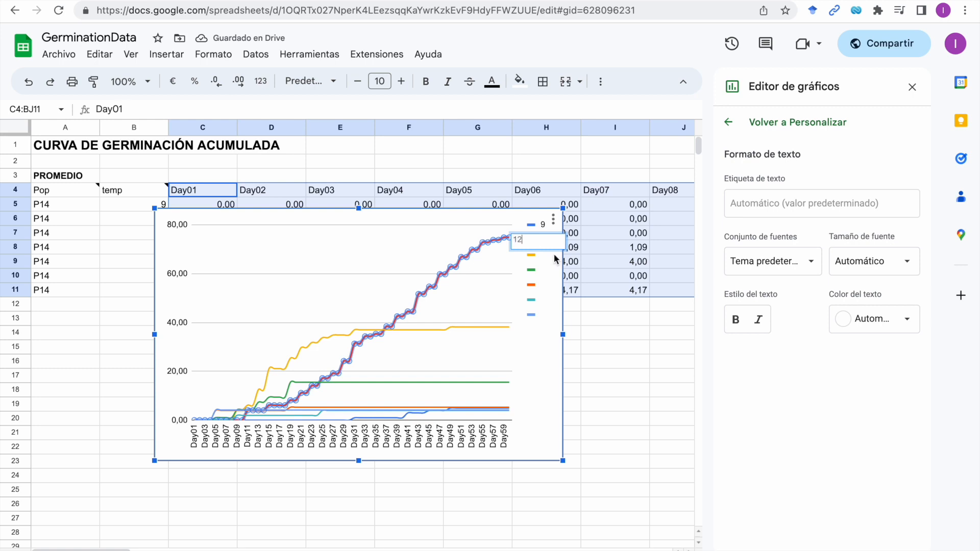
left_click(589, 305)
left_click(512, 322)
left_click_drag(374, 208, 433, 292)
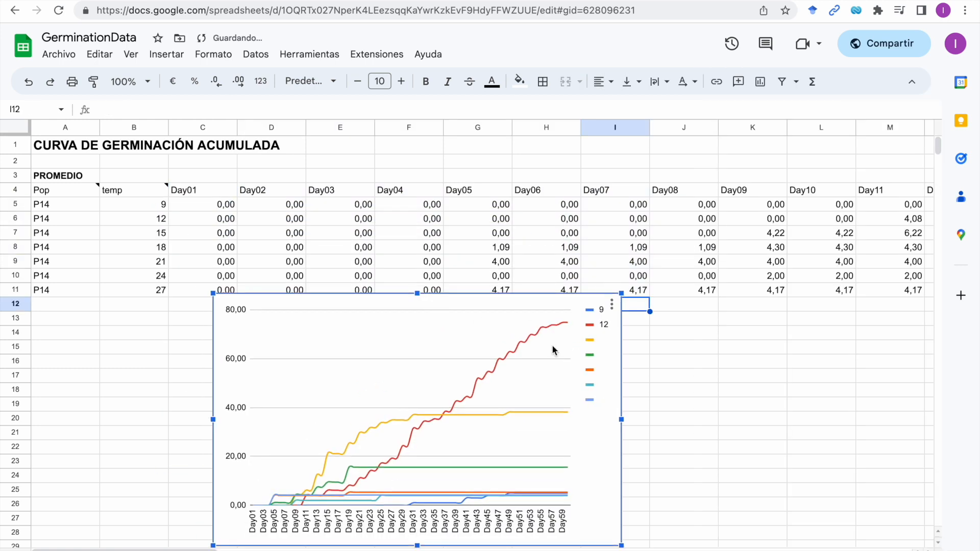
Step: Label the third legend entry of the cumulative chart 15
left_click(596, 339)
left_click(596, 340)
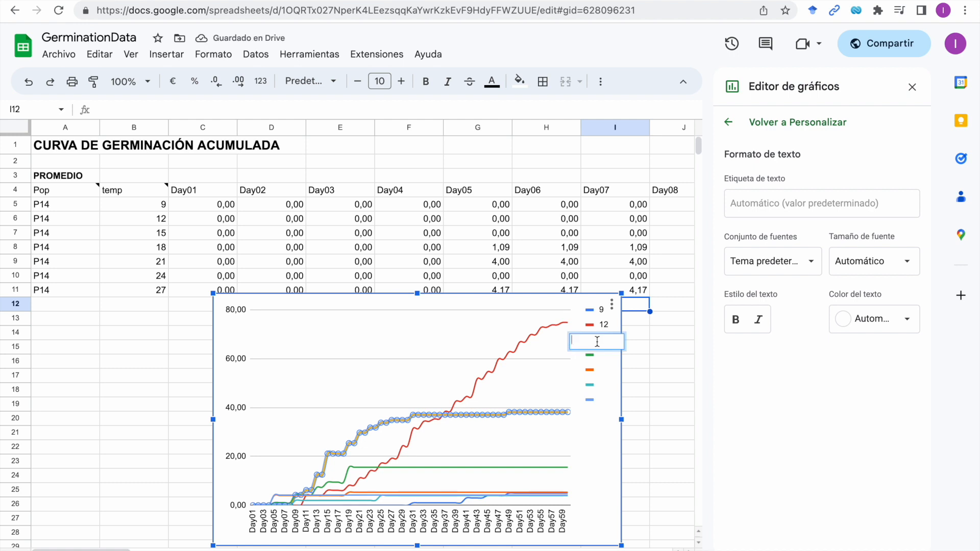
type("15")
key("Return")
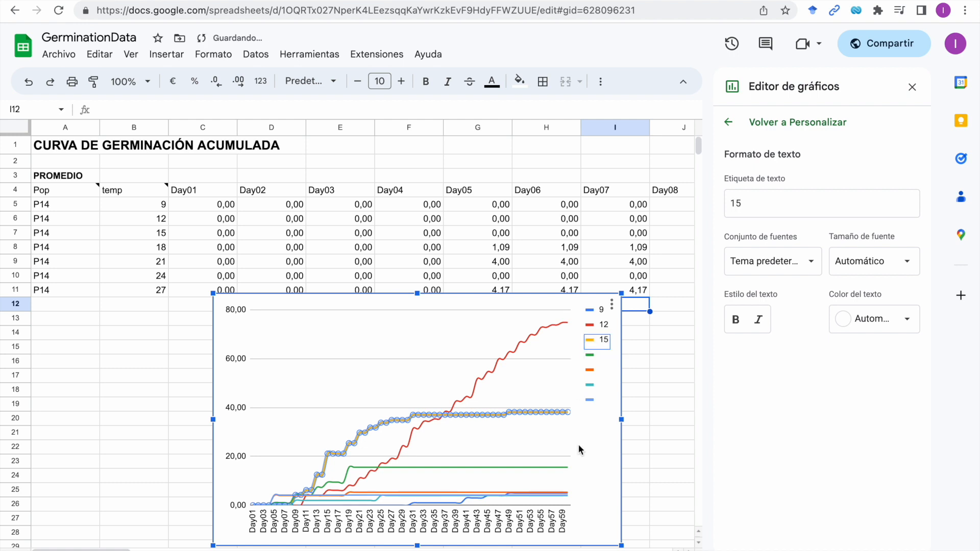
left_click(666, 435)
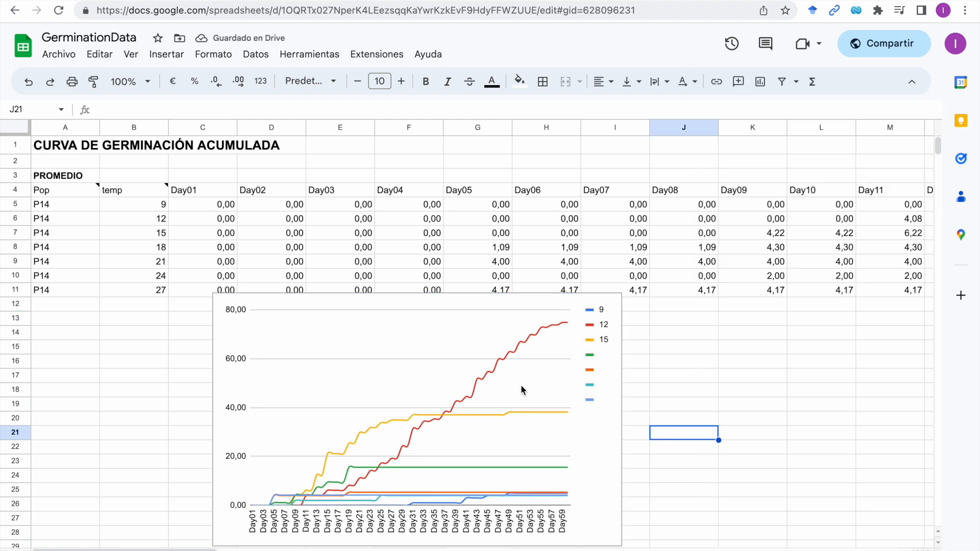
Step: Shift the cumulative germination chart slightly to the right on the sheet
mouse_move(421, 322)
left_mouse_down()
mouse_move(437, 327)
mouse_move(446, 361)
mouse_move(435, 322)
left_mouse_up()
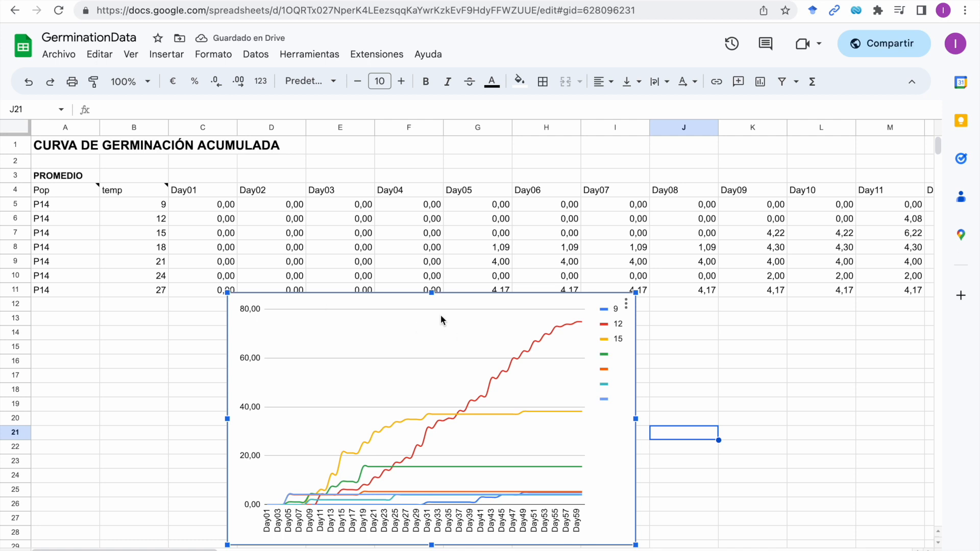
mouse_move(555, 469)
mouse_move(470, 404)
mouse_move(669, 0)
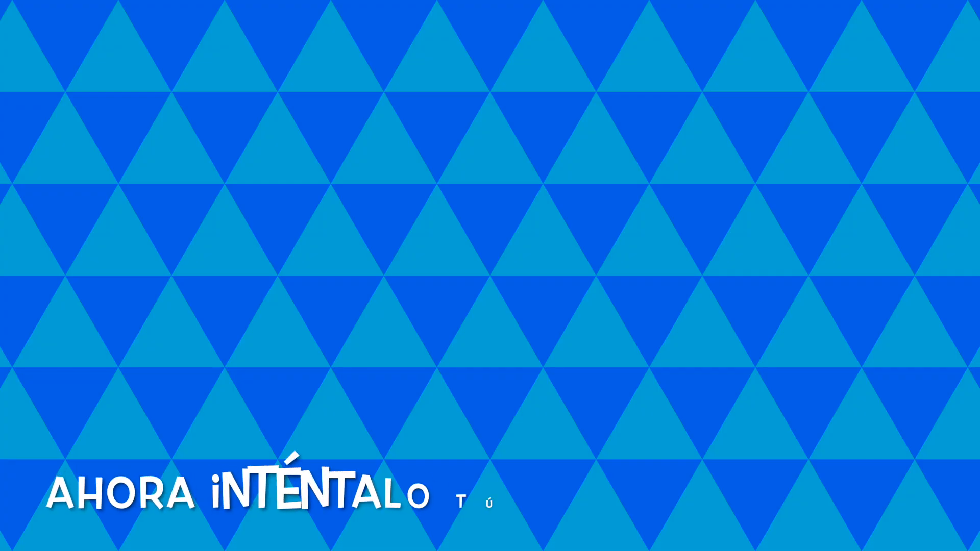